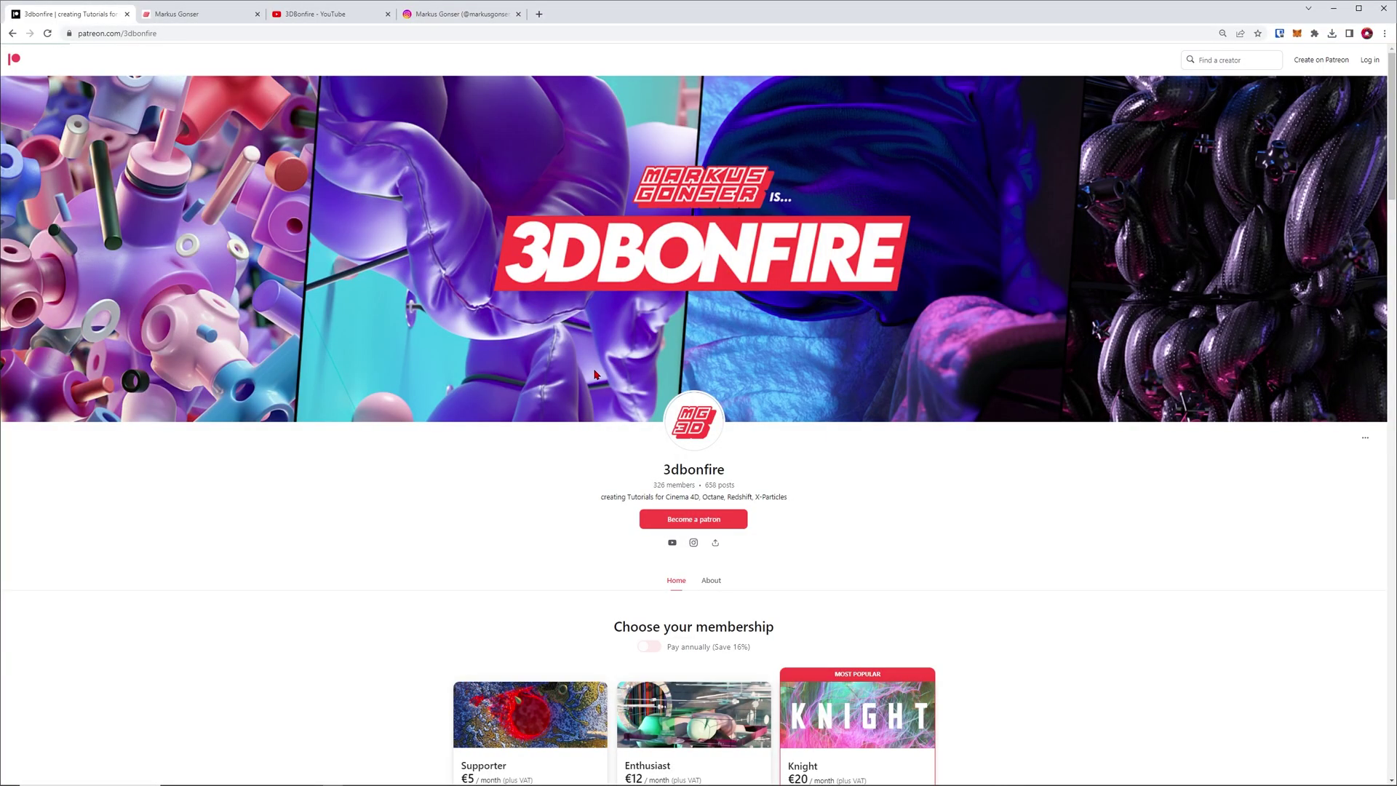
# Look through the 3dbonfire Patreon page down to the Supporter, Enthusiast and Knight membership tiers.
pyautogui.scroll(-1, 595, 375)
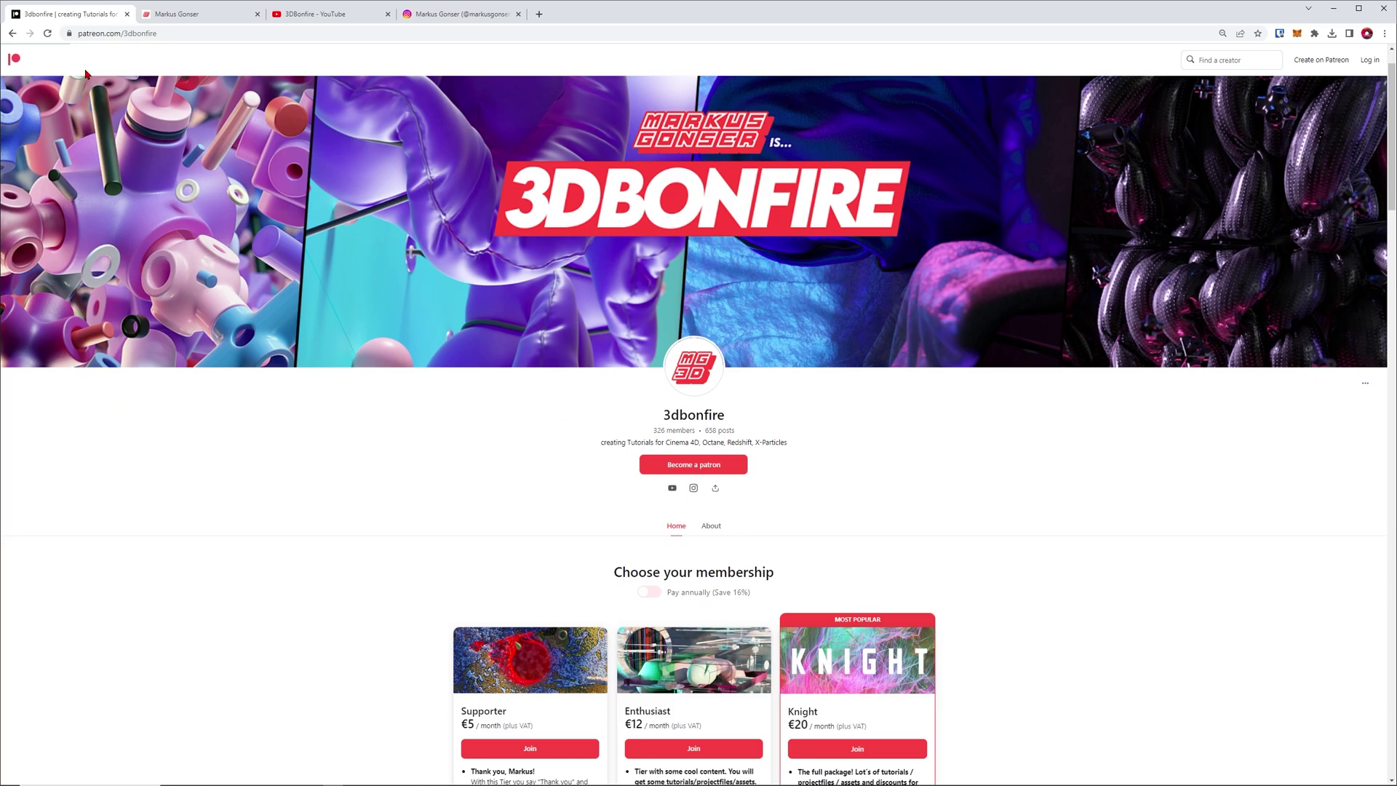
pyautogui.click(166, 33)
pyautogui.click(486, 461)
pyautogui.scroll(-3, 731, 551)
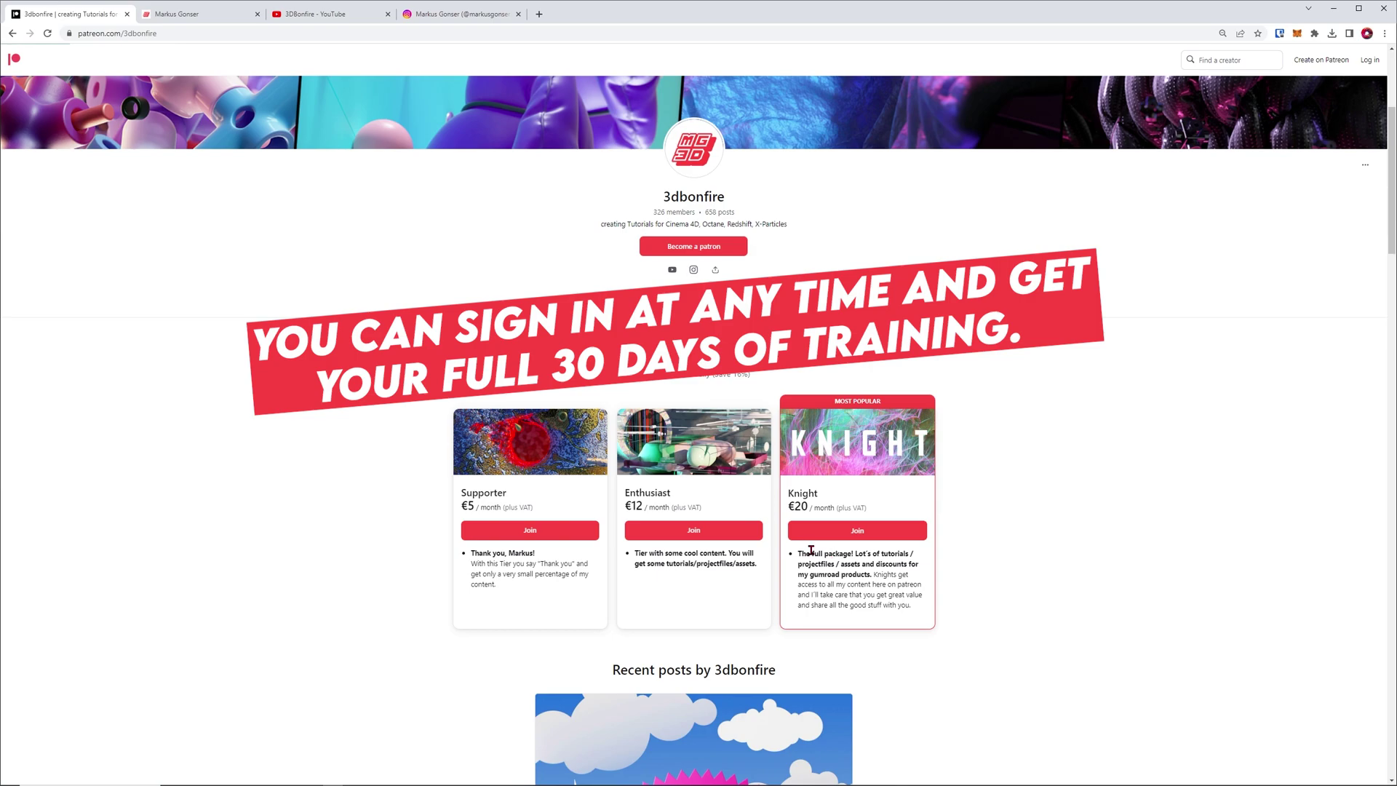
# Browse the creator's Gumroad products, 3DBonfire YouTube videos and Instagram profile.
pyautogui.click(190, 14)
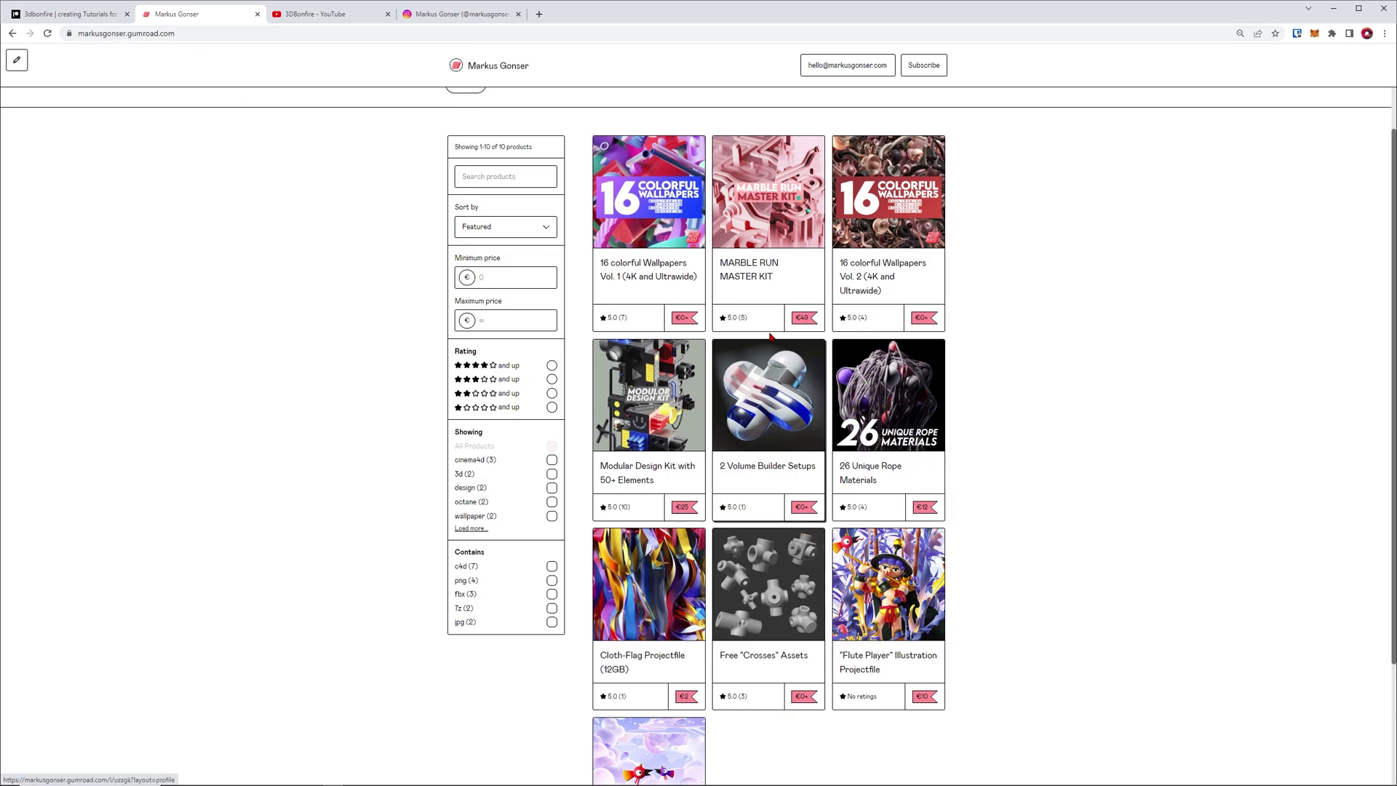
pyautogui.click(324, 22)
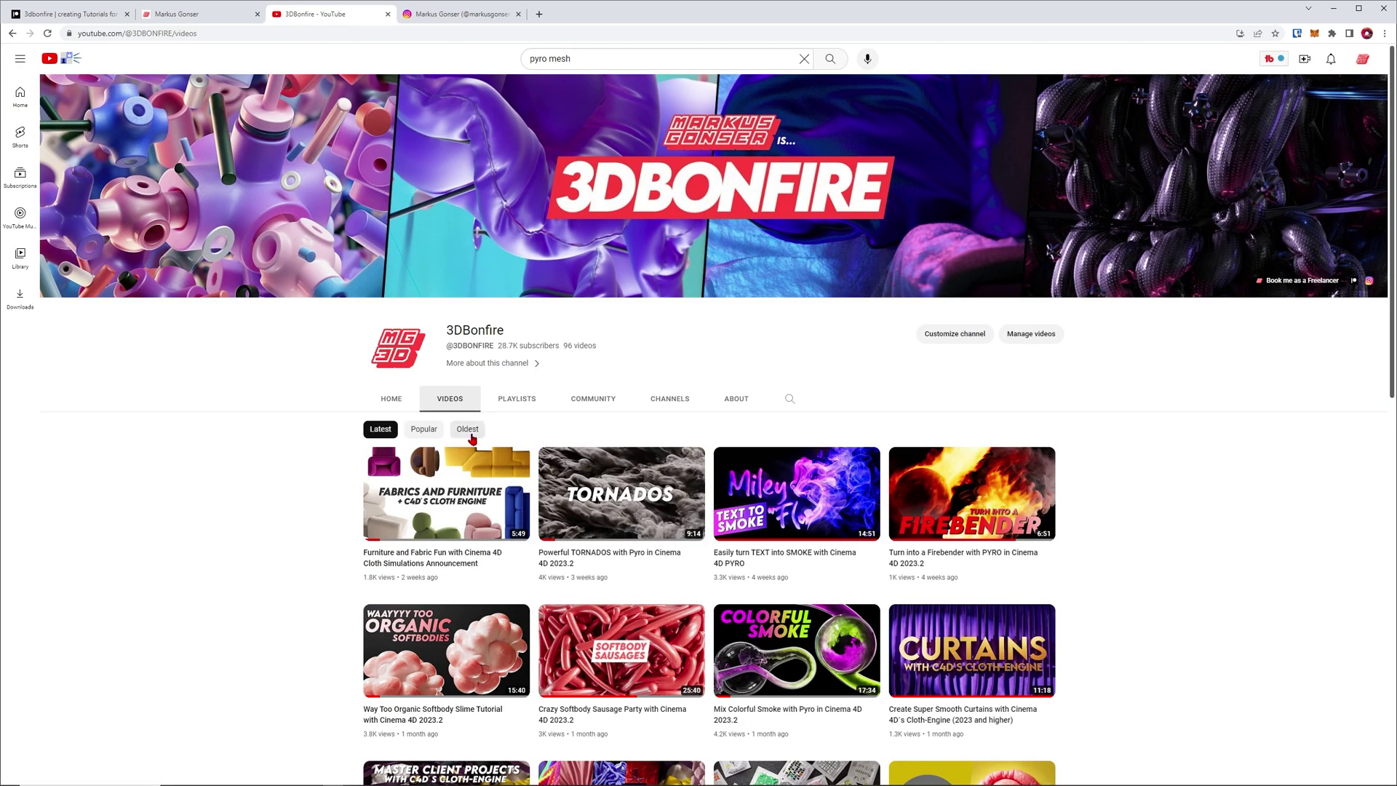
pyautogui.scroll(-2, 553, 495)
pyautogui.scroll(2, 544, 544)
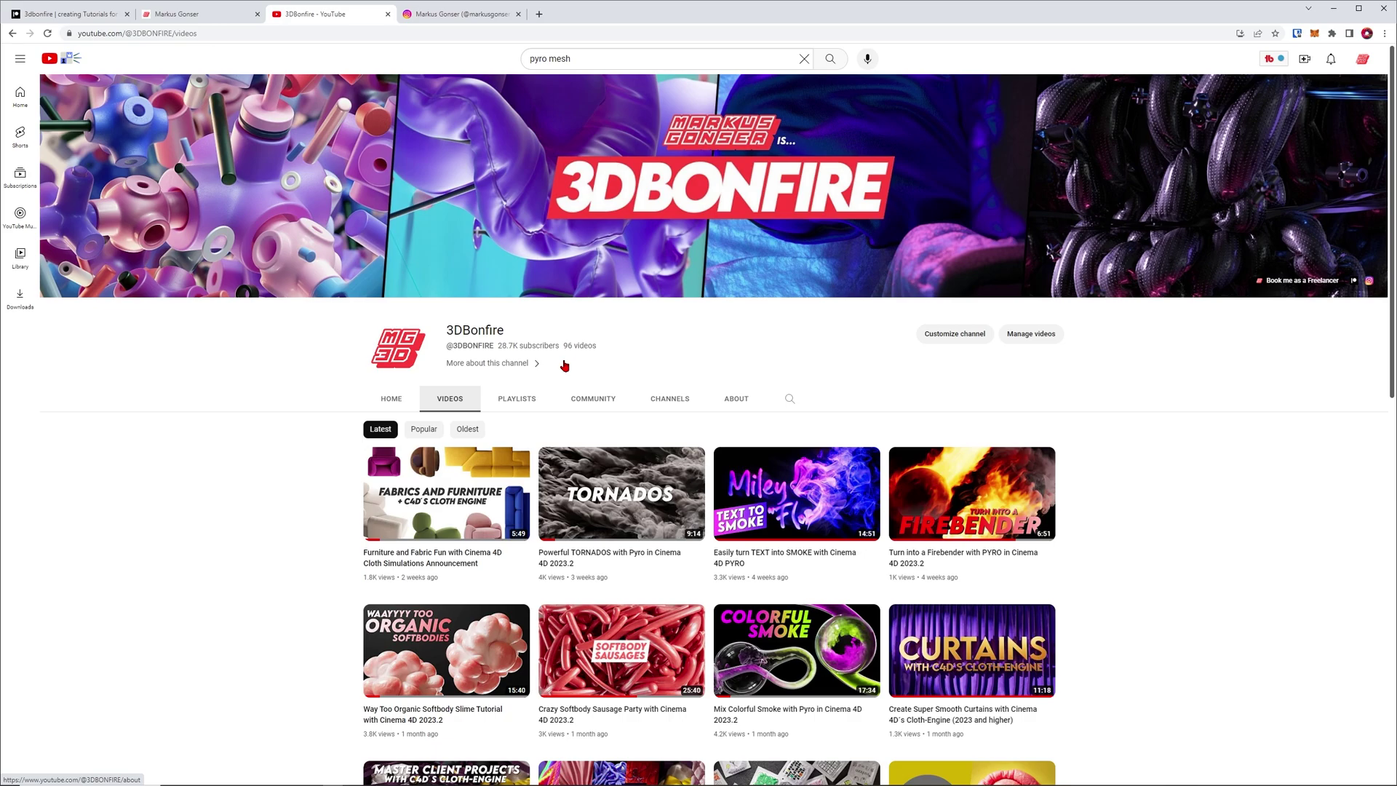
pyautogui.click(463, 16)
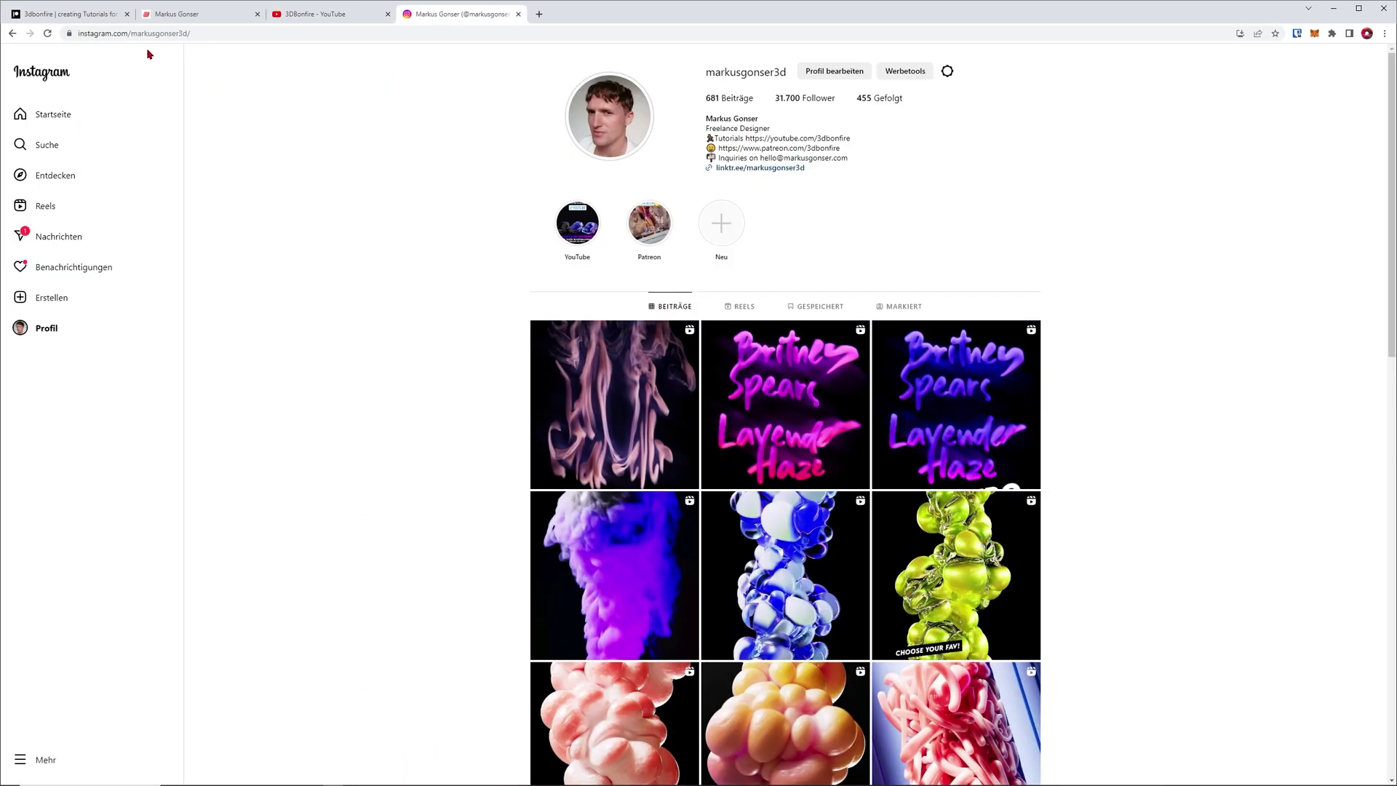
pyautogui.moveTo(204, 38)
pyautogui.mouseDown()
pyautogui.moveTo(171, 47)
pyautogui.moveTo(206, 49)
pyautogui.mouseUp()
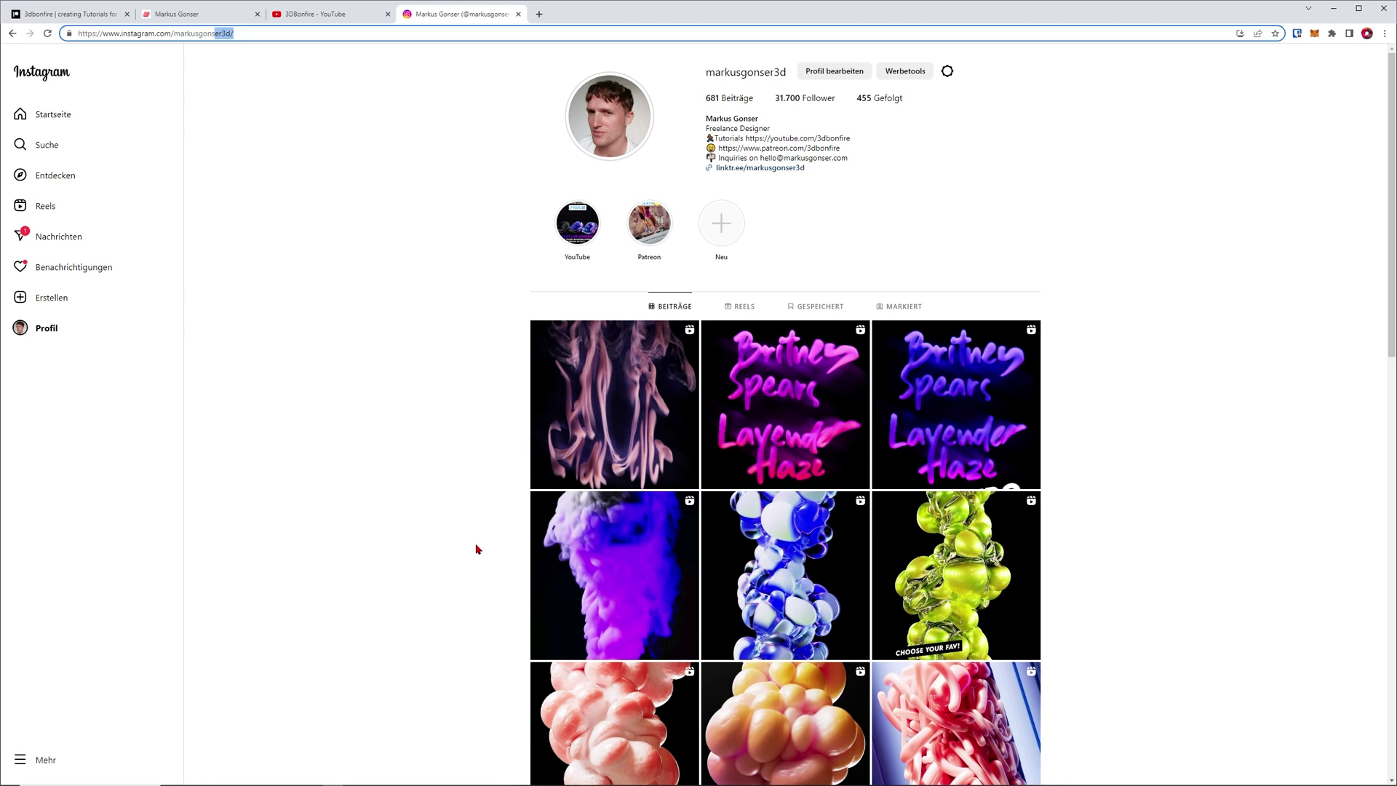
# Switch to Cinema 4D, move to frame 69 of the BARBIE scene and preview it in the Redshift RenderView.
pyautogui.moveTo(493, 762)
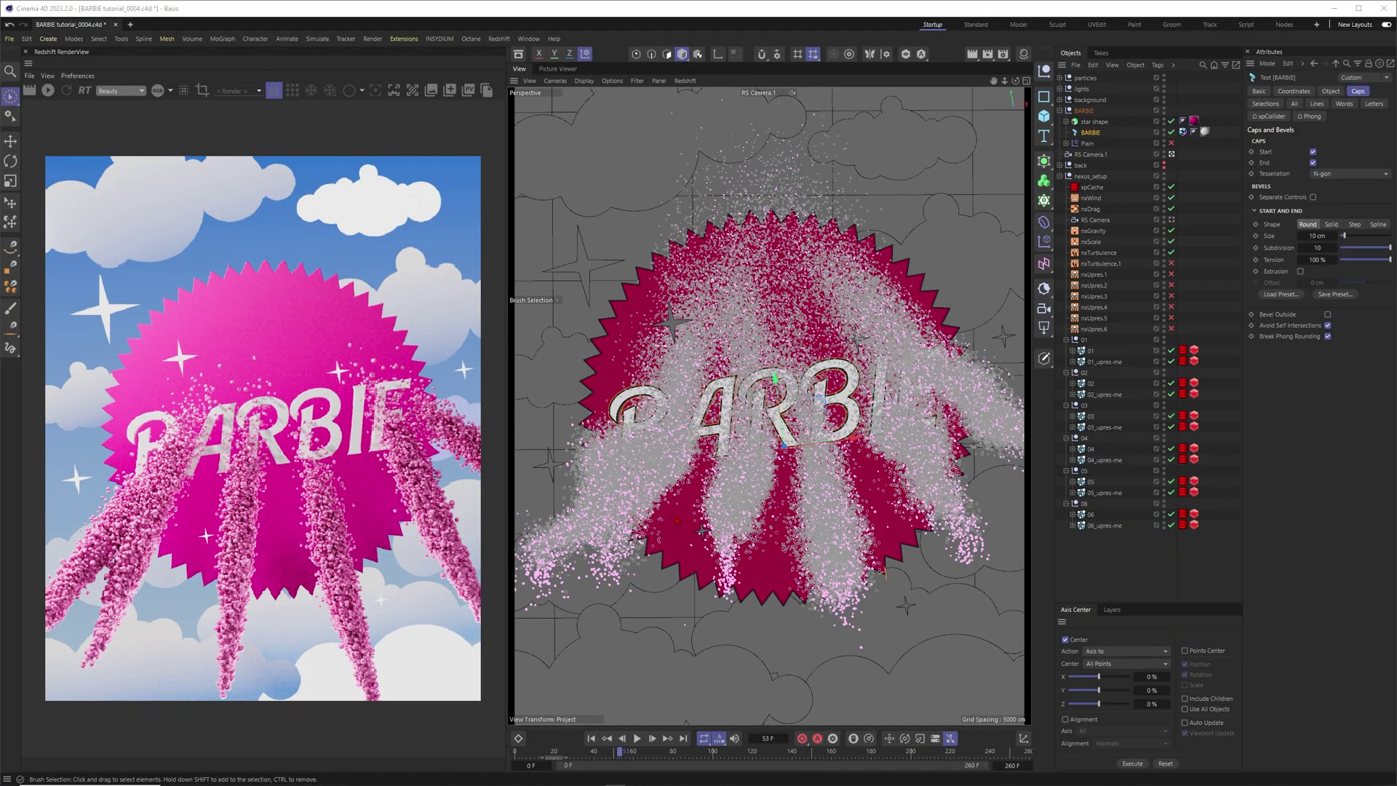
pyautogui.moveTo(620, 752); pyautogui.dragTo(681, 754)
pyautogui.click(48, 91)
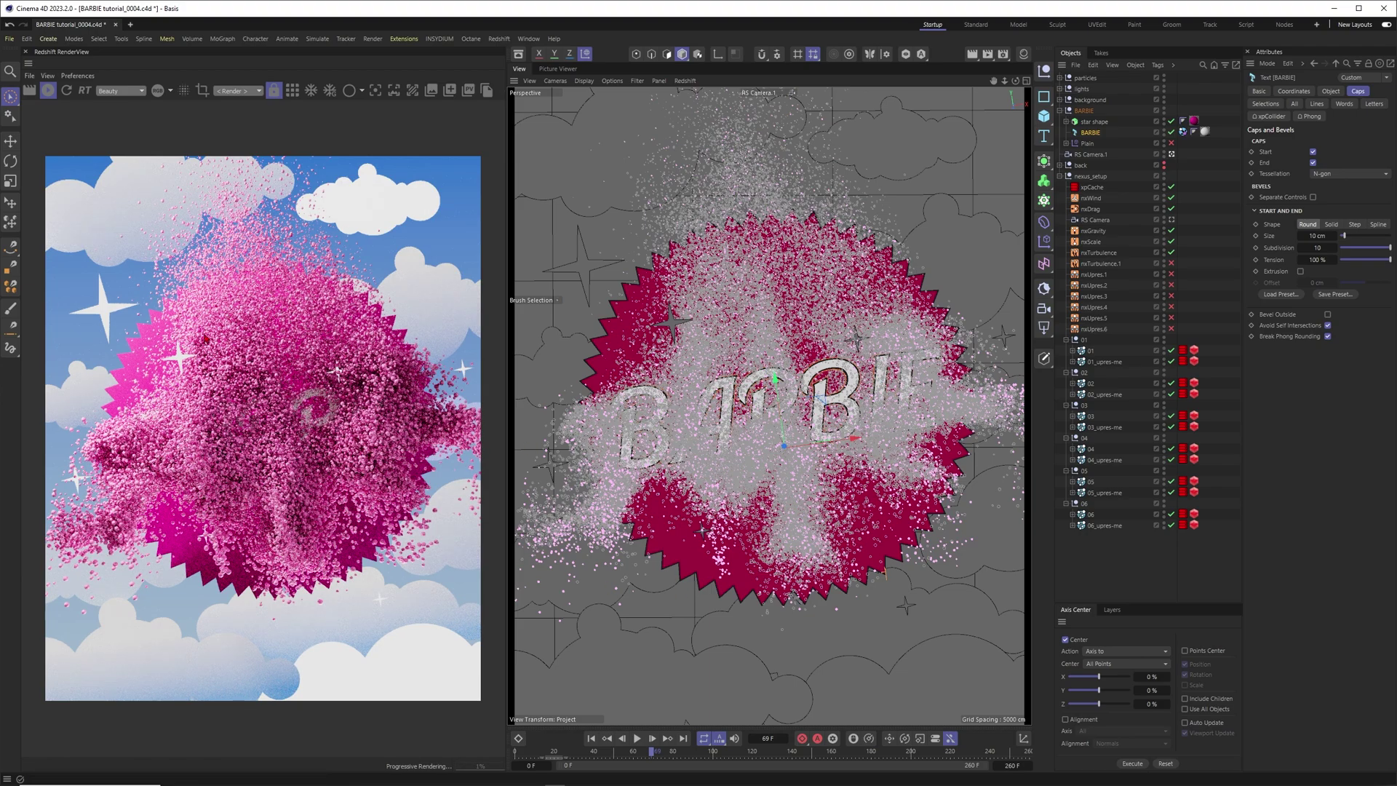
pyautogui.click(48, 92)
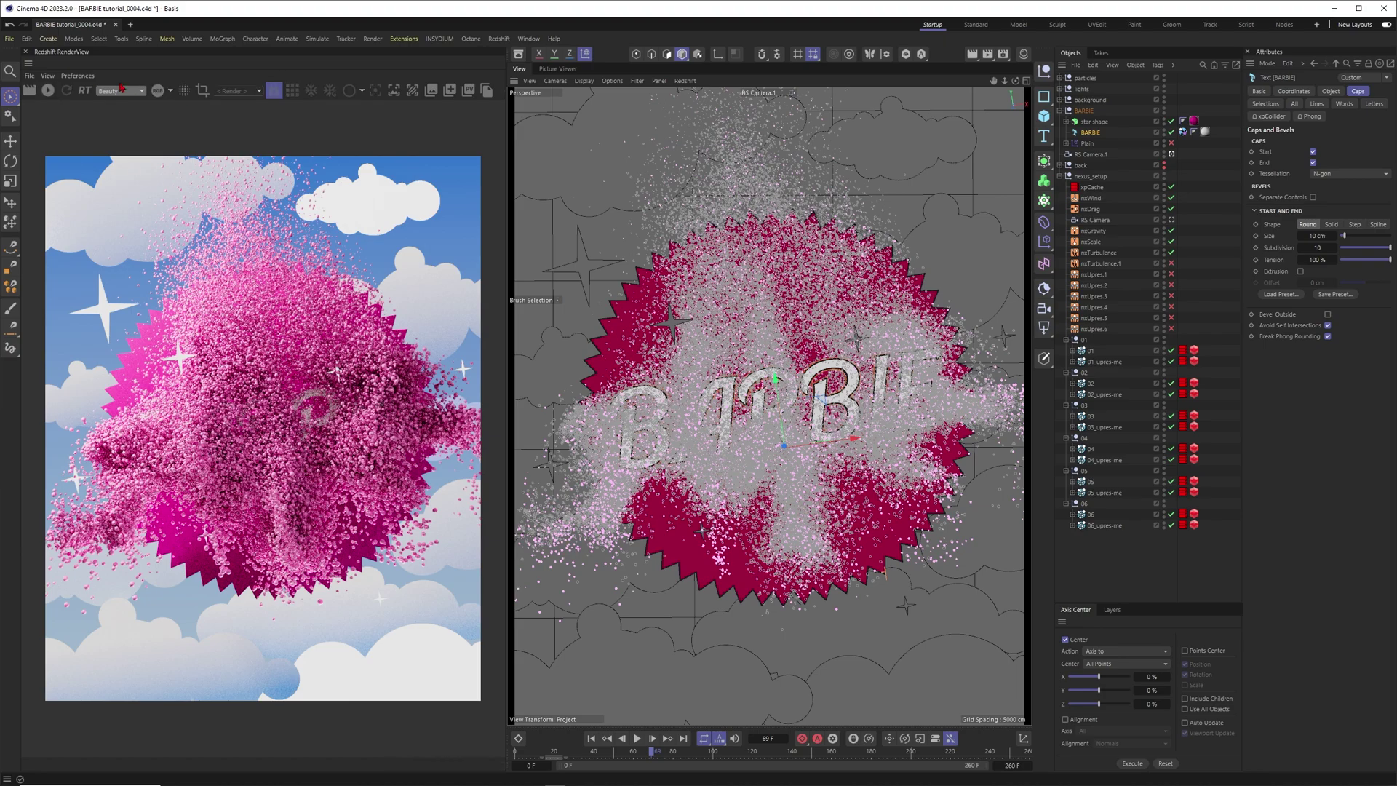
# Close the Redshift RenderView and set the viewport's safe frame opacity to 0%.
pyautogui.click(27, 53)
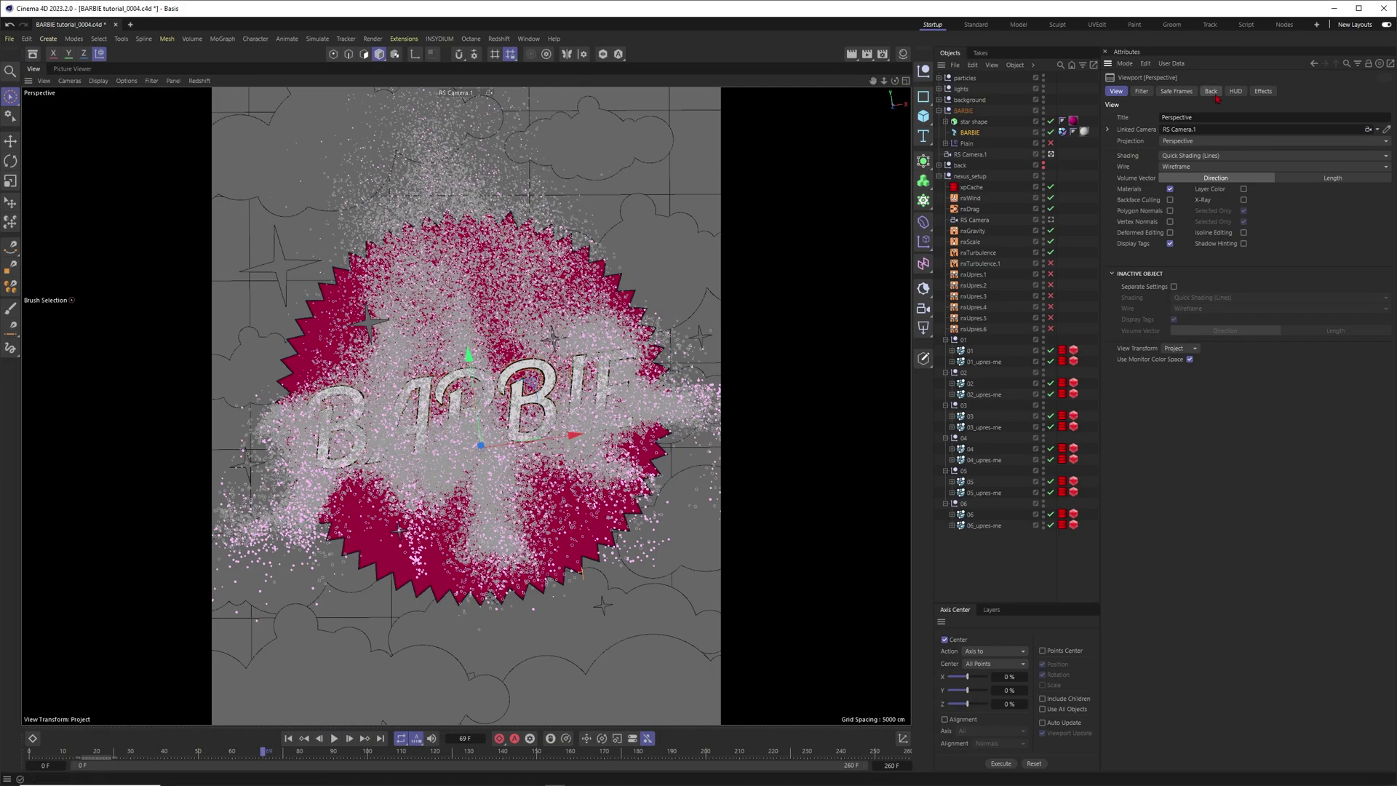
pyautogui.click(1169, 95)
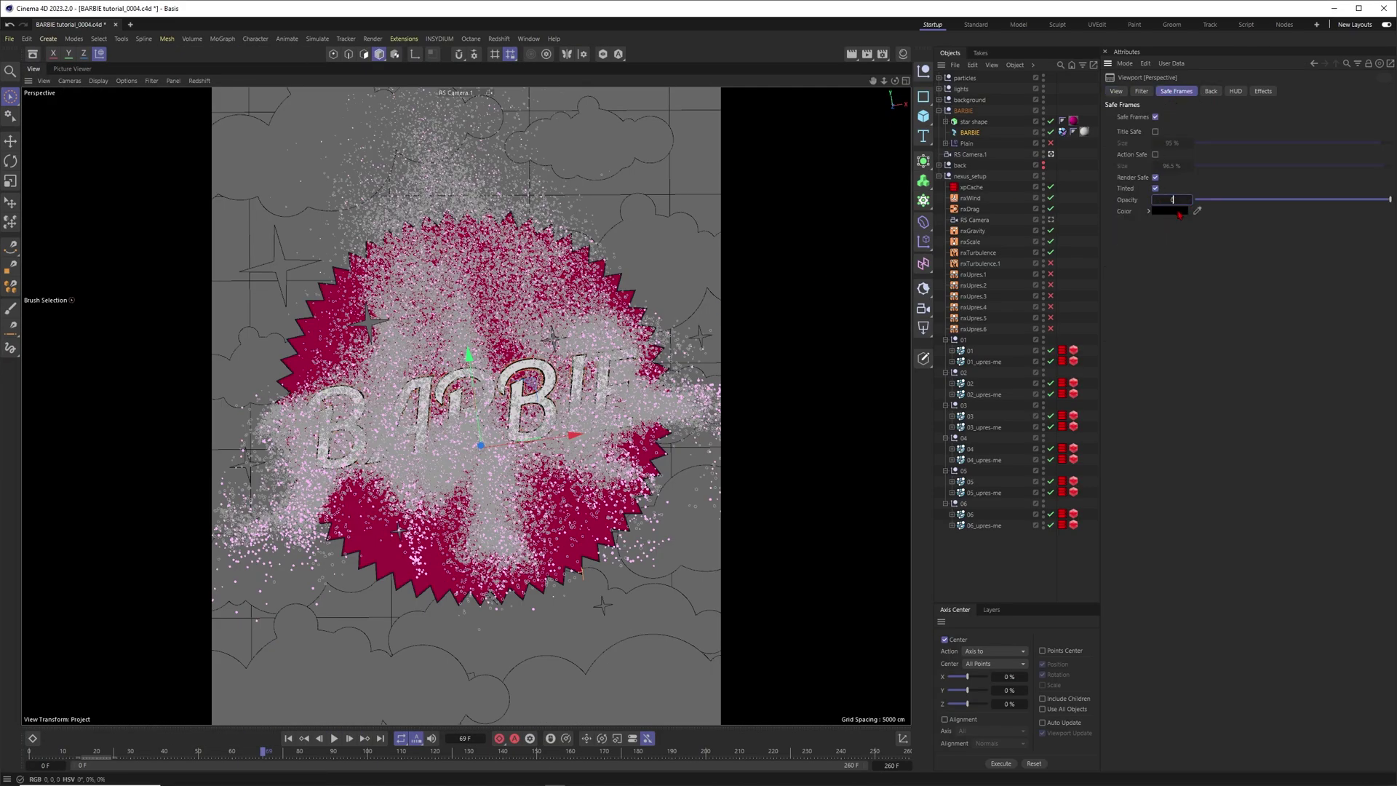
pyautogui.write('0')
pyautogui.press('Return')
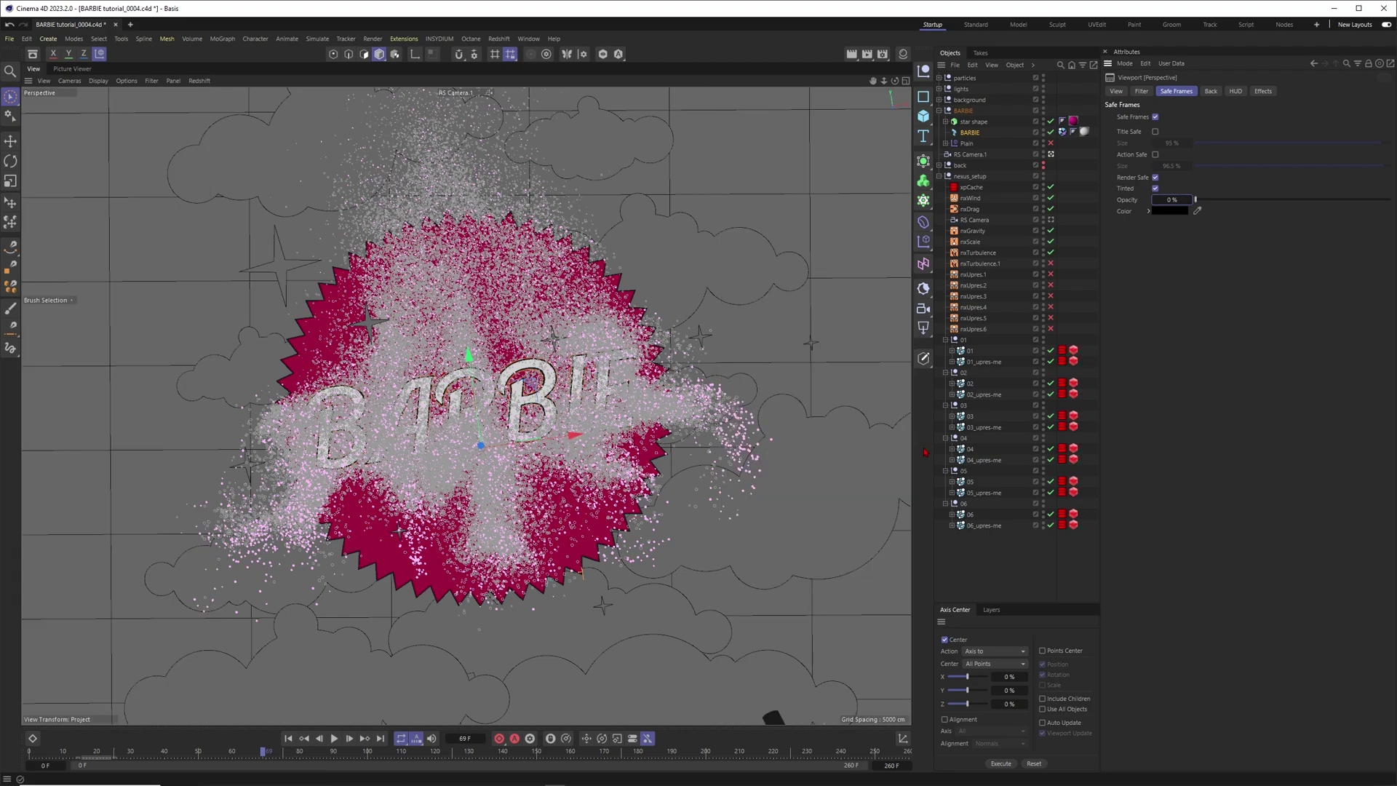
# Collapse the nexus_setup group in the object hierarchy and create a new empty project.
pyautogui.click(977, 562)
pyautogui.click(939, 178)
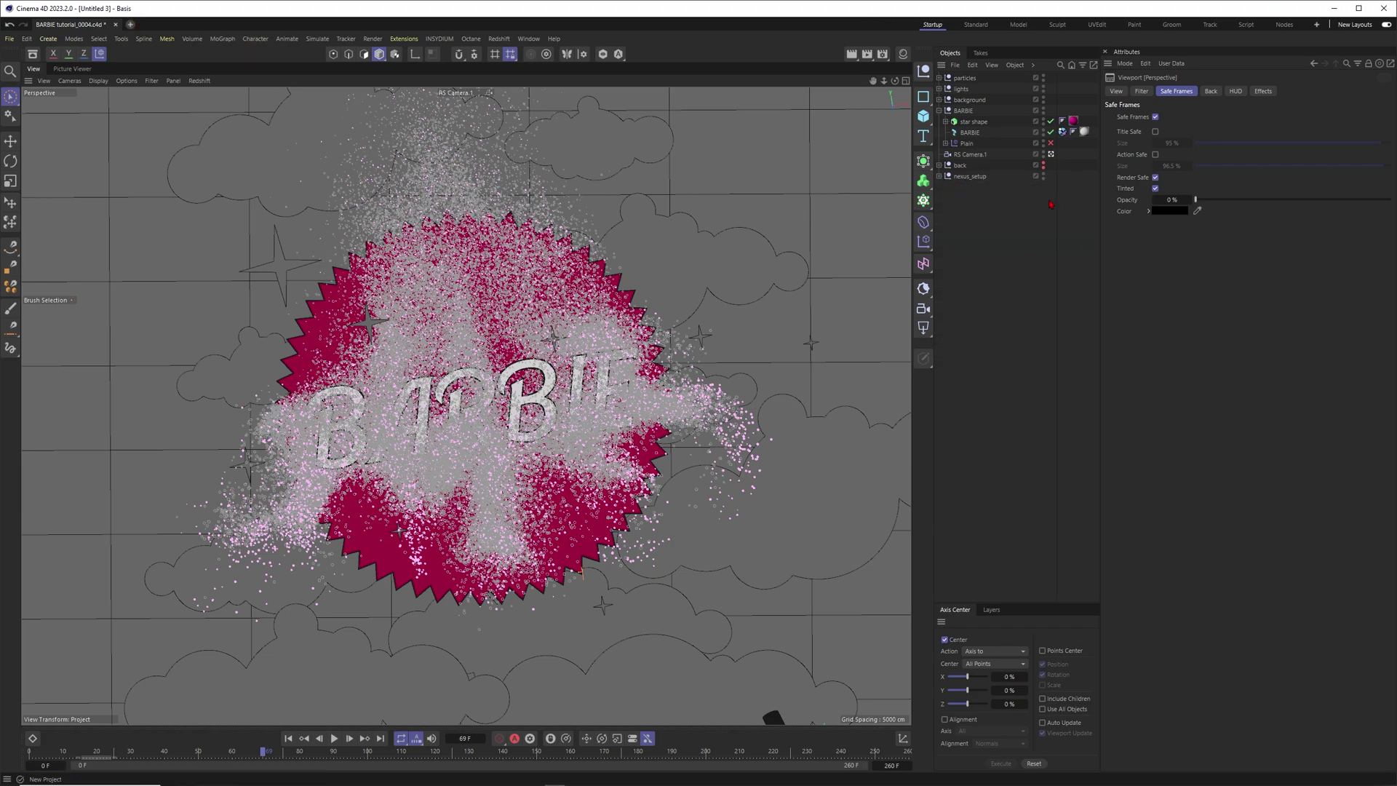
pyautogui.click(964, 80)
pyautogui.press('Delete')
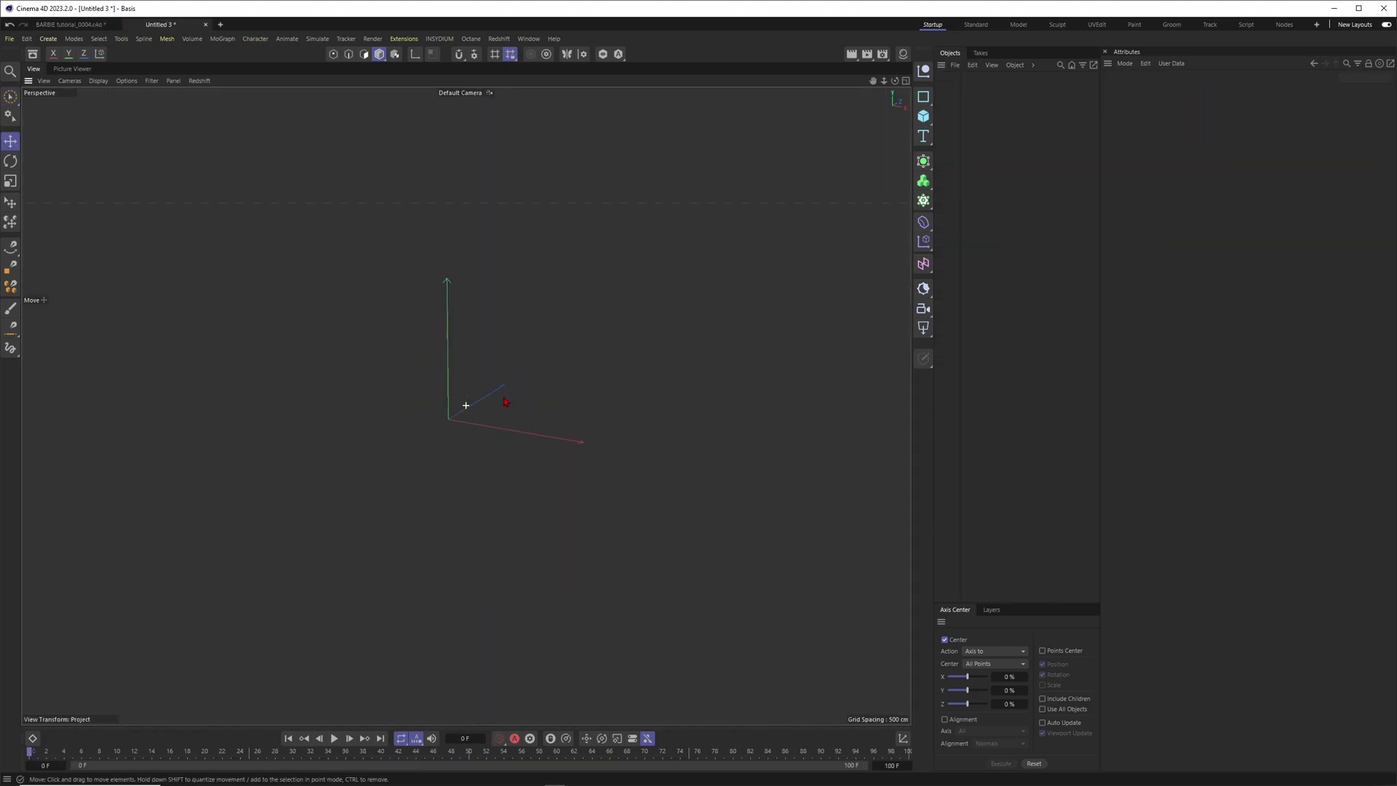
# Add an X-Particles xpEmitter to the empty scene.
pyautogui.keyDown('alt'); pyautogui.moveTo(508, 402); pyautogui.dragTo(532, 404, button='middle'); pyautogui.keyUp('alt')
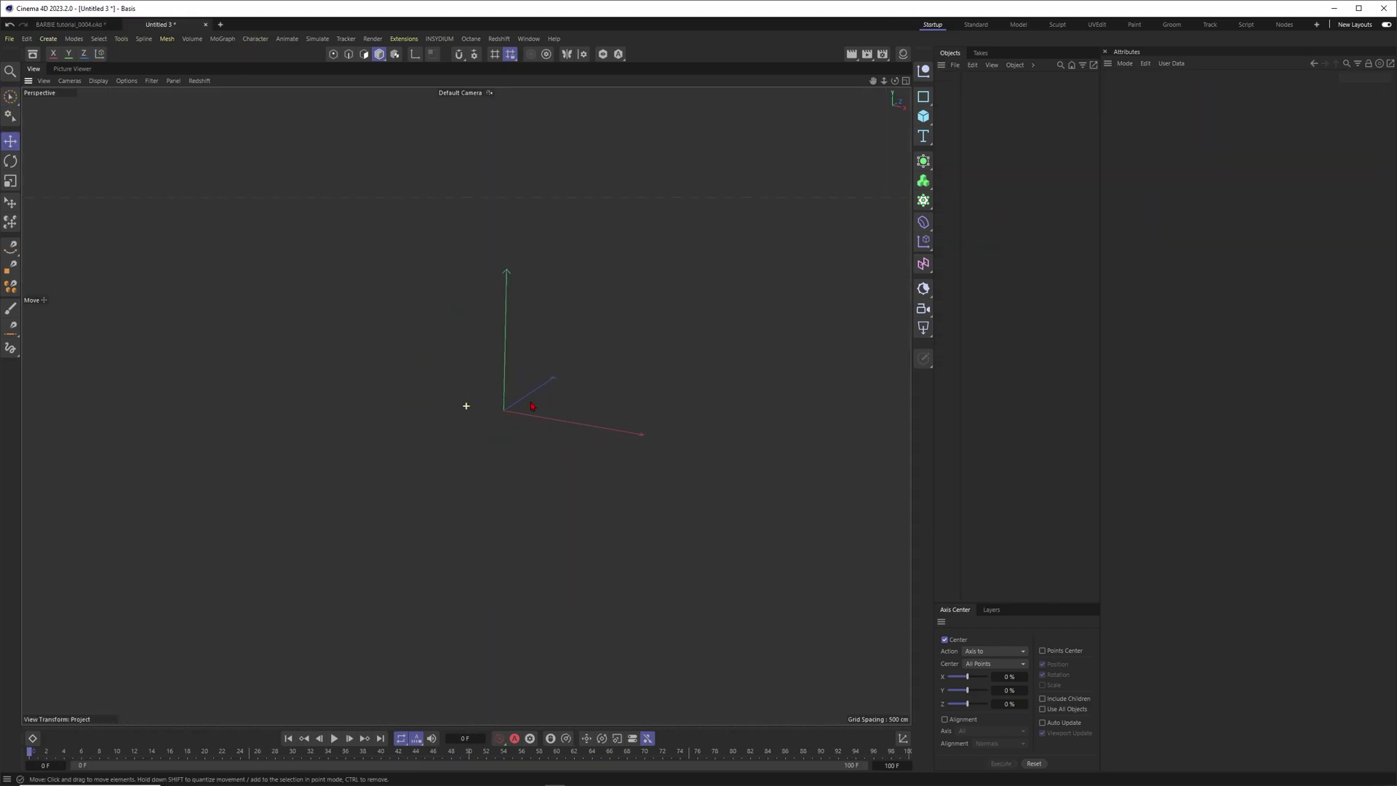
pyautogui.click(440, 41)
pyautogui.moveTo(485, 77)
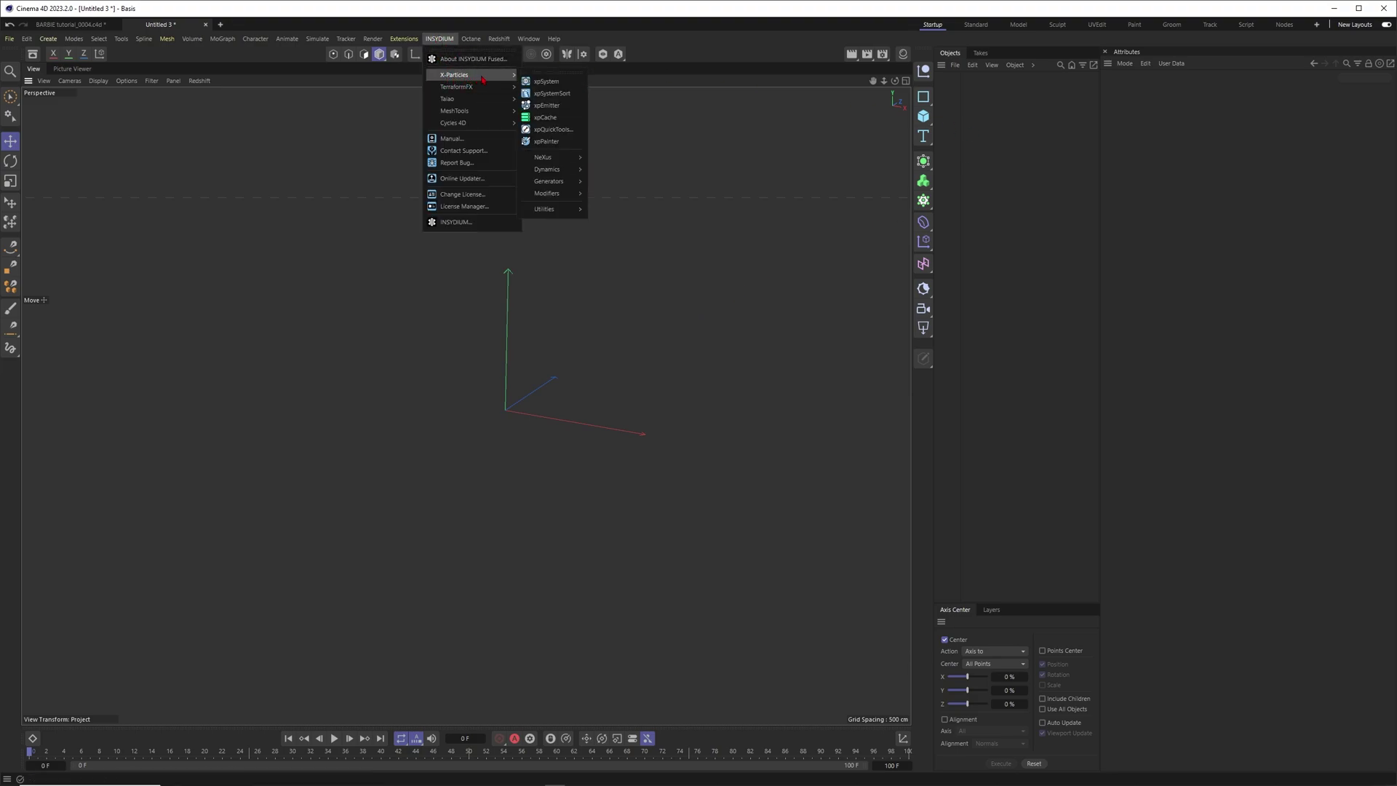
pyautogui.click(555, 107)
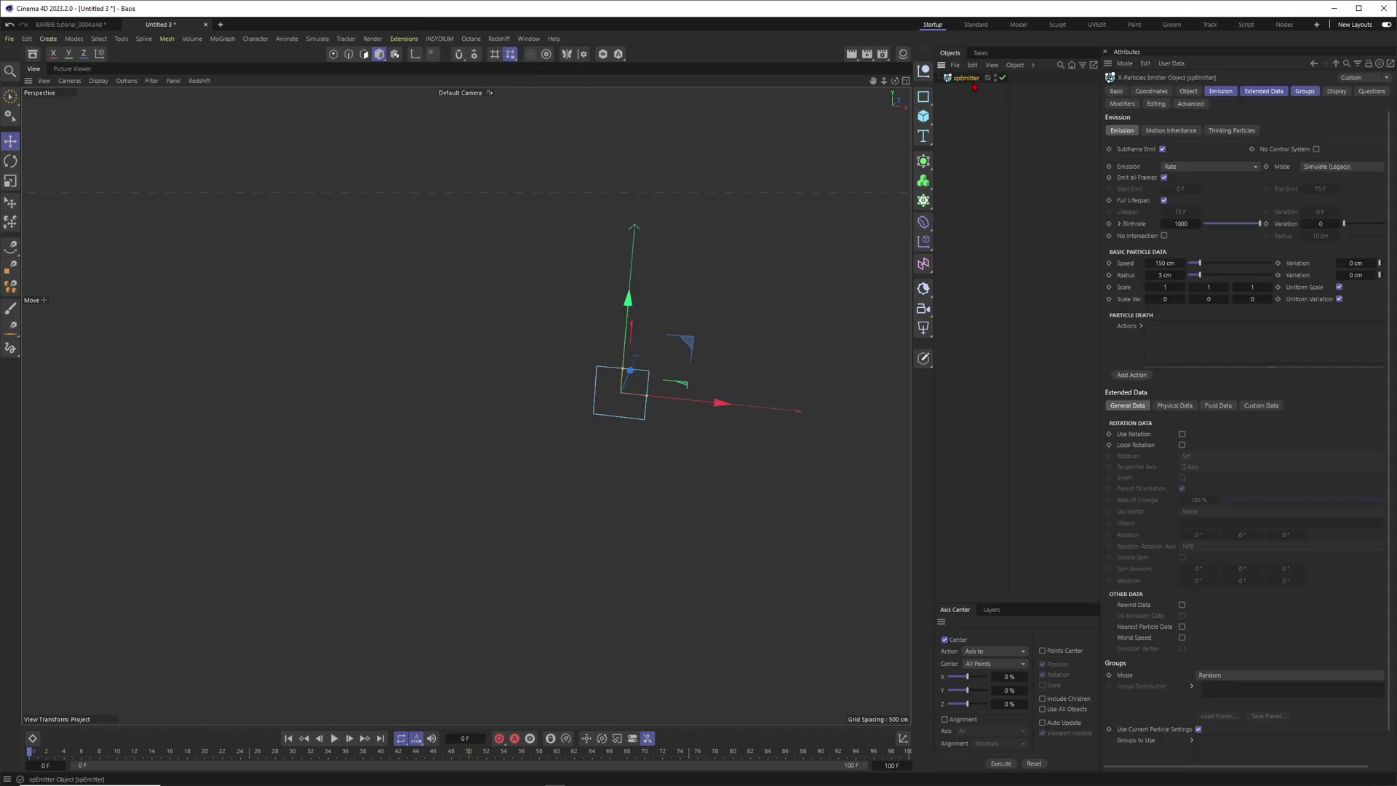
# Set the xpEmitter's shape to Circle and its emitter plane to Y+.
pyautogui.click(1188, 91)
pyautogui.click(1198, 148)
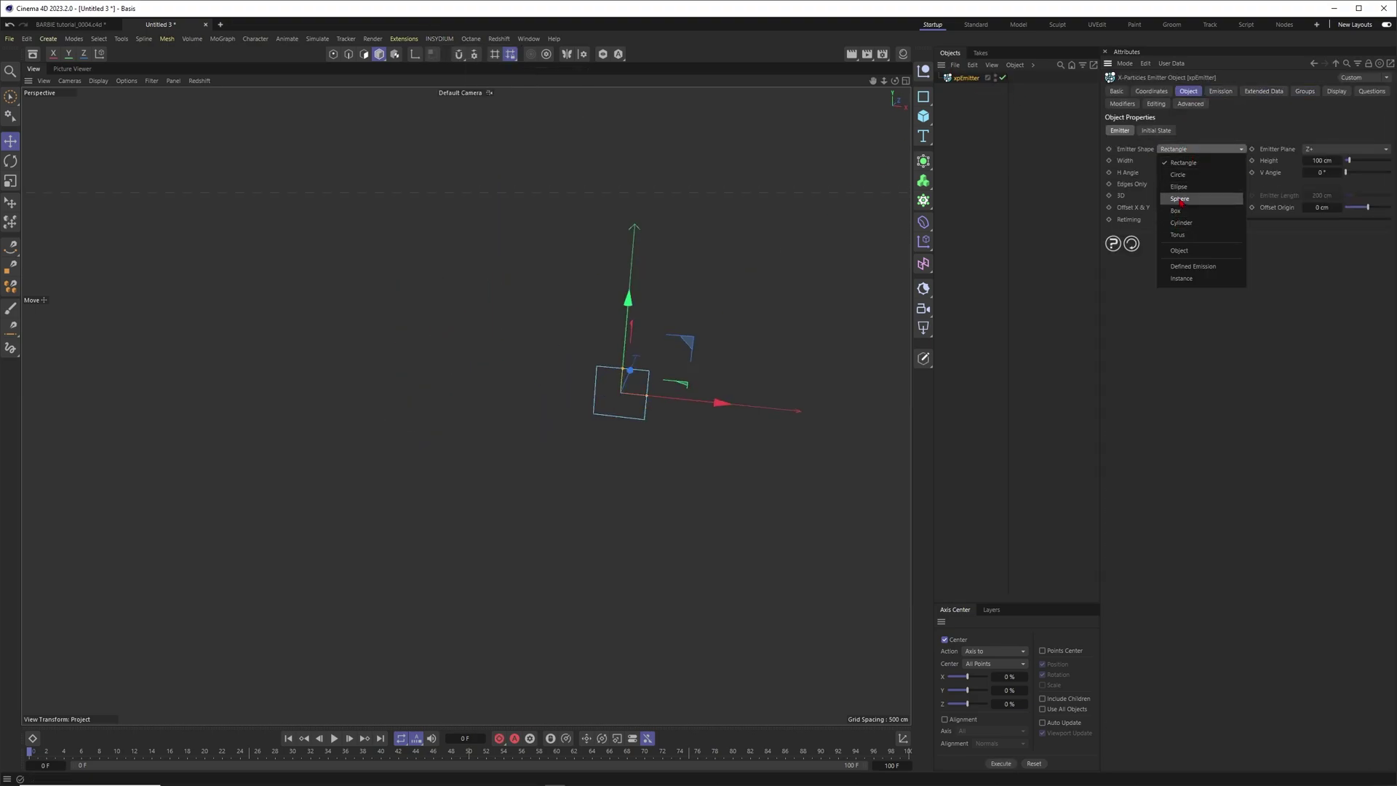
pyautogui.click(1184, 177)
pyautogui.scroll(2, 464, 402)
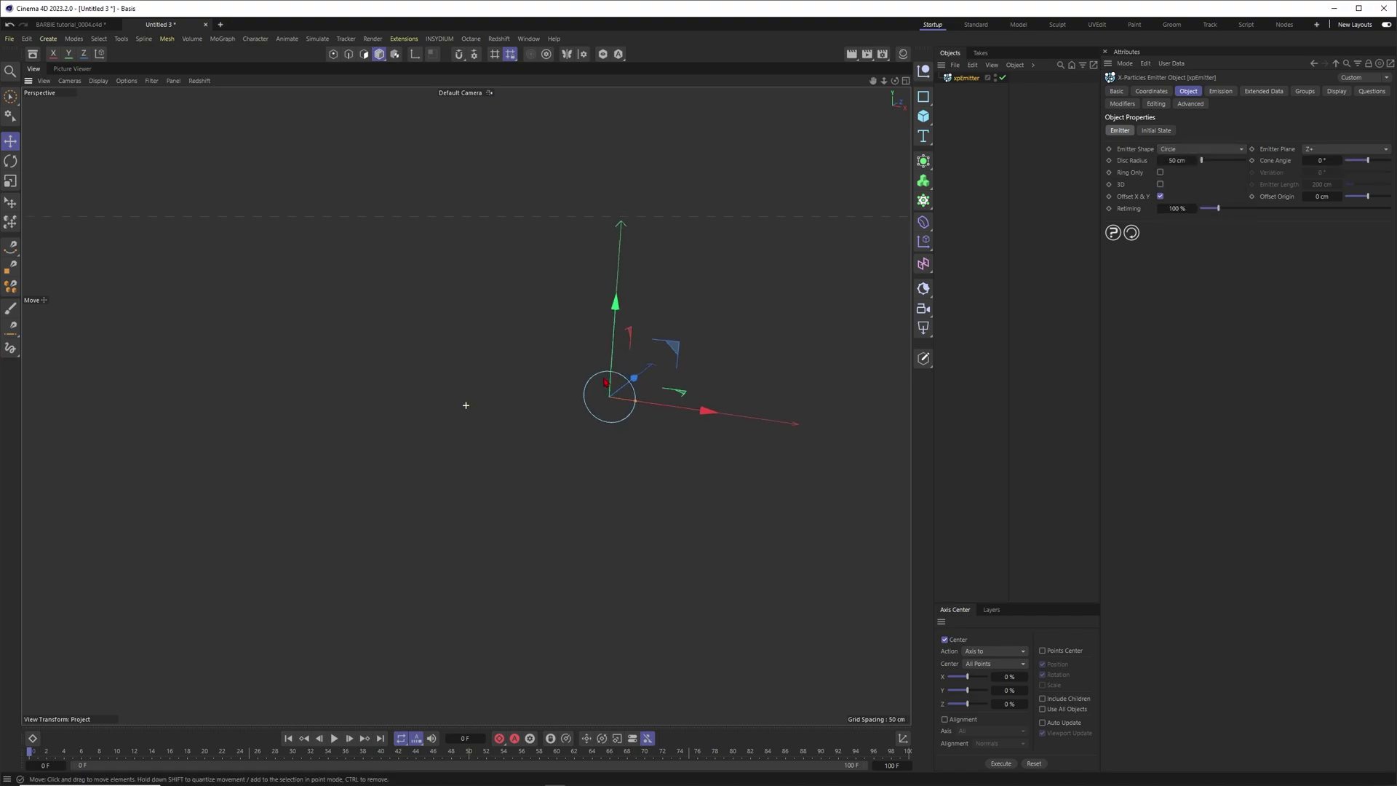
pyautogui.click(1342, 148)
pyautogui.click(1318, 187)
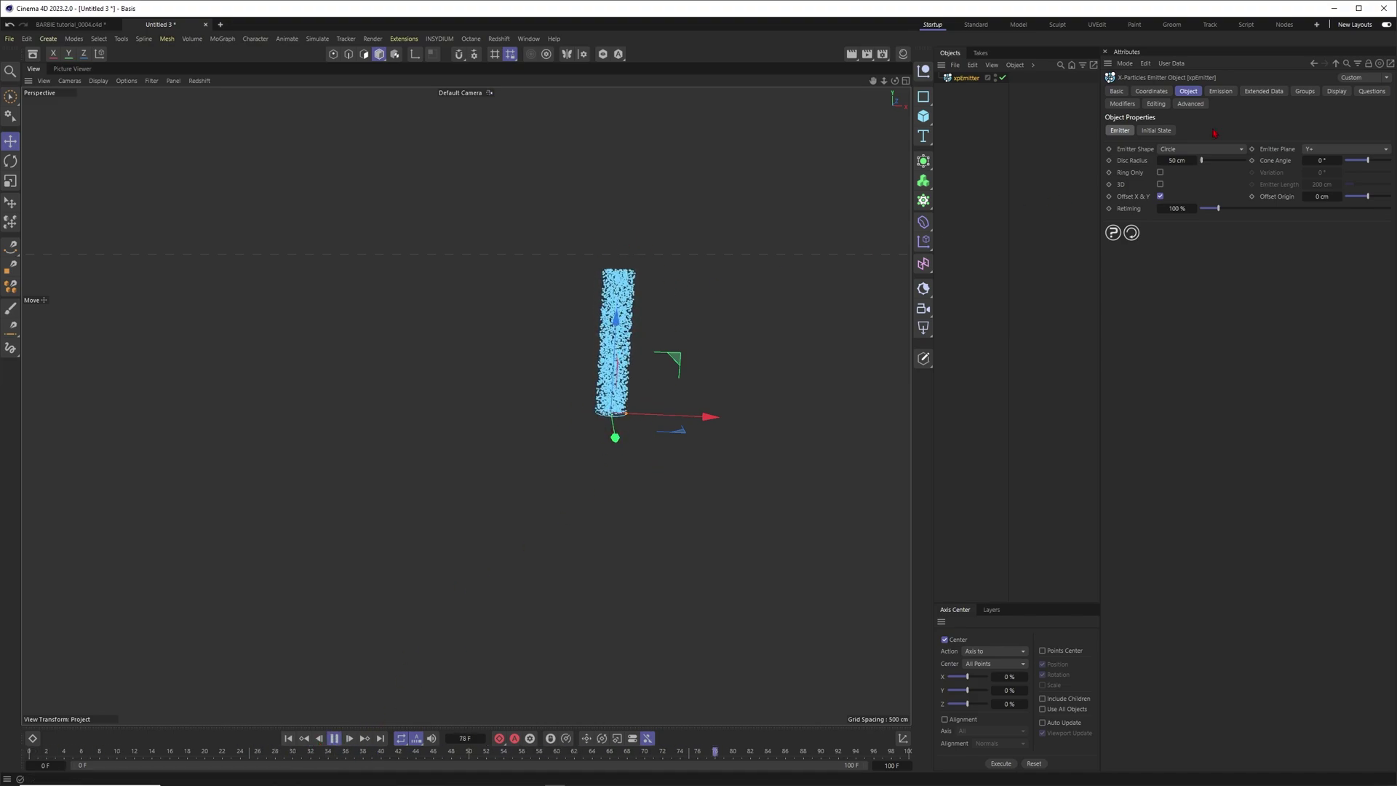
# Set the emitter's emission to Pulse with a length of 5 F and an interval of 60 F.
pyautogui.click(1220, 90)
pyautogui.click(1189, 166)
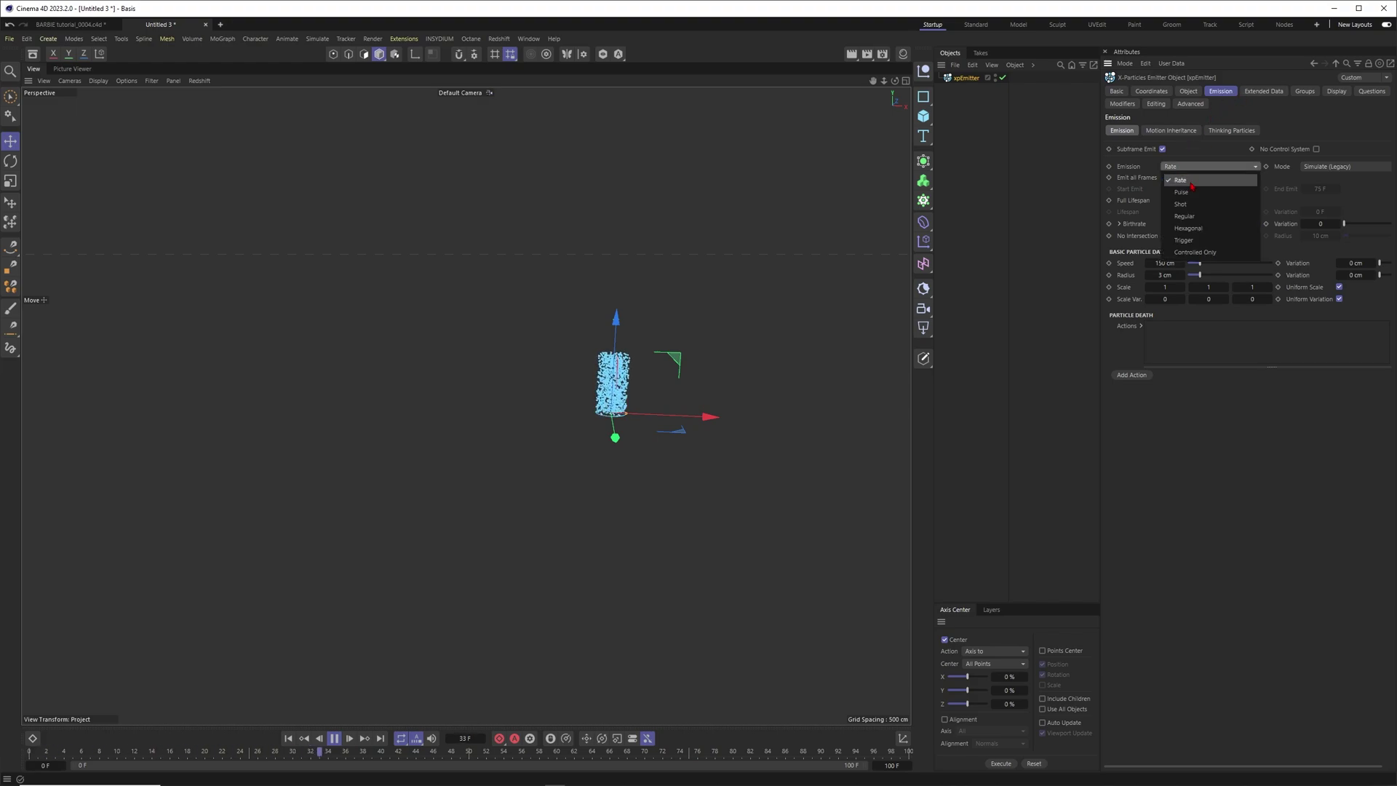
pyautogui.click(1185, 203)
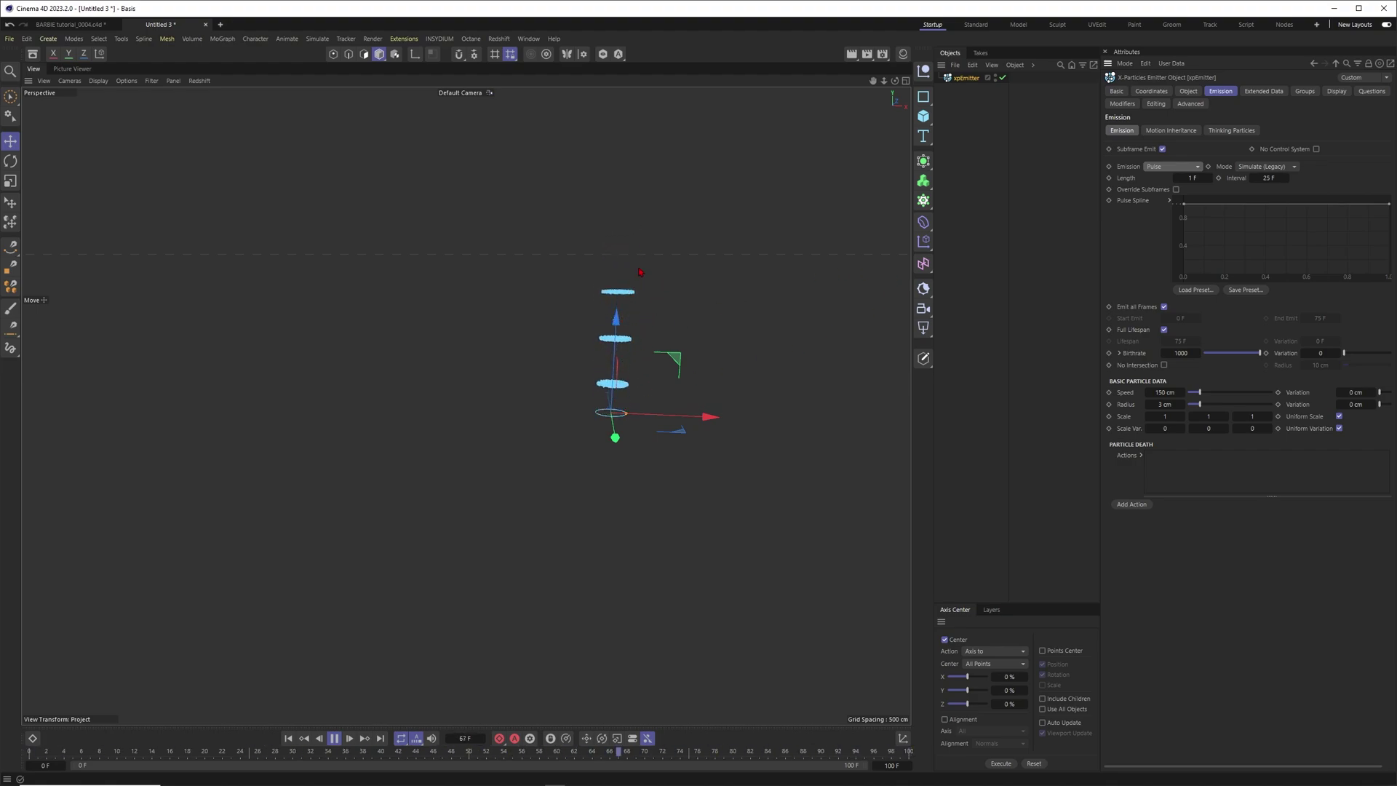
pyautogui.doubleClick(1269, 178)
pyautogui.write('60')
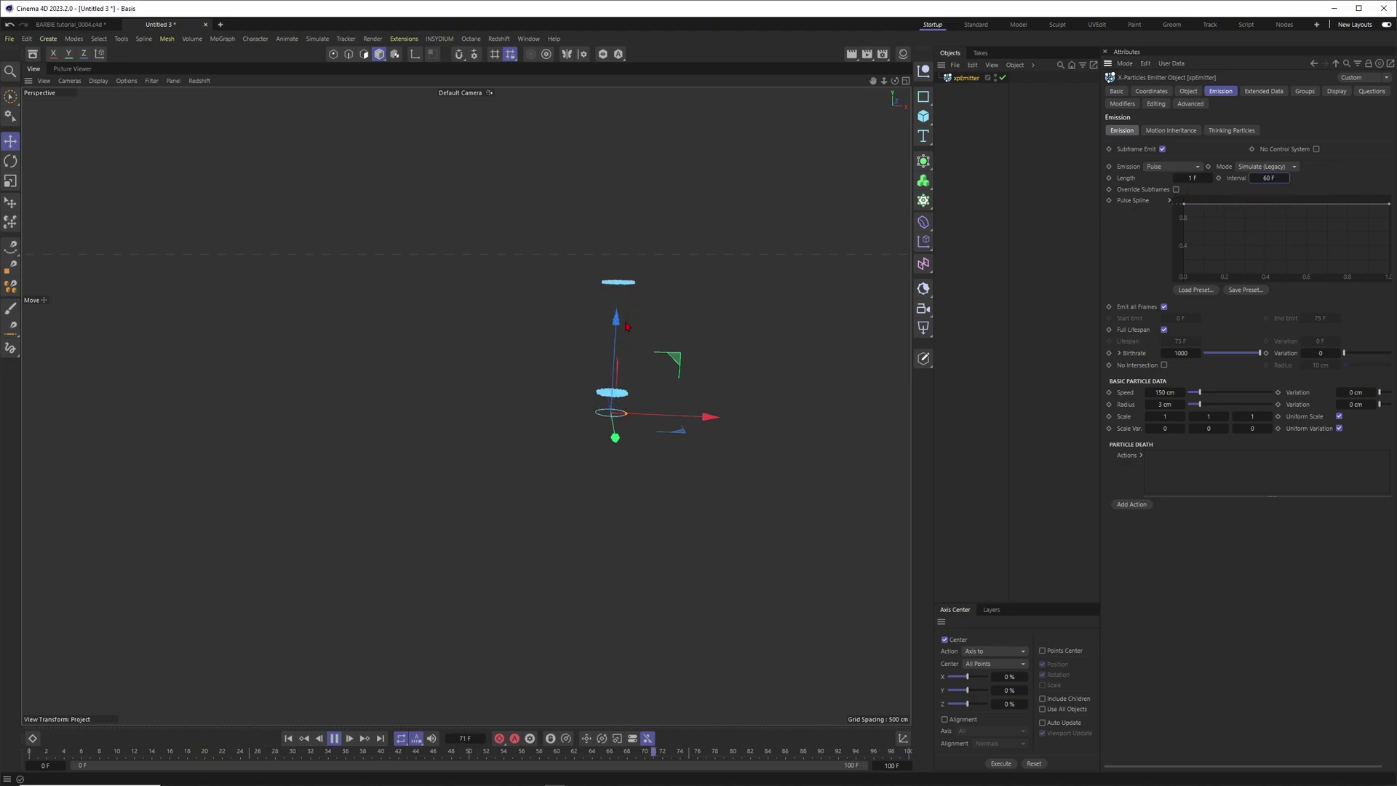
pyautogui.doubleClick(1197, 178)
pyautogui.write('5')
pyautogui.press('Return')
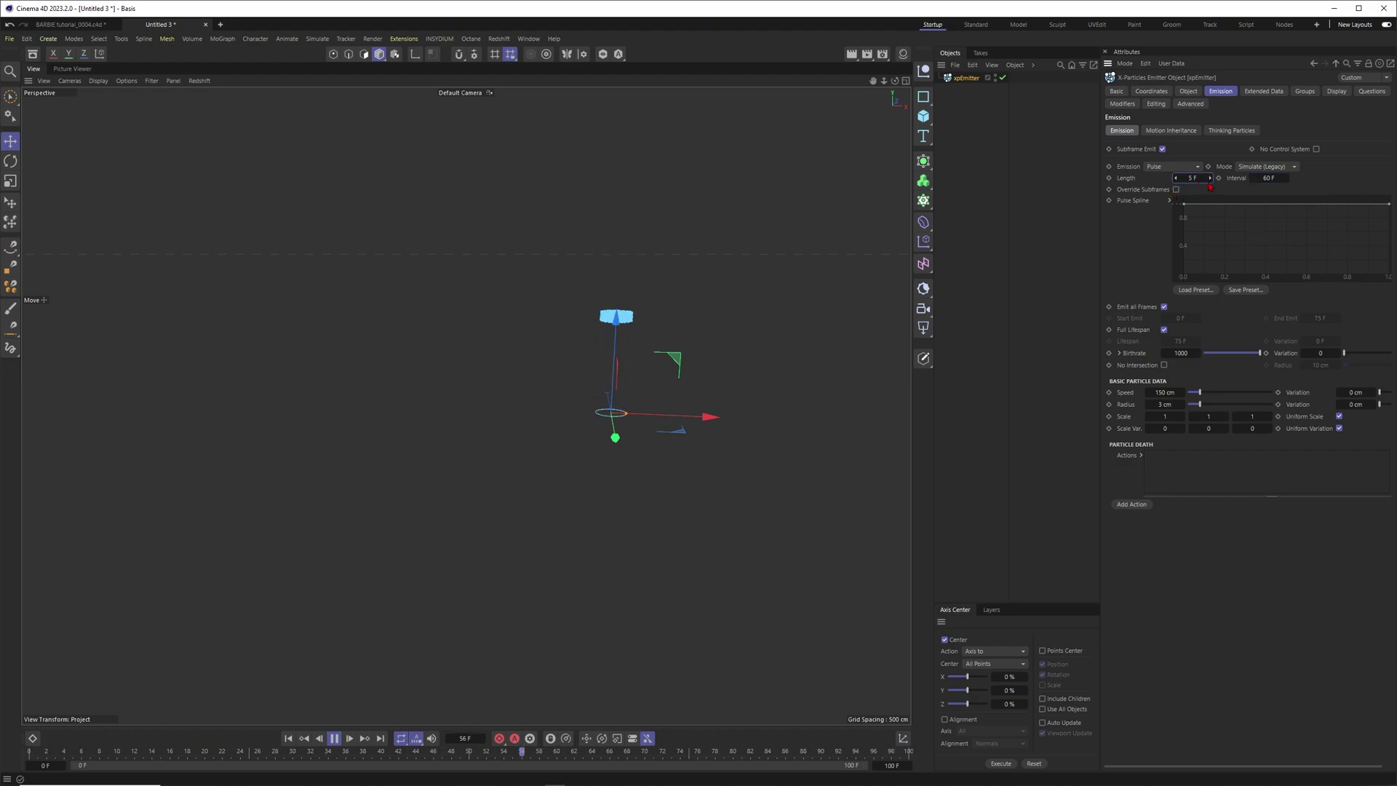
# Extend the project's end time to 160 frames.
pyautogui.doubleClick(892, 765)
pyautogui.write('120')
pyautogui.press('Return')
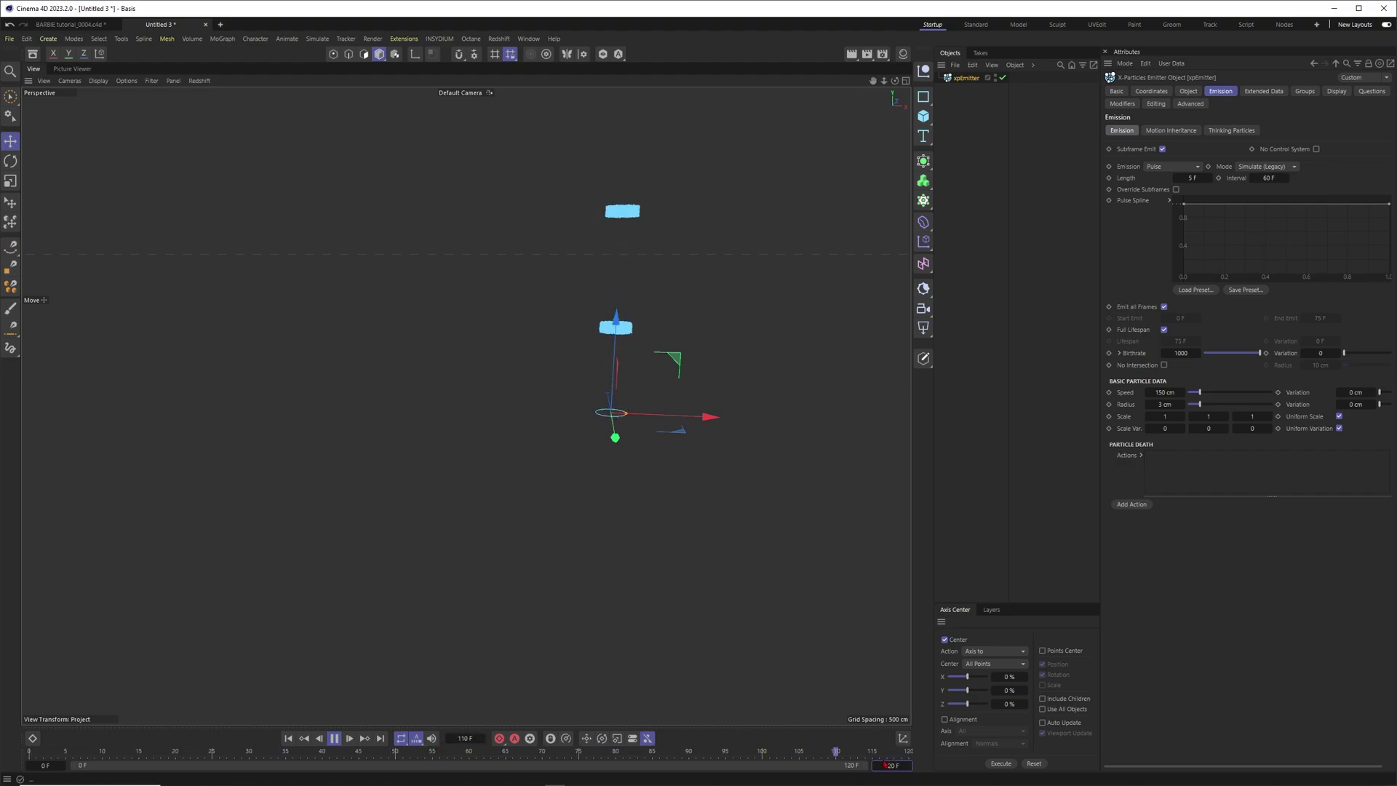
pyautogui.press('Return')
pyautogui.write('160')
pyautogui.press('Return')
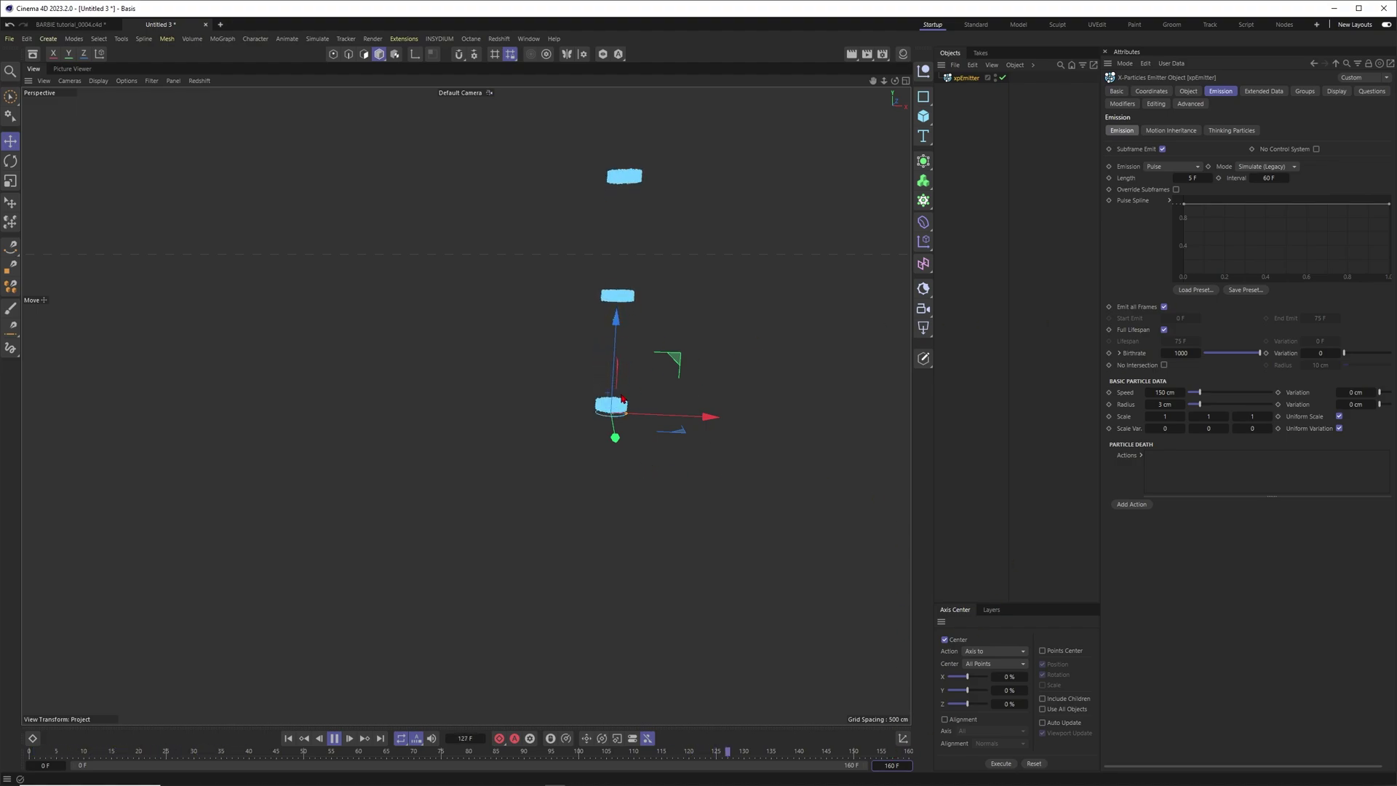
# Set the emitter's particle speed to 1500 cm and stop the playback.
pyautogui.click(1163, 392)
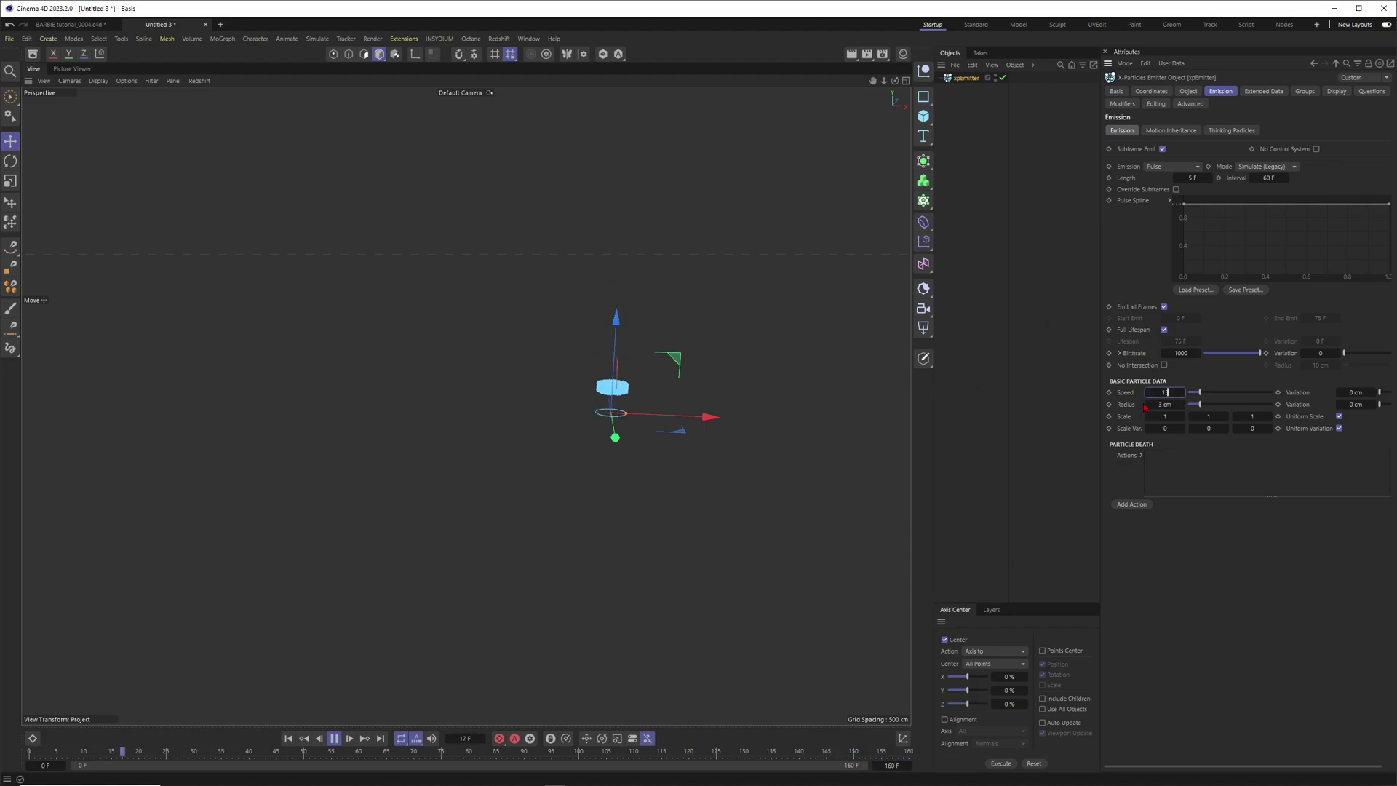
pyautogui.press('Return')
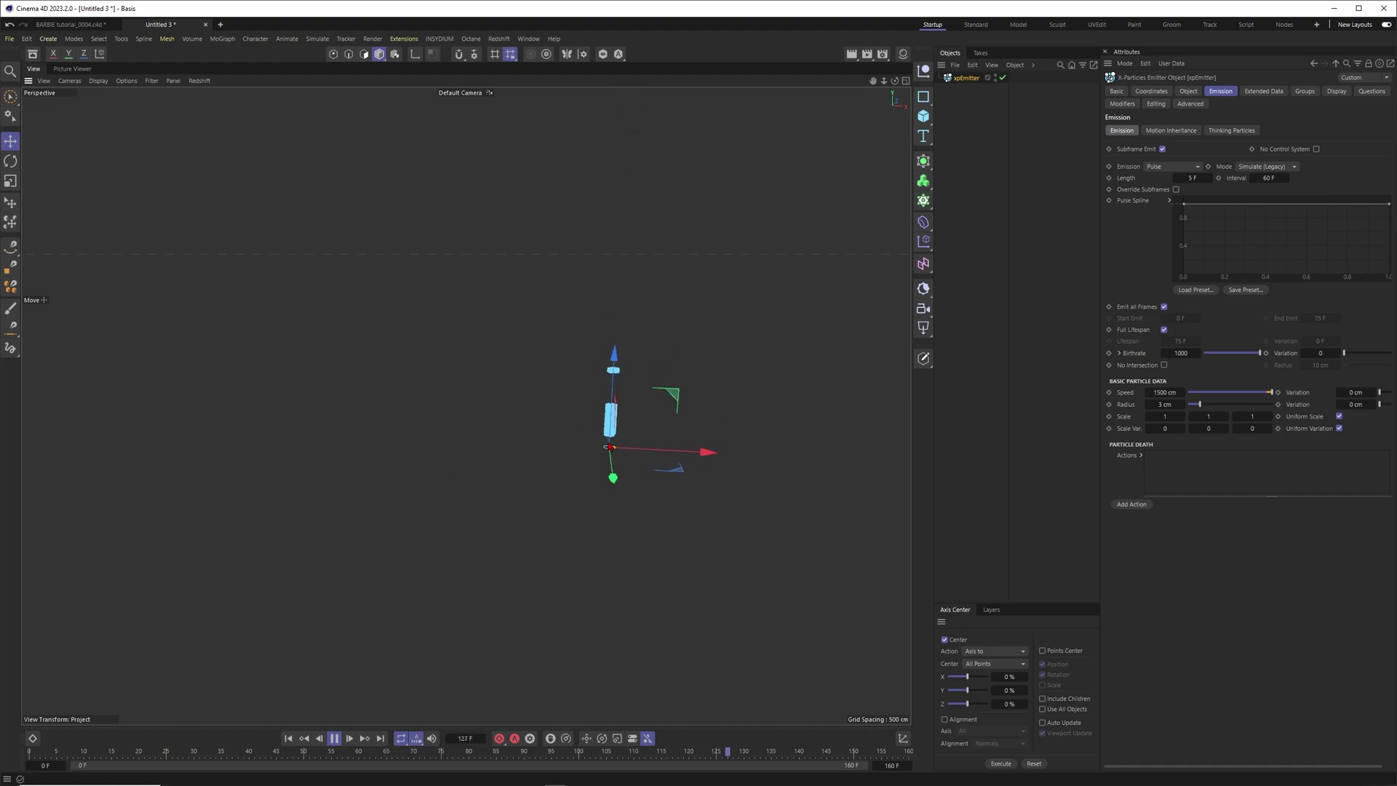
pyautogui.click(335, 738)
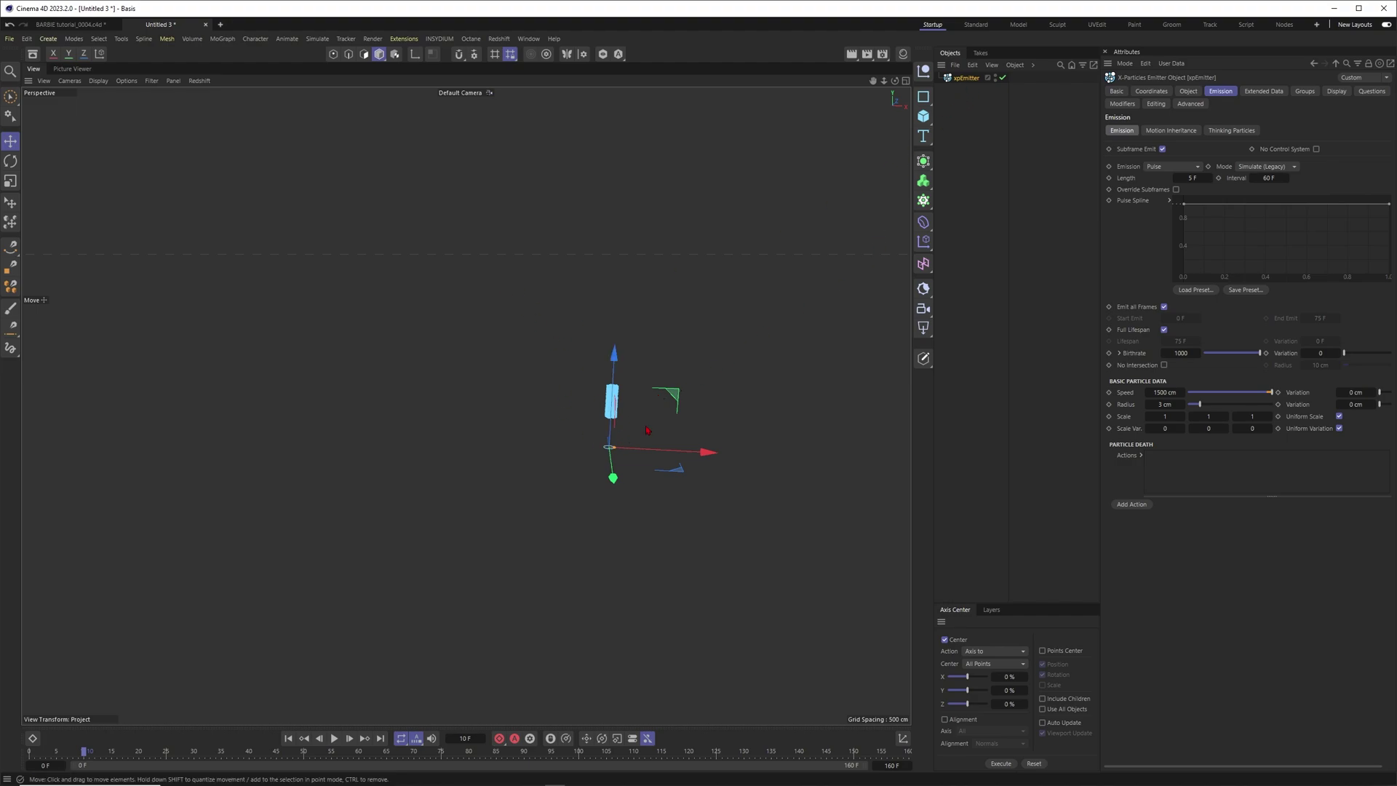
# Rotate the emitter so it shoots diagonally upward, and replay the simulation from the first frame.
pyautogui.press('r')
pyautogui.moveTo(569, 405); pyautogui.dragTo(538, 419)
pyautogui.click(288, 738)
pyautogui.click(333, 740)
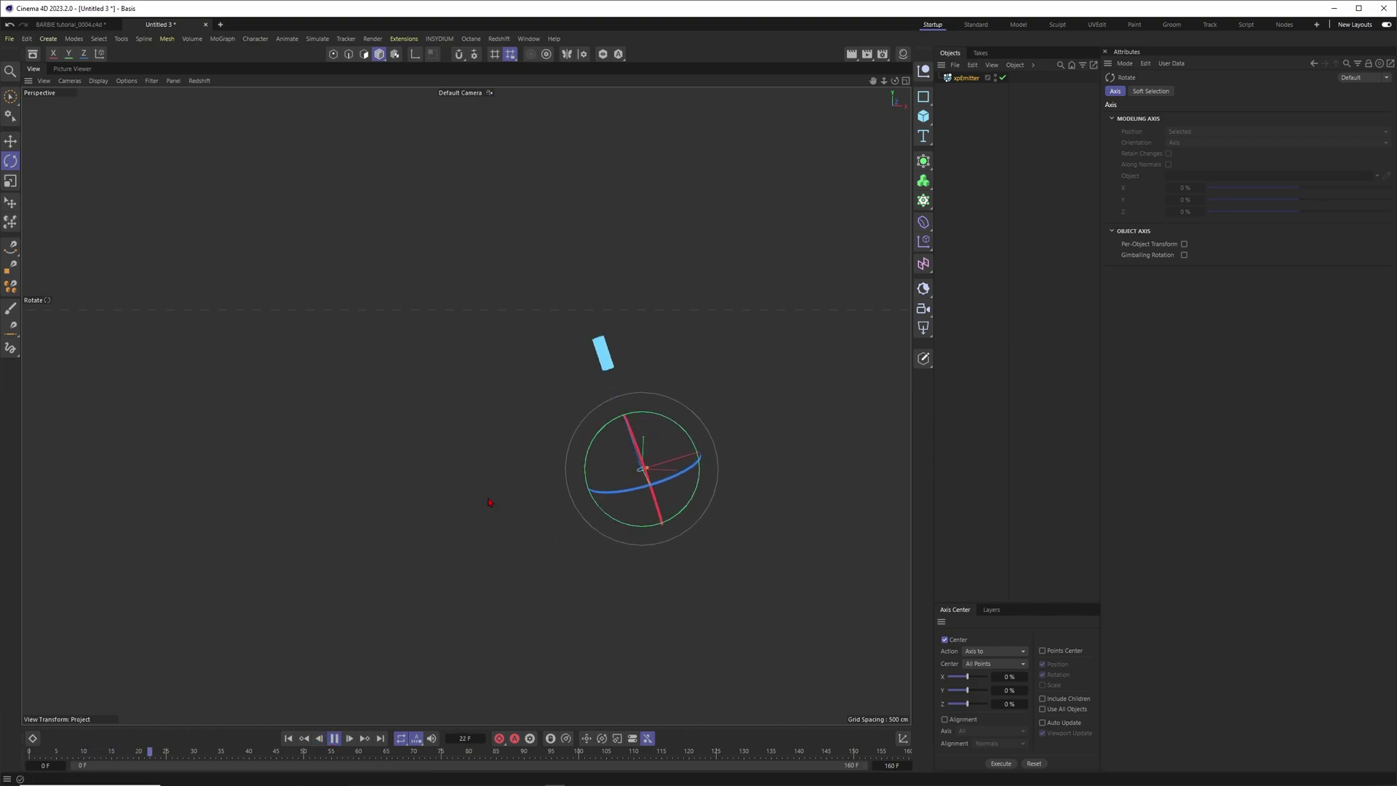
pyautogui.click(335, 740)
# Set the emitter's speed variation to 500 cm and particle radius to 10 cm, and open the radius variation for editing.
pyautogui.click(966, 78)
pyautogui.click(1347, 392)
pyautogui.write('500')
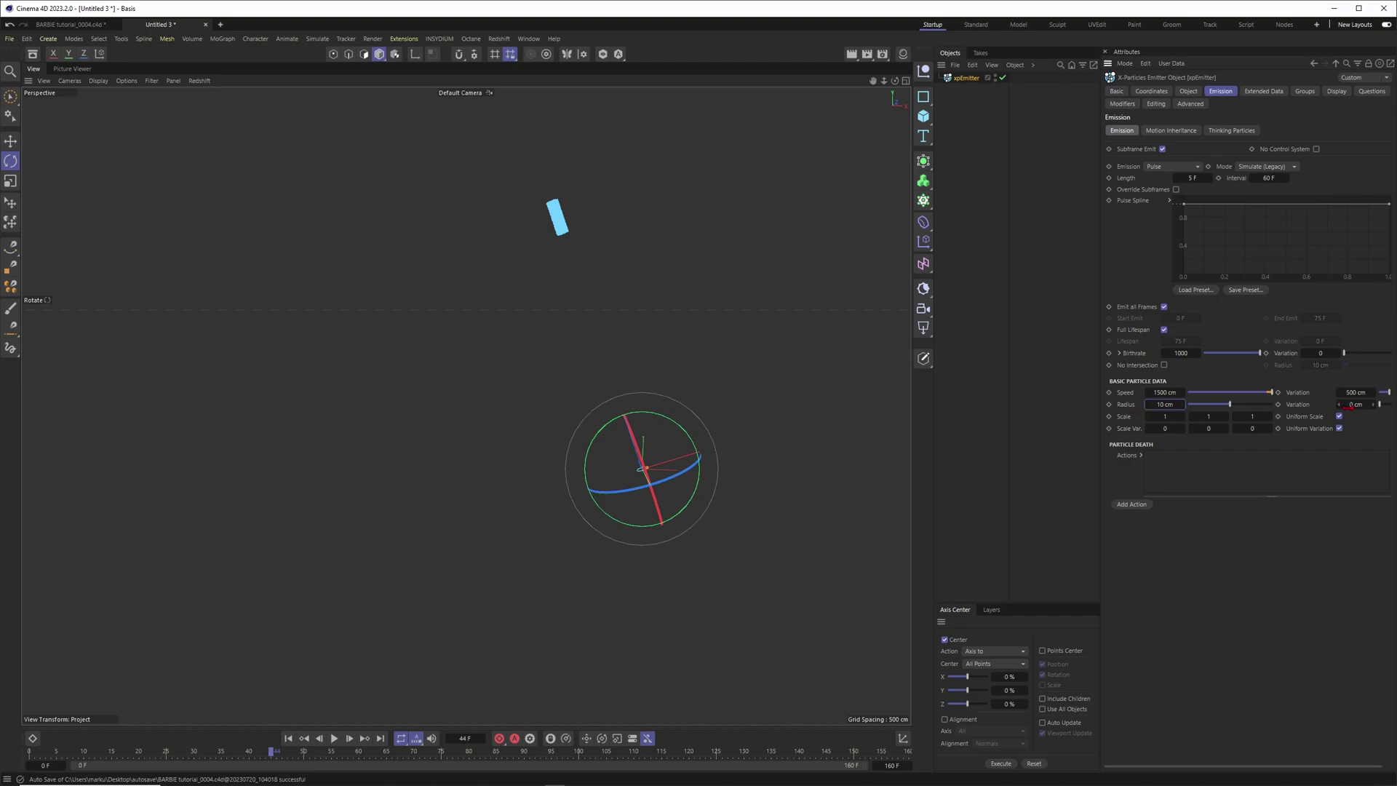
pyautogui.click(1347, 405)
# Set the emitter's editor display to Circle (Filled) and replay the simulation from the start.
pyautogui.click(1336, 91)
pyautogui.click(1196, 275)
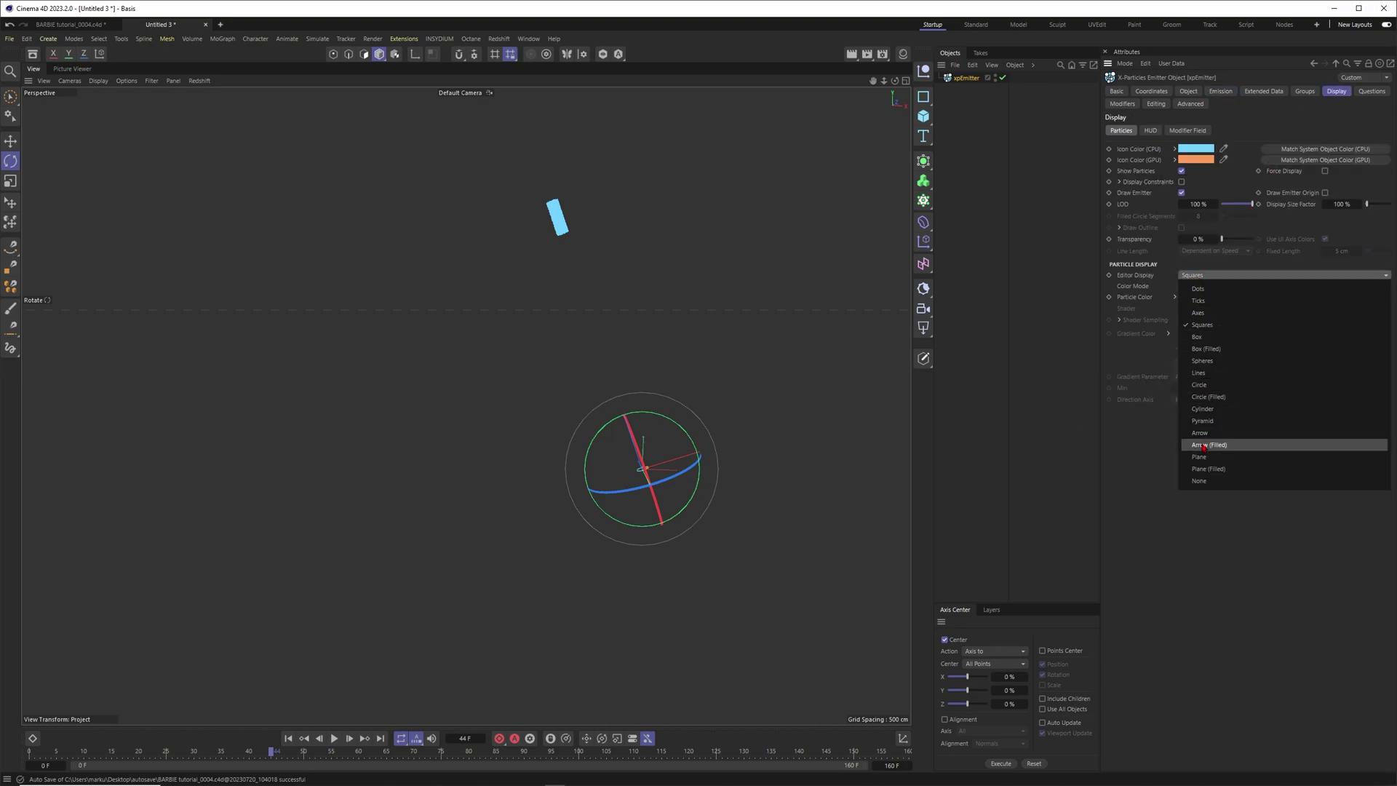
pyautogui.click(1207, 397)
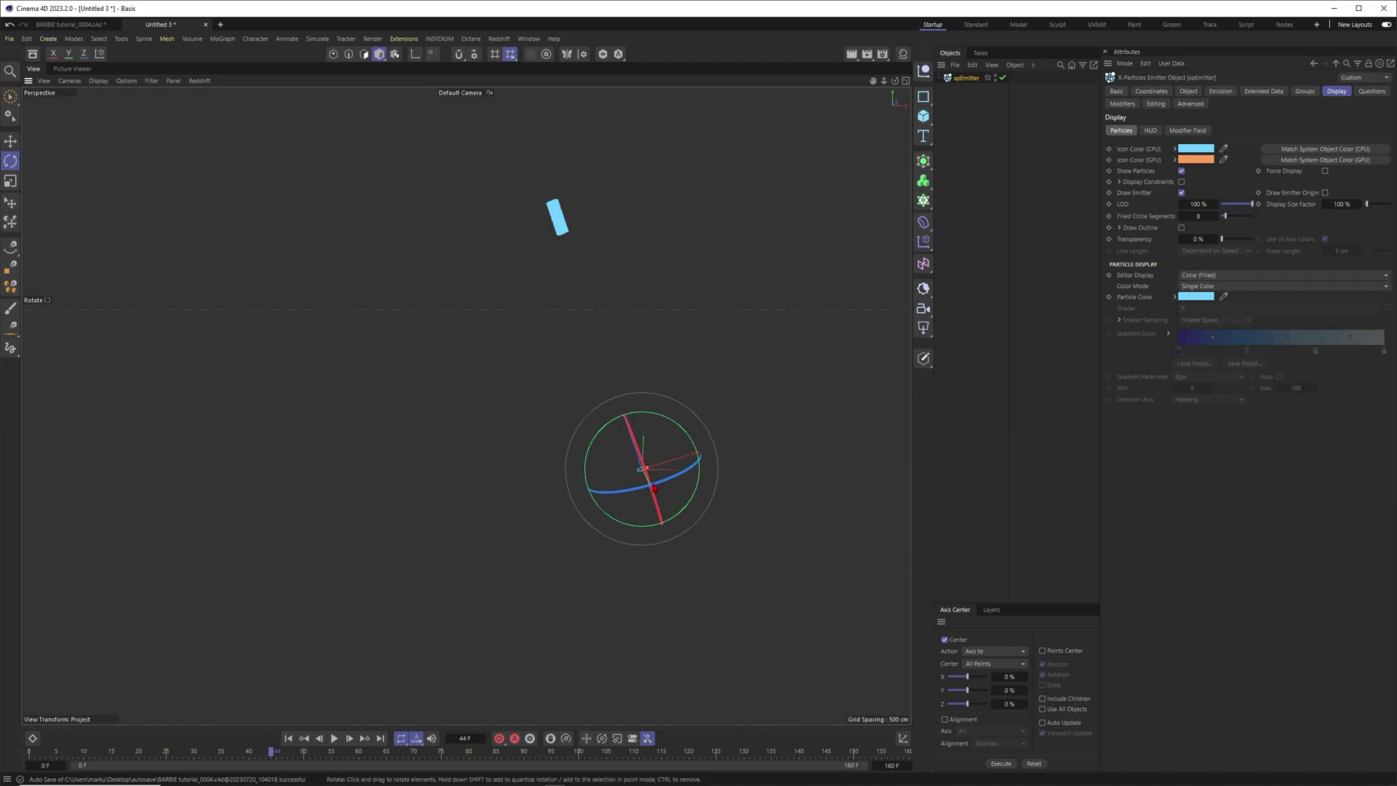
pyautogui.click(289, 738)
pyautogui.click(335, 739)
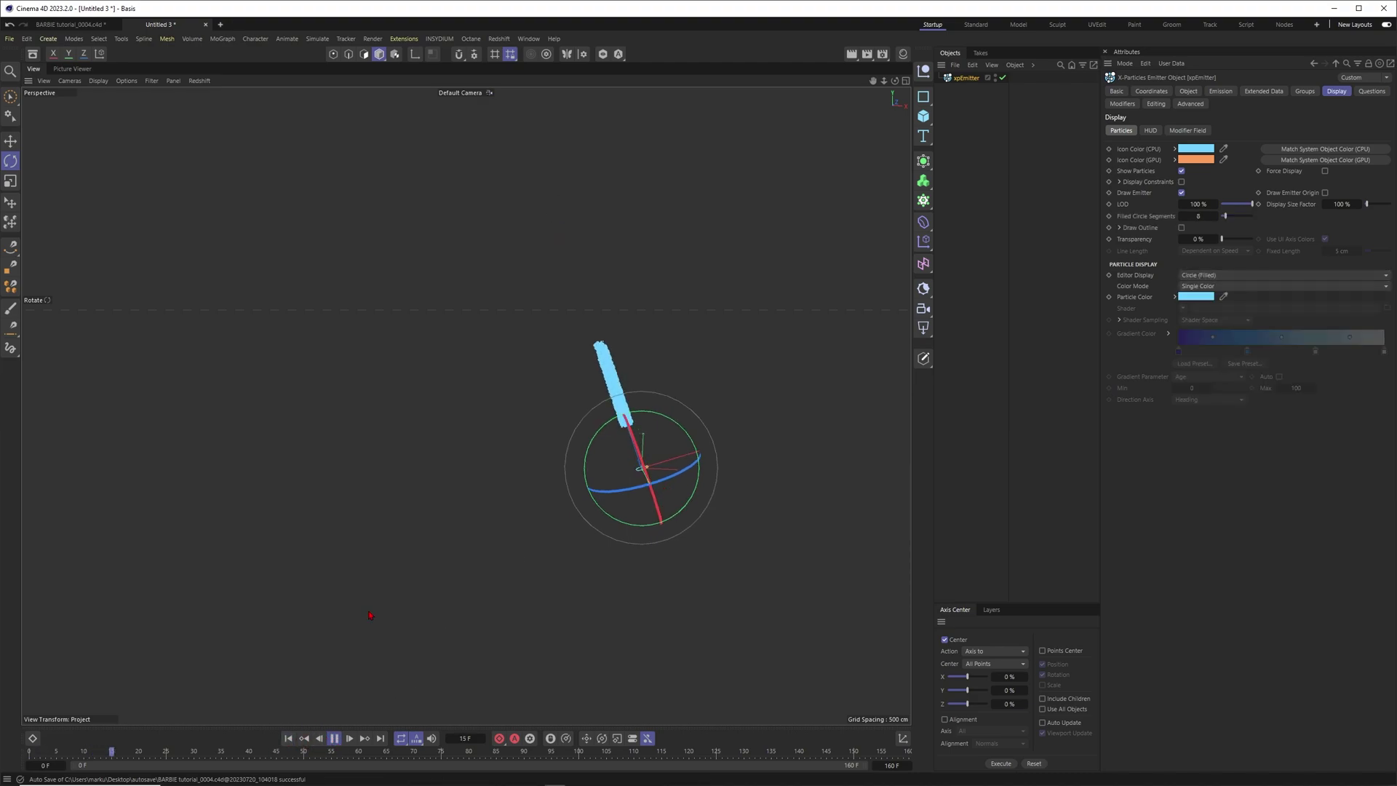
# Stop the playback, add an nxGravity modifier to the scene, and play the simulation with it.
pyautogui.click(335, 739)
pyautogui.keyDown('alt'); pyautogui.moveTo(576, 201); pyautogui.dragTo(678, 201, button='right'); pyautogui.keyUp('alt')
pyautogui.scroll(-8, 542, 203)
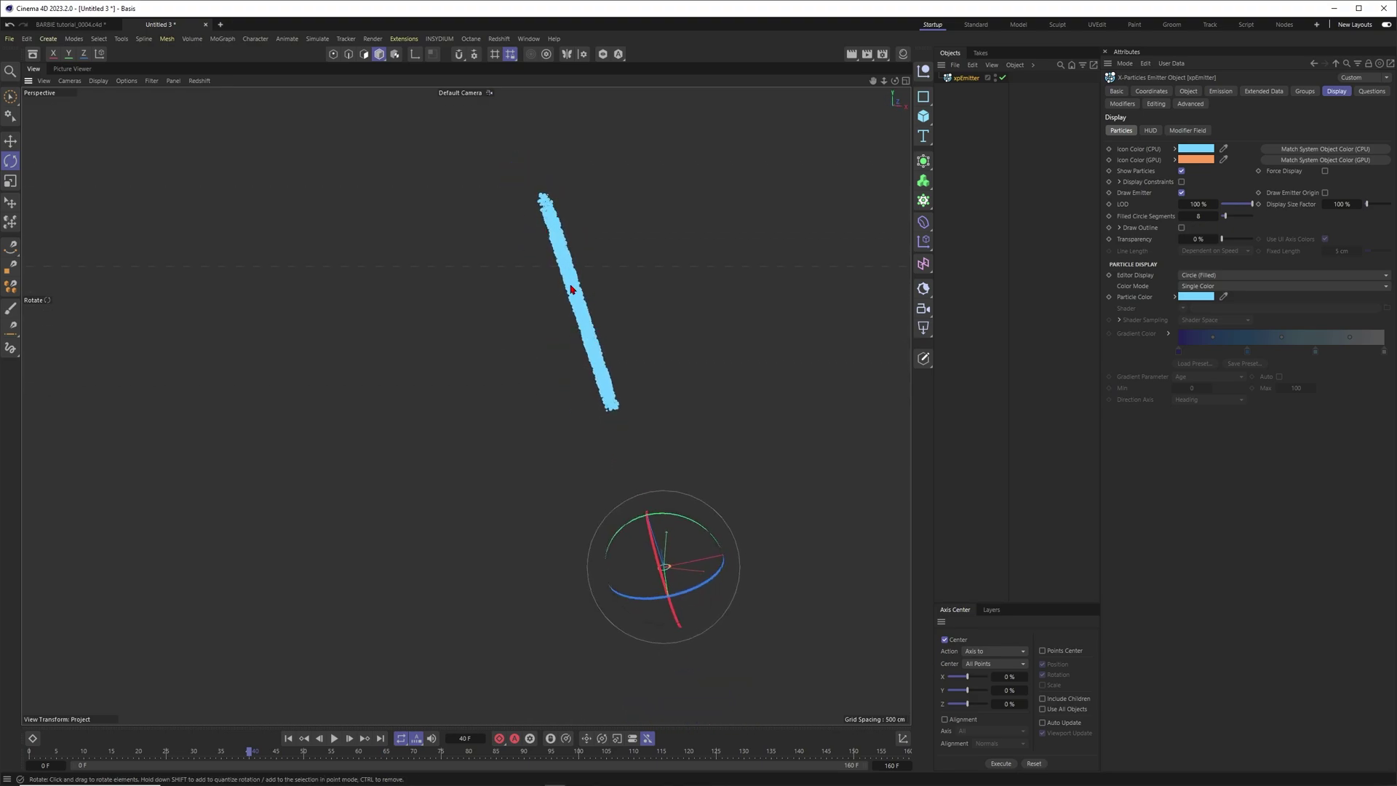
pyautogui.keyDown('alt'); pyautogui.moveTo(585, 326); pyautogui.dragTo(618, 331, button='middle'); pyautogui.keyUp('alt')
pyautogui.scroll(-2, 618, 331)
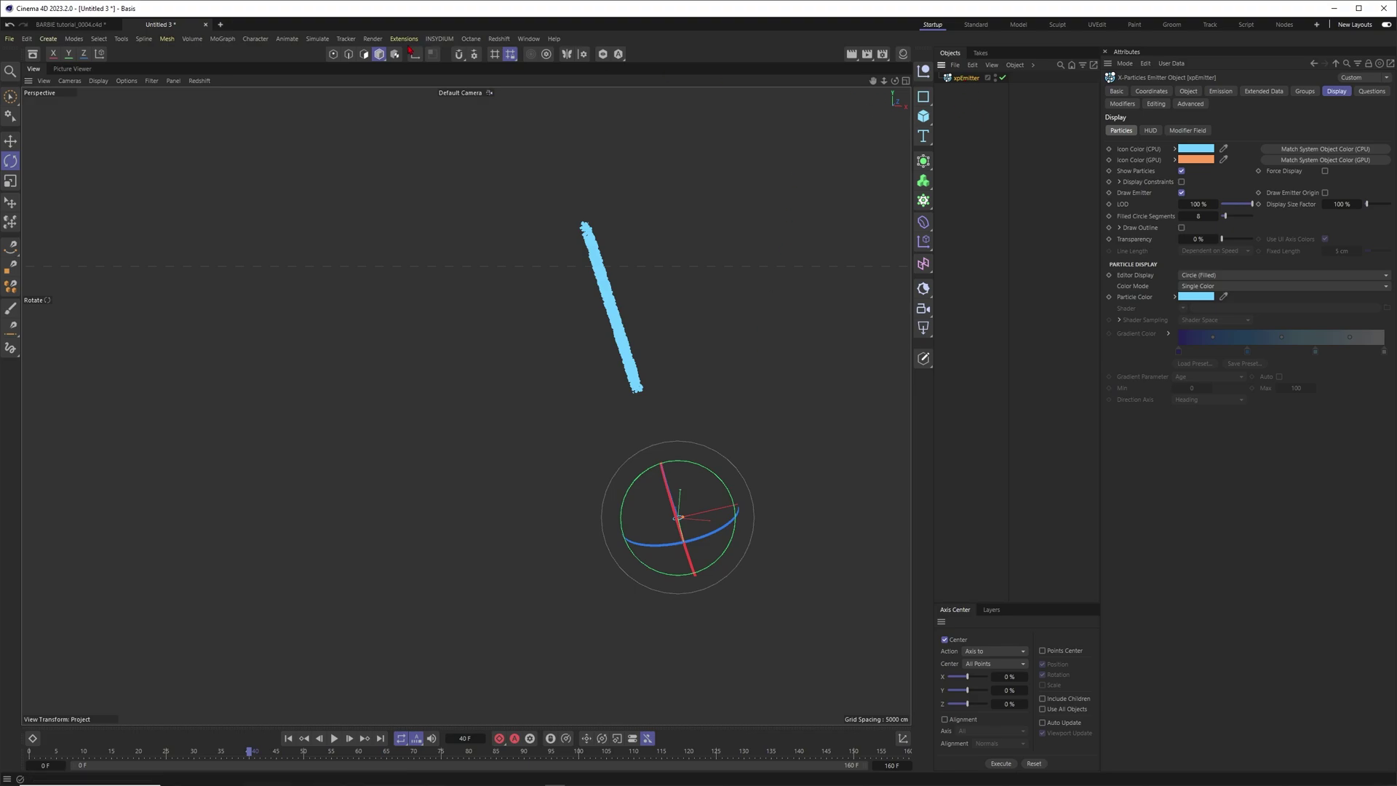
pyautogui.click(438, 40)
pyautogui.moveTo(455, 75)
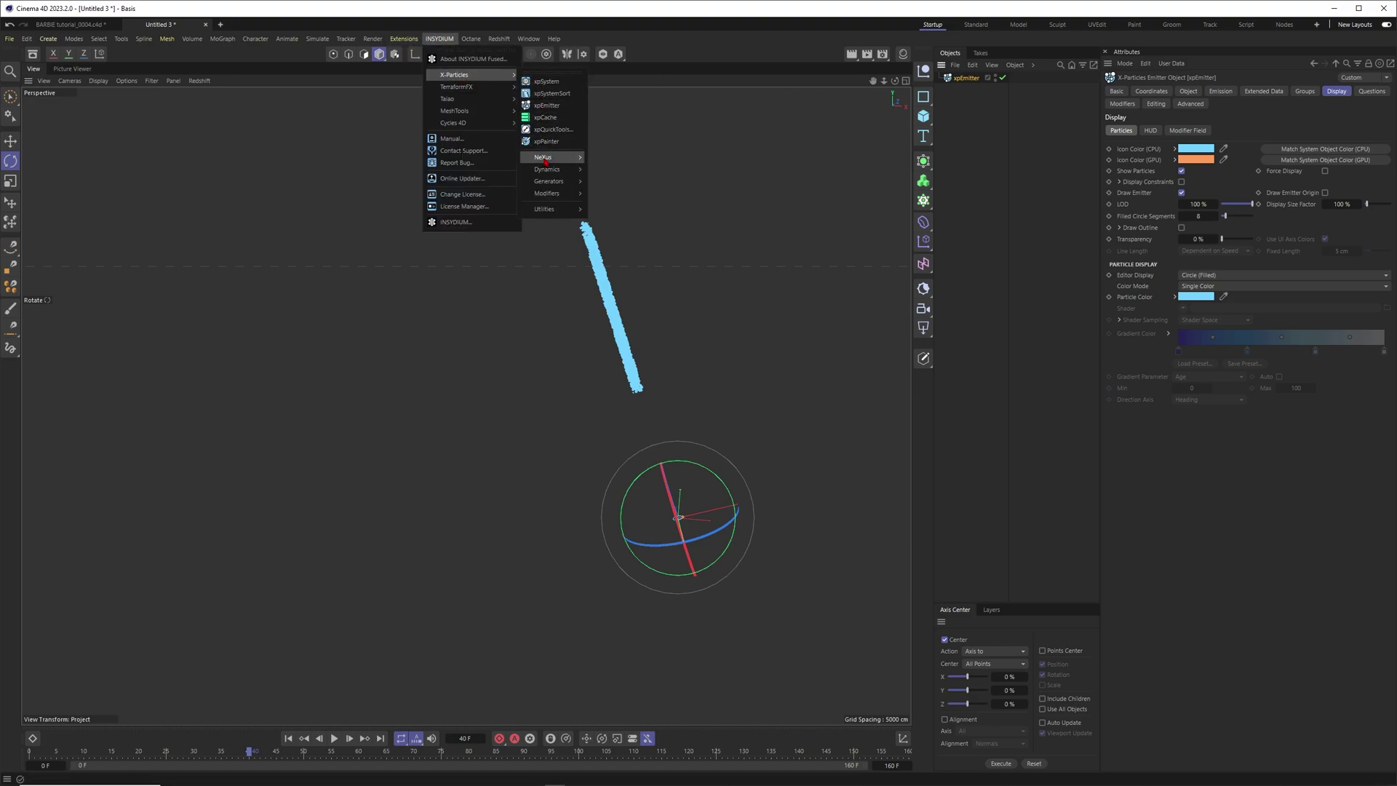
pyautogui.moveTo(549, 157)
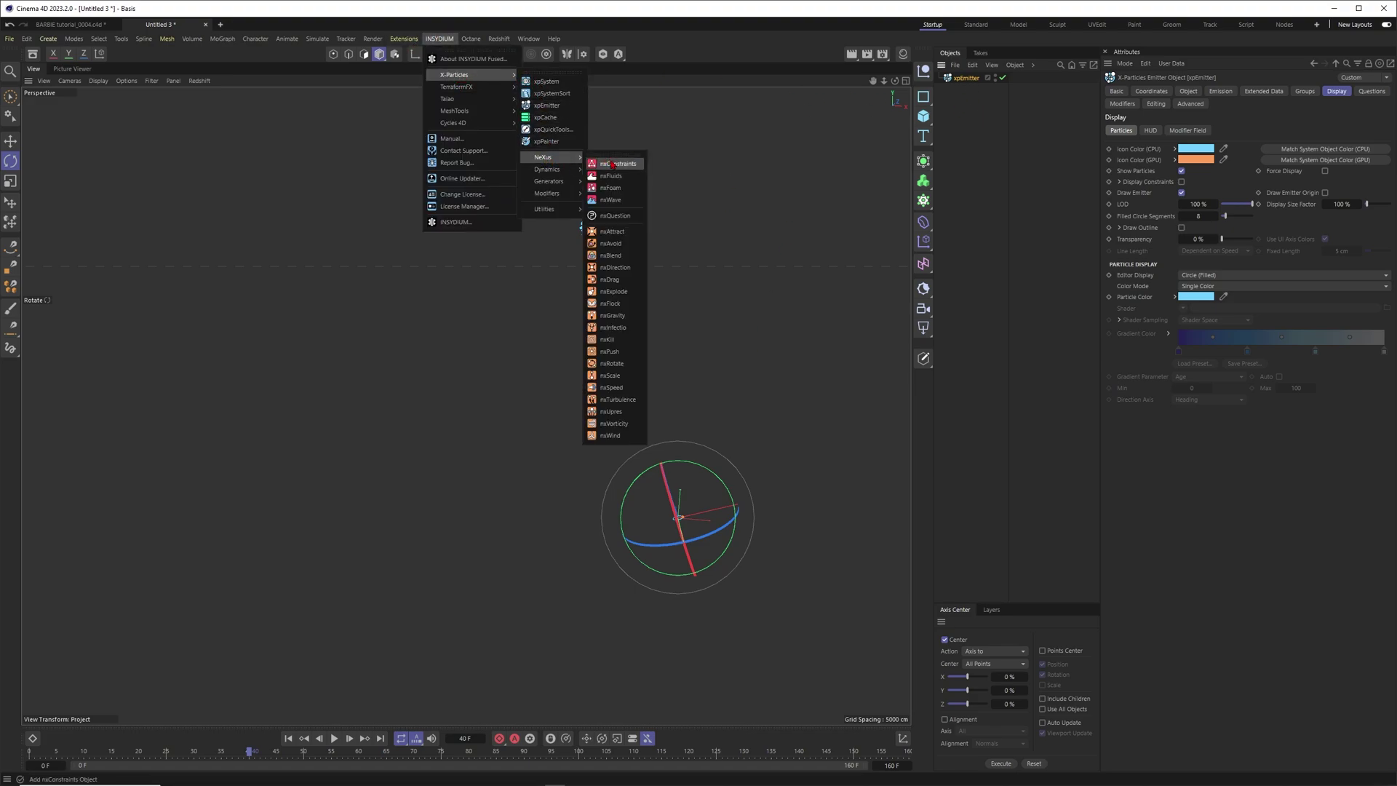
pyautogui.click(627, 317)
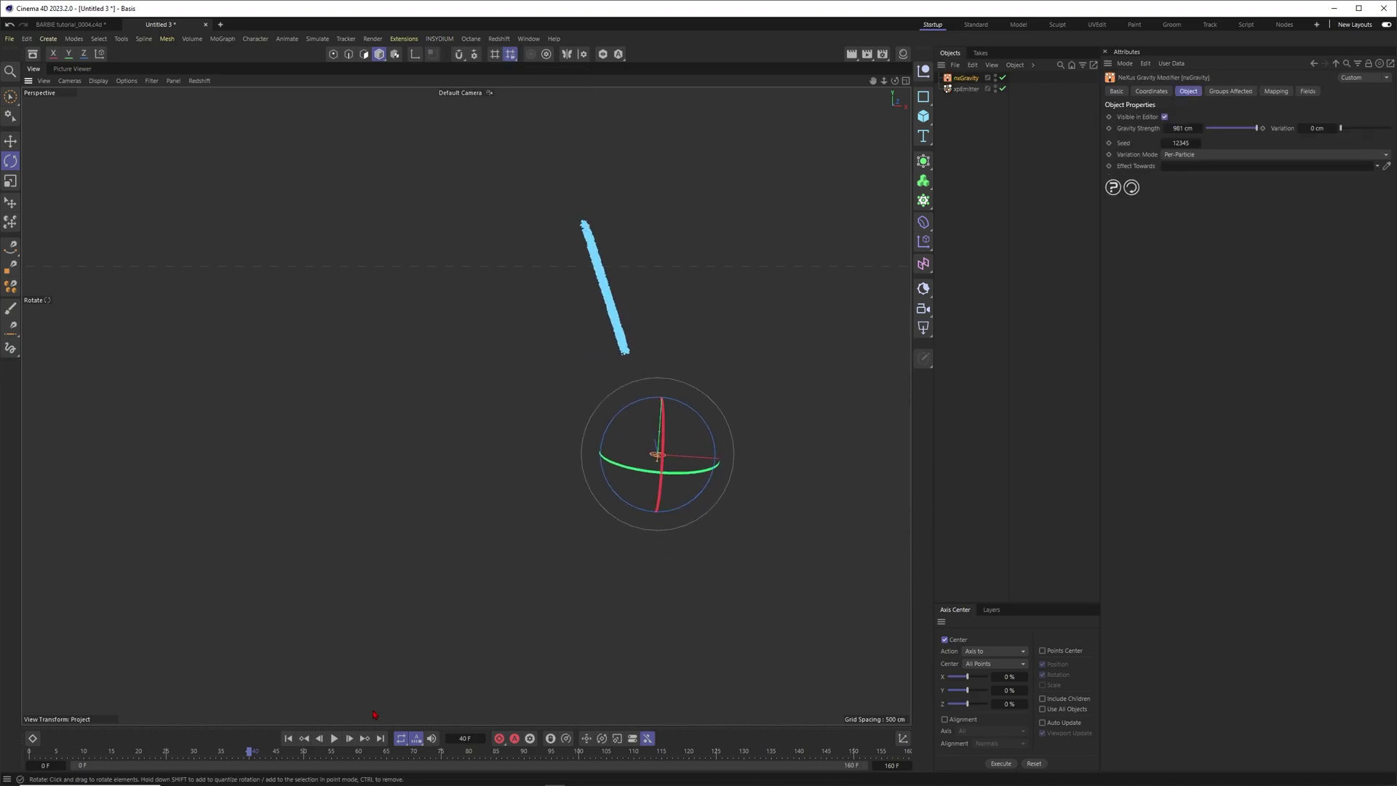
pyautogui.click(334, 737)
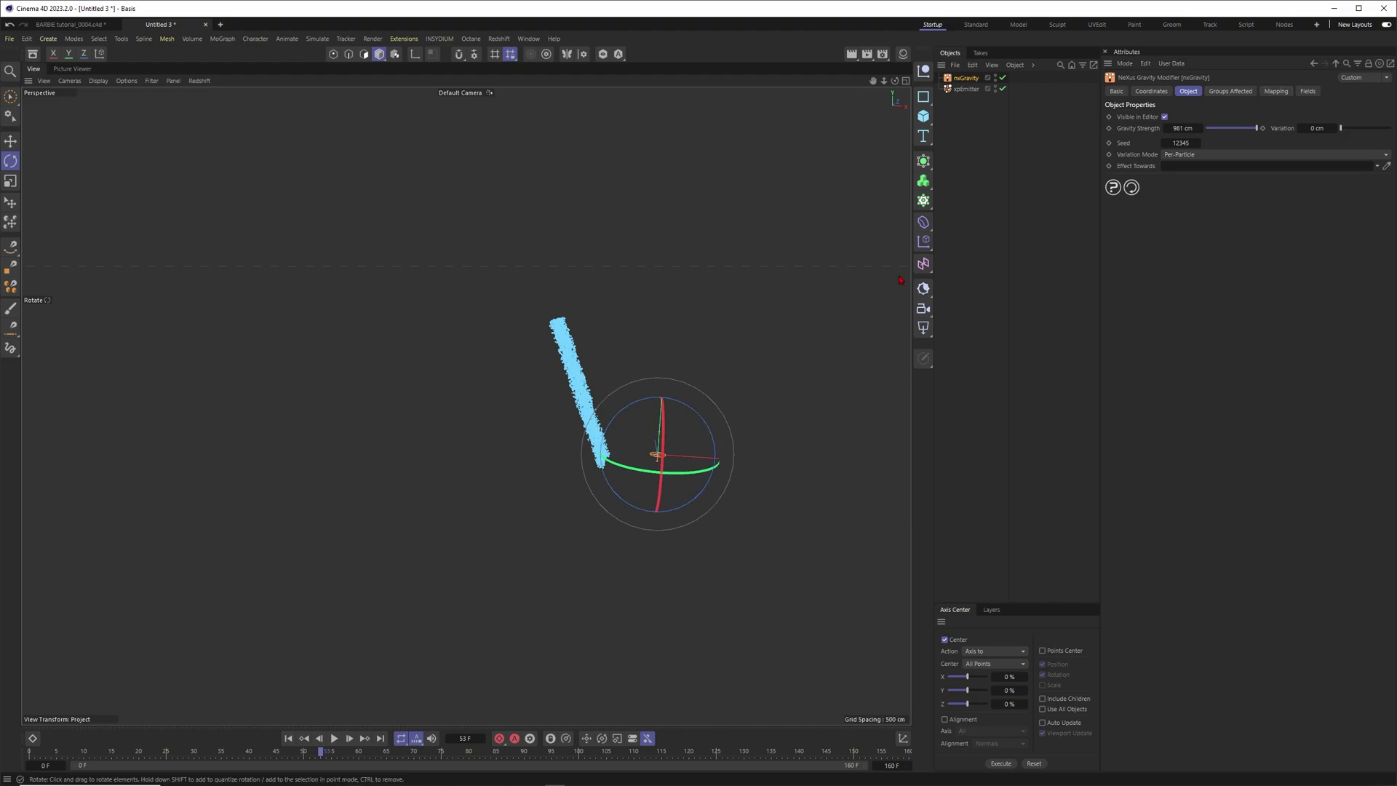
# Map the gravity strength to particle age with a range maximum of 60 F, and replay the simulation from the first frame.
pyautogui.click(1274, 91)
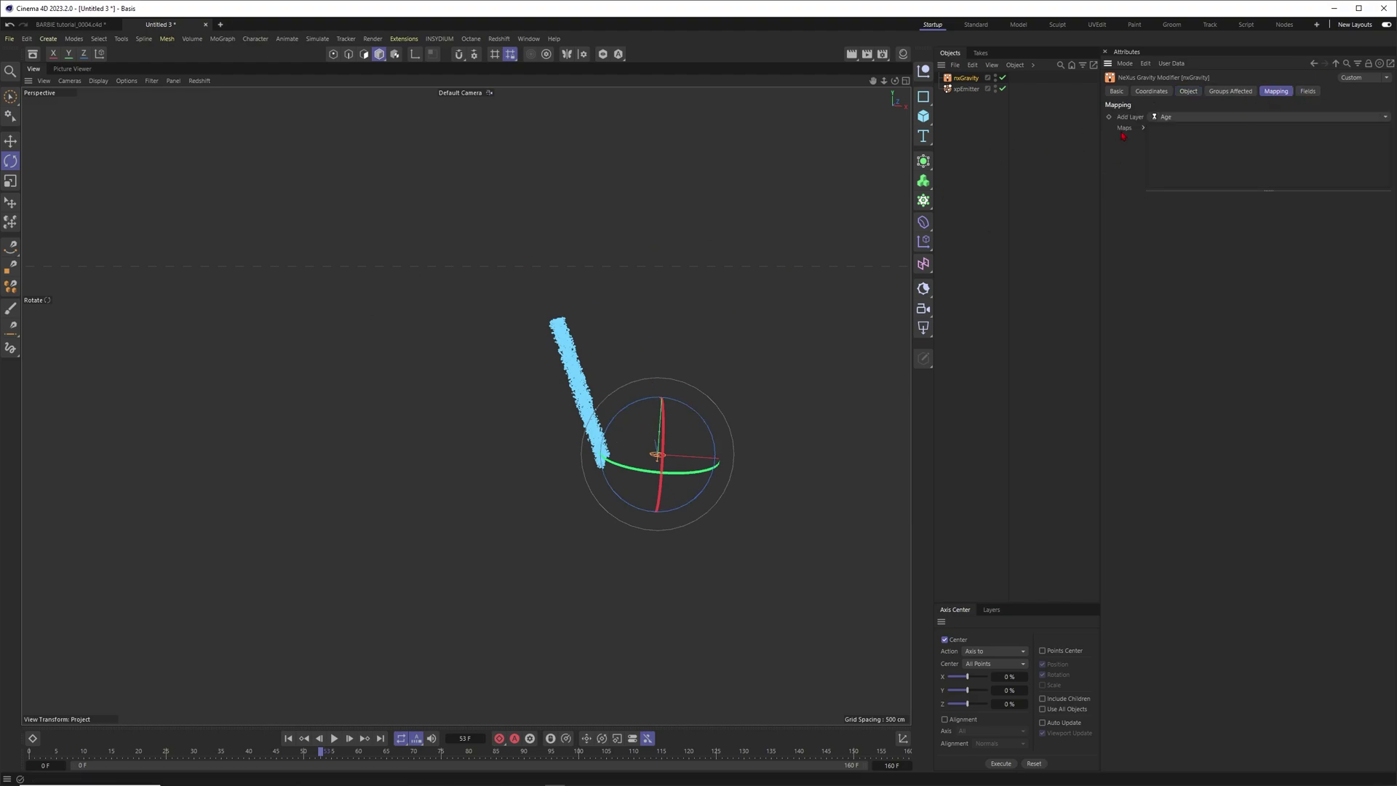
pyautogui.click(1200, 117)
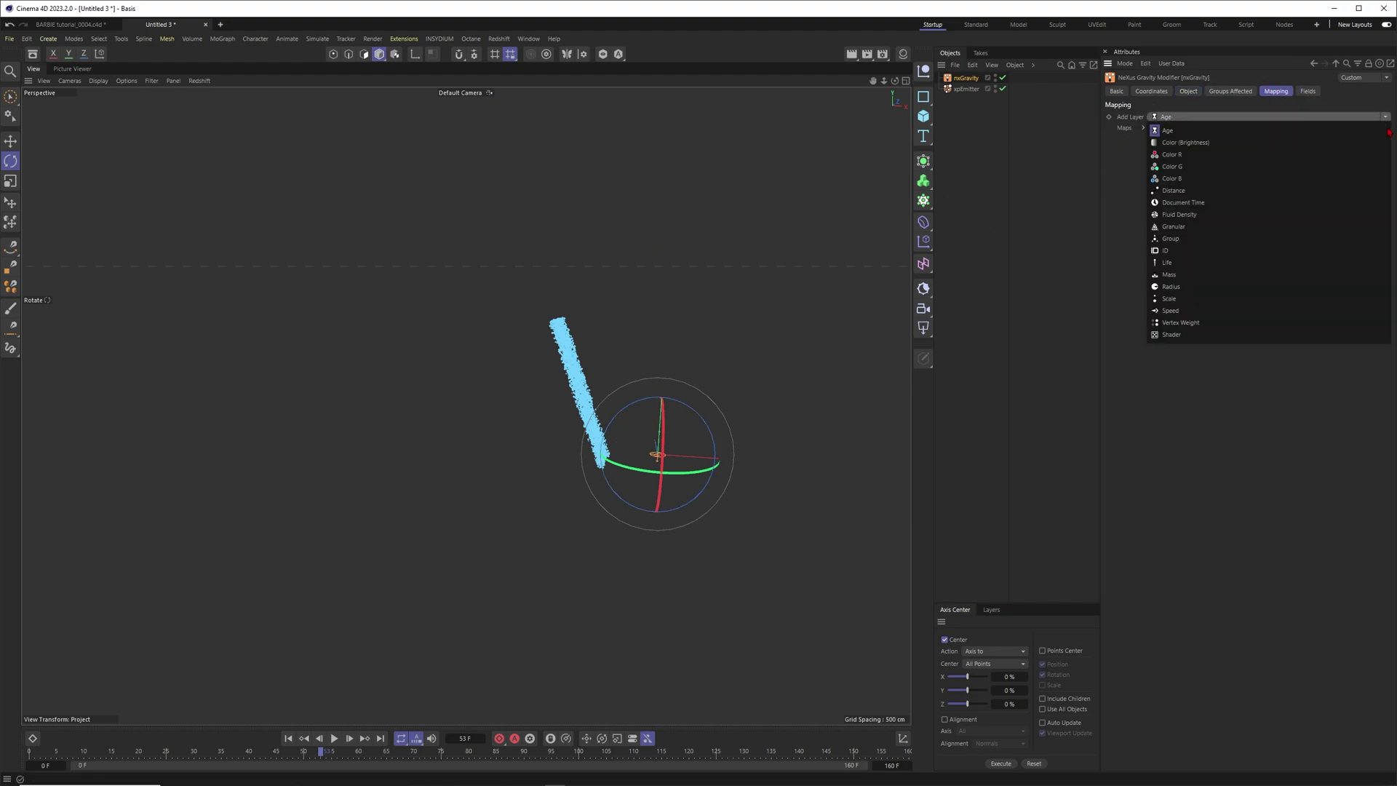
pyautogui.click(1202, 132)
pyautogui.click(1185, 237)
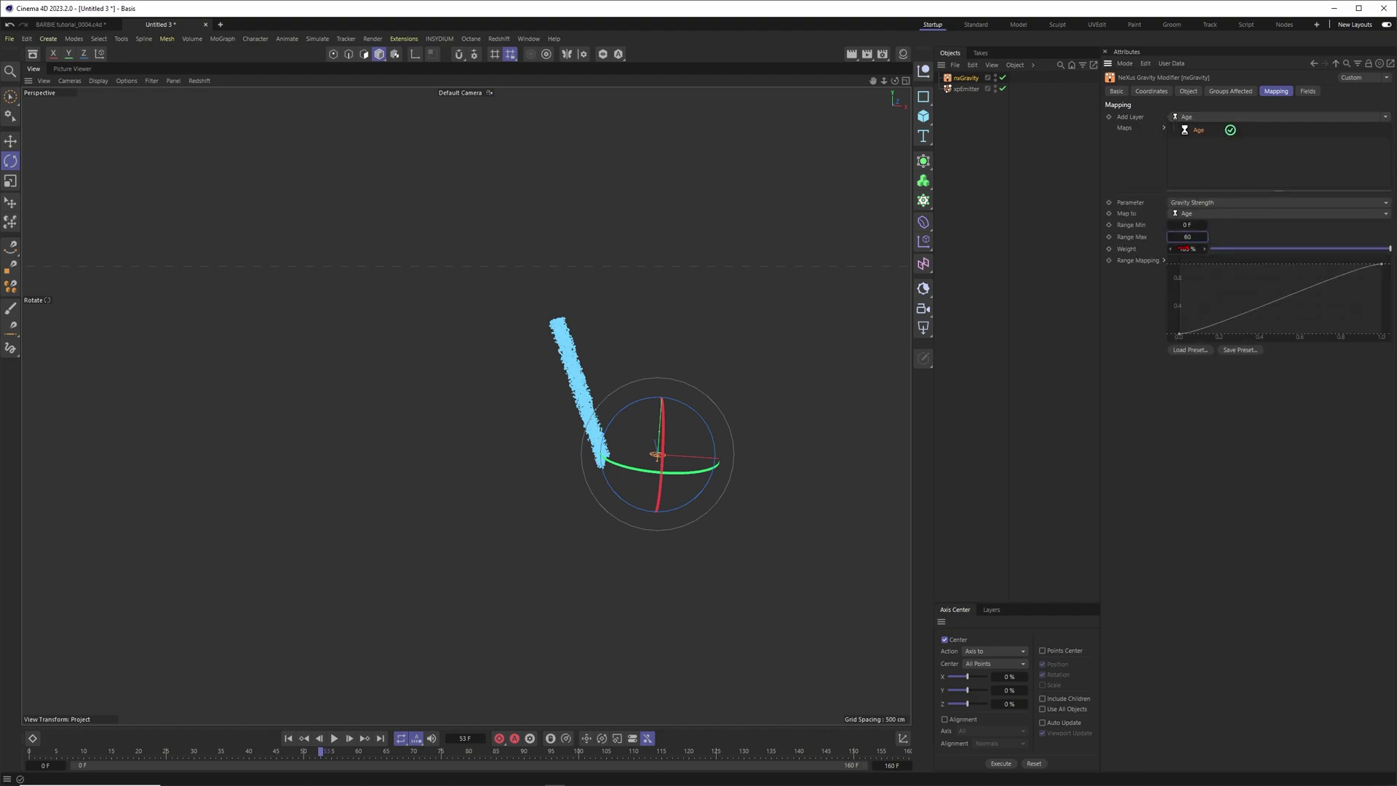
pyautogui.click(289, 738)
pyautogui.click(334, 739)
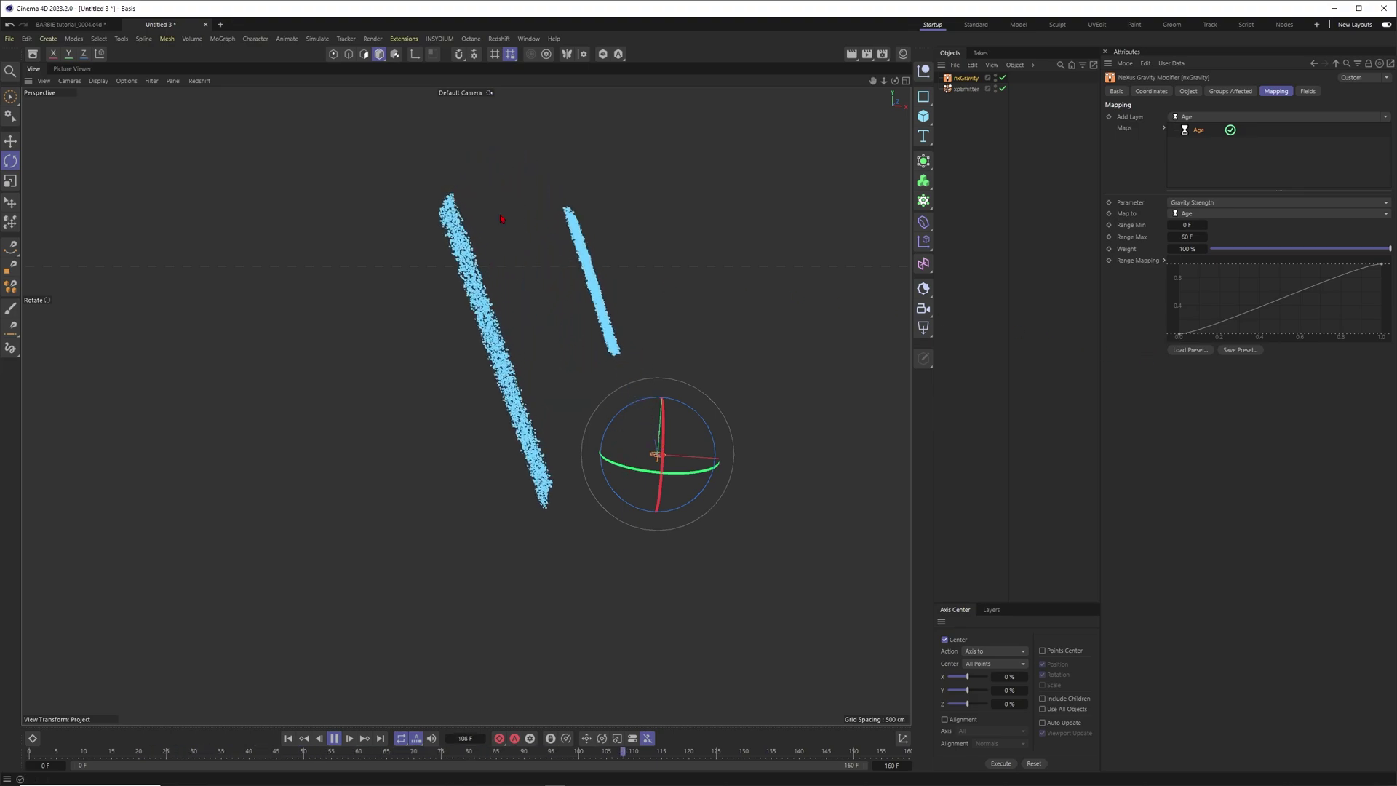
pyautogui.click(334, 738)
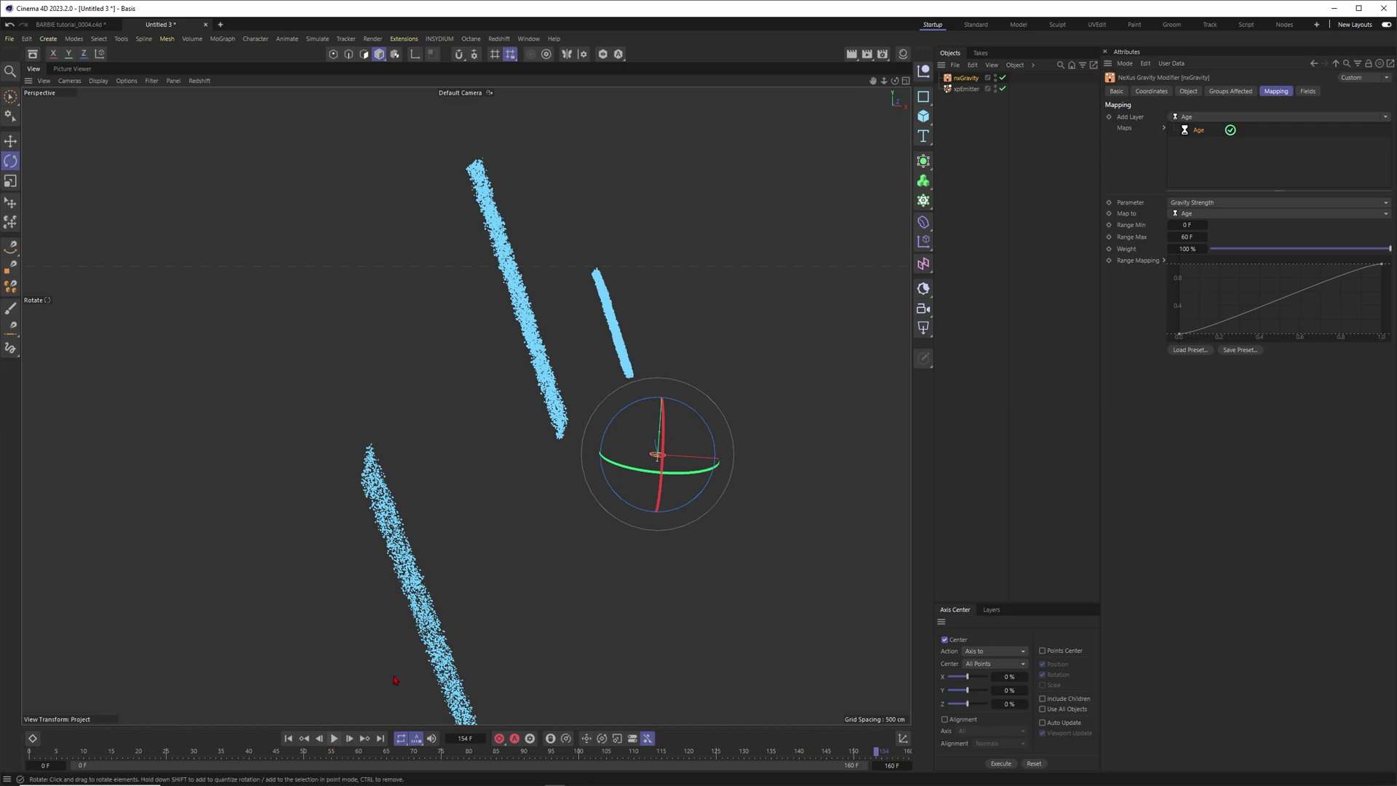
# Add an nxDrag modifier alongside the gravity, and replay the simulation to check how it slows the particles.
pyautogui.click(979, 167)
pyautogui.click(438, 39)
pyautogui.moveTo(465, 74)
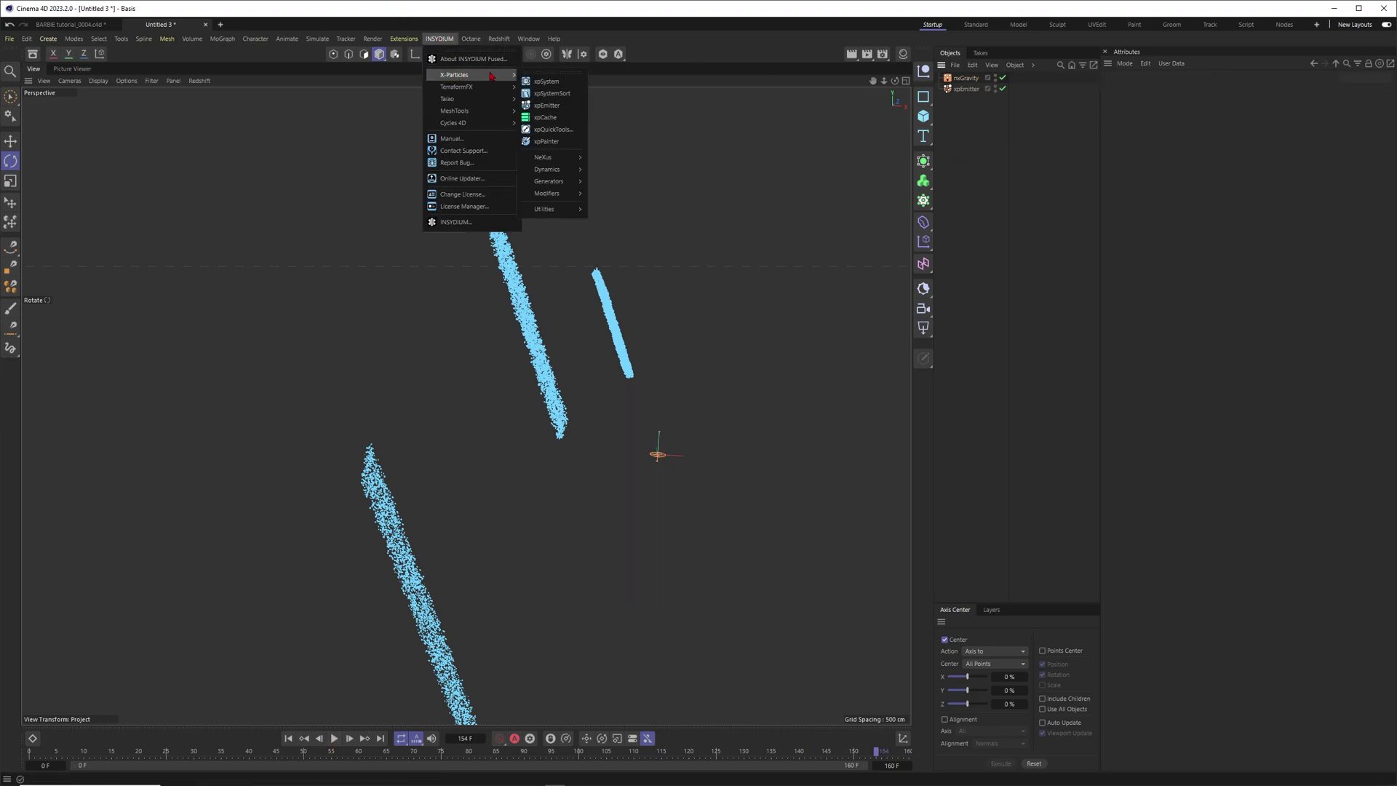
pyautogui.moveTo(550, 158)
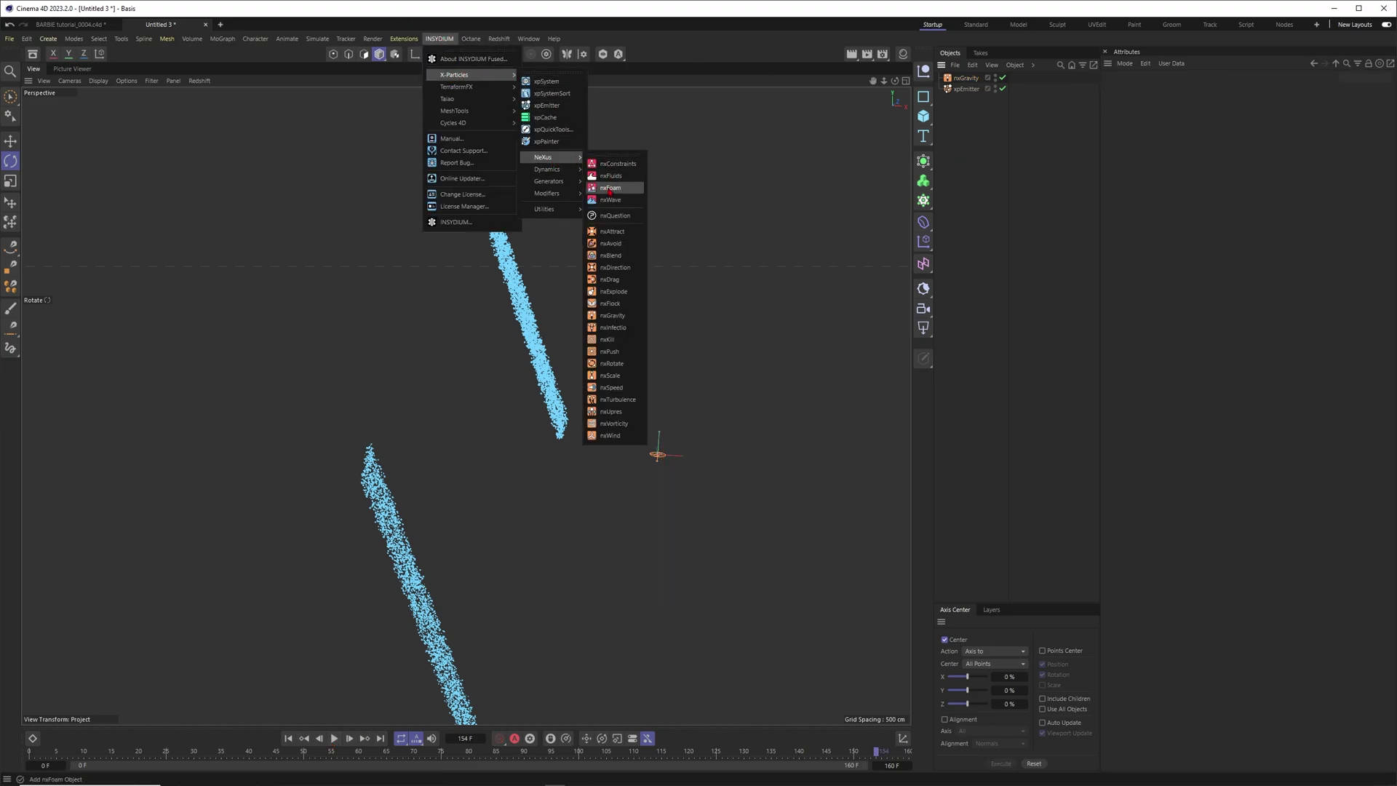
pyautogui.click(609, 281)
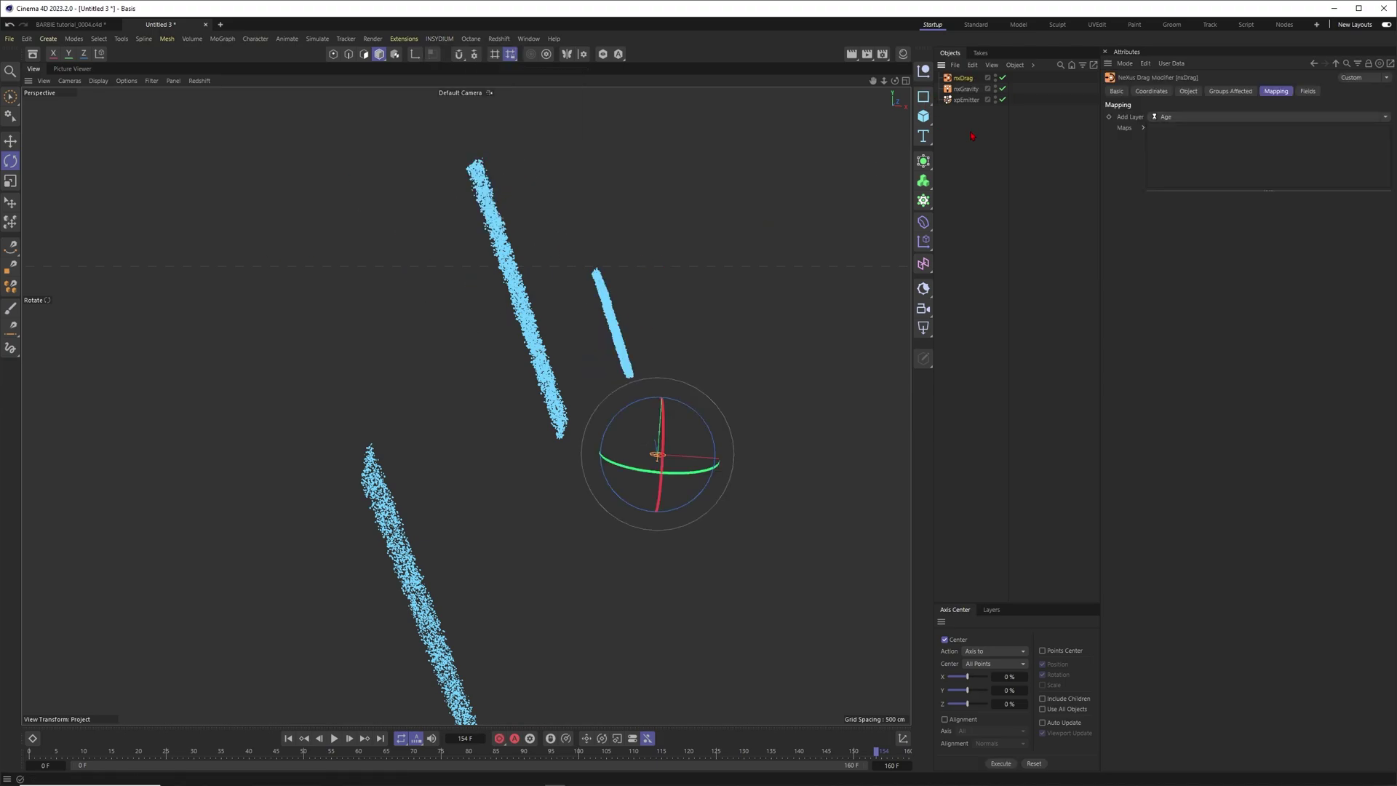
pyautogui.click(304, 739)
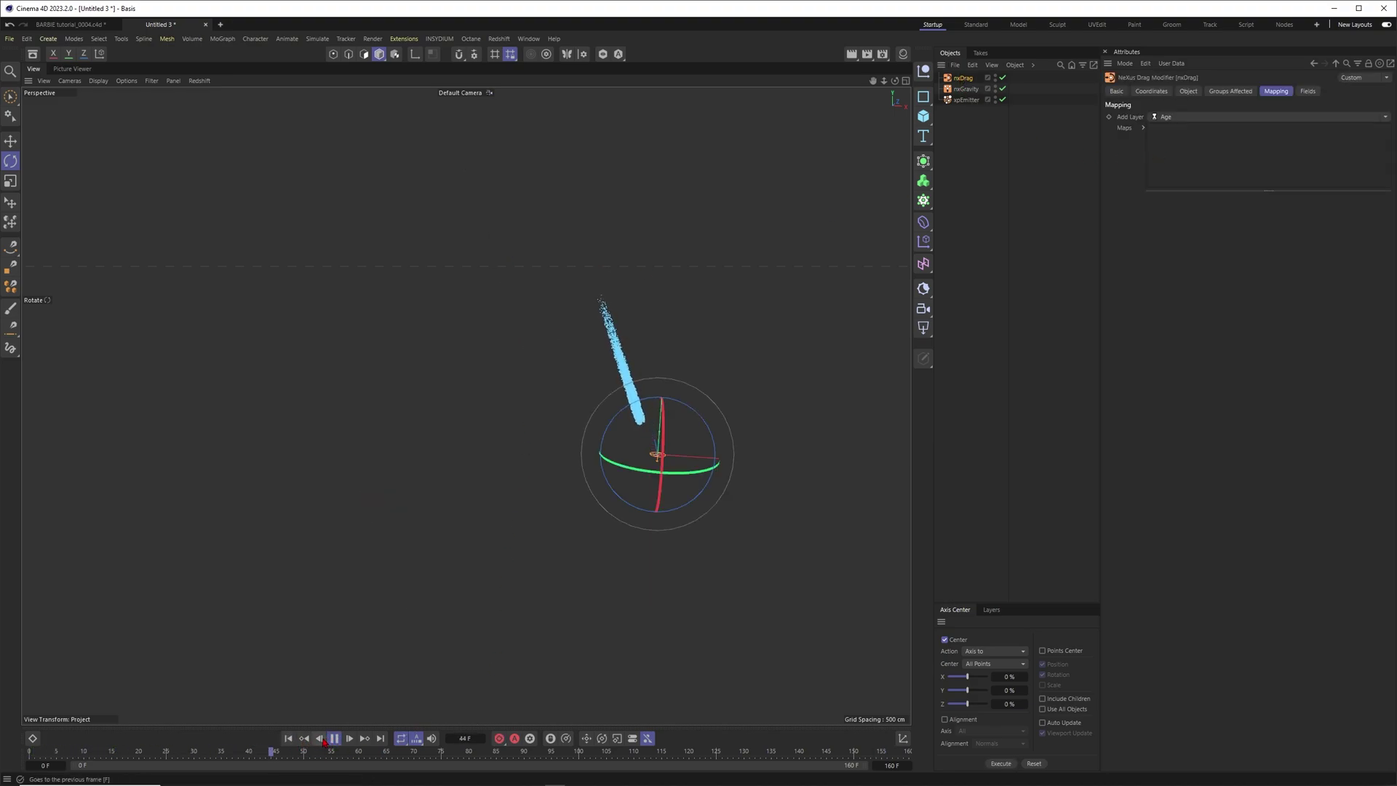
pyautogui.click(333, 738)
pyautogui.moveTo(684, 473); pyautogui.dragTo(599, 381)
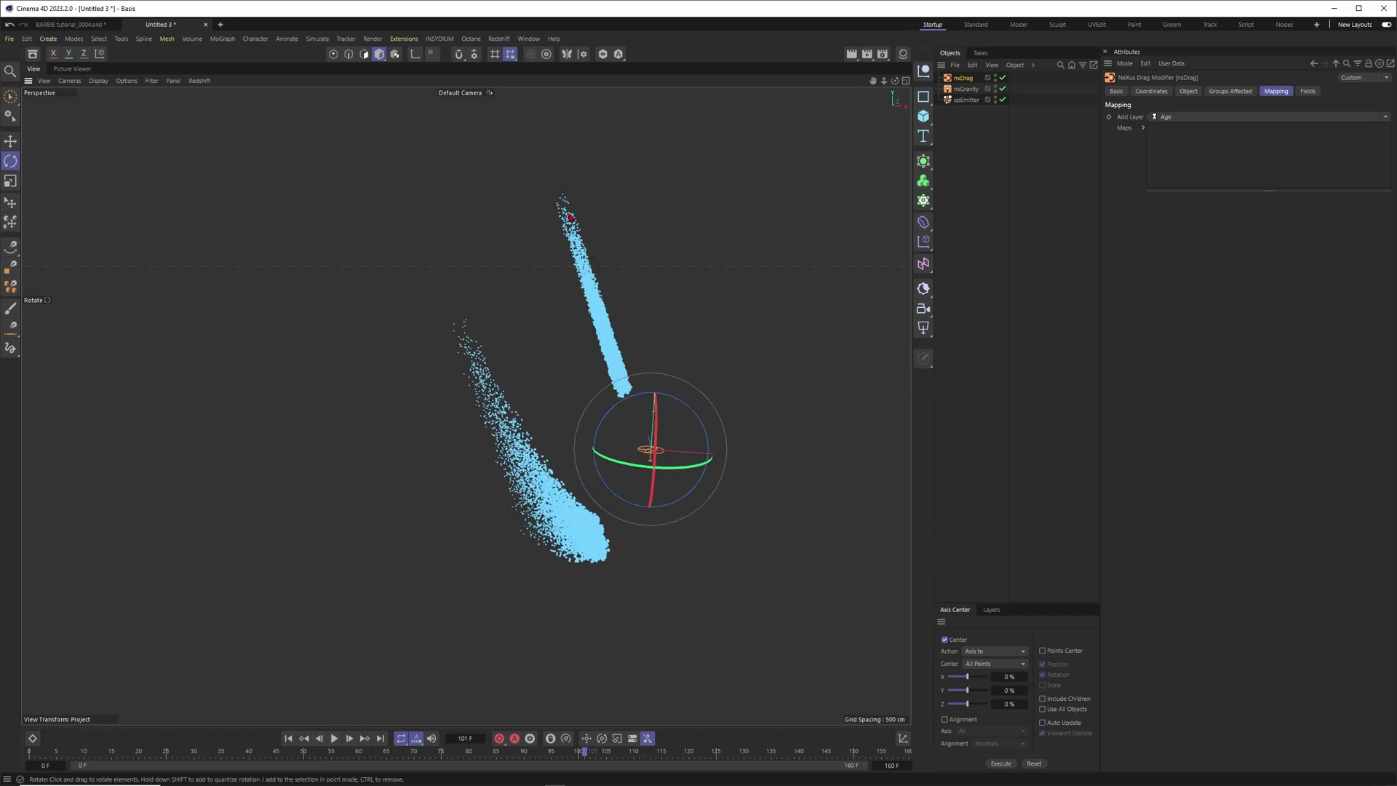
pyautogui.moveTo(614, 394)
pyautogui.keyDown('alt'); pyautogui.mouseDown(button='right')
pyautogui.moveTo(728, 365)
pyautogui.moveTo(624, 396)
pyautogui.mouseUp(button='right'); pyautogui.keyUp('alt')
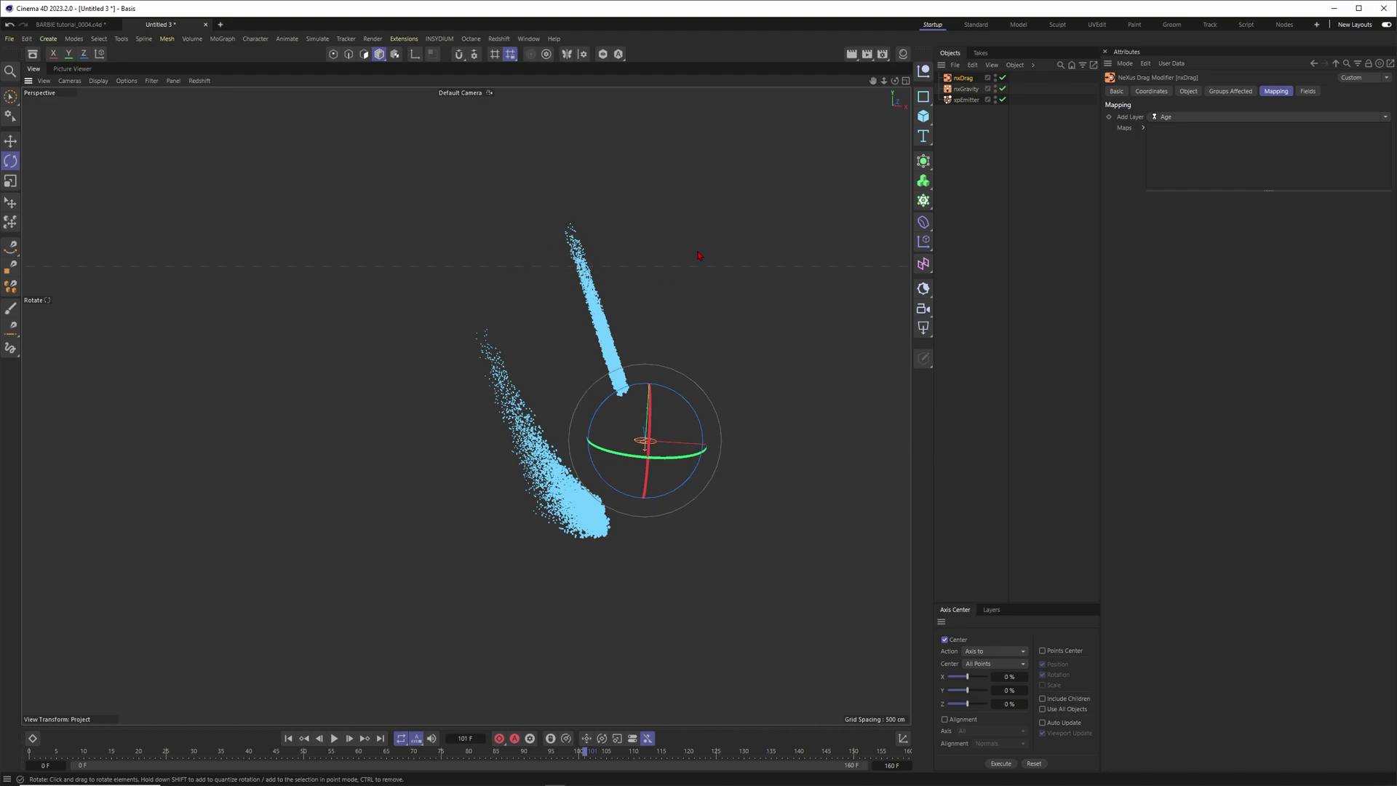
# Map the drag modifier's density value to particle age and replay the simulation.
pyautogui.click(1185, 91)
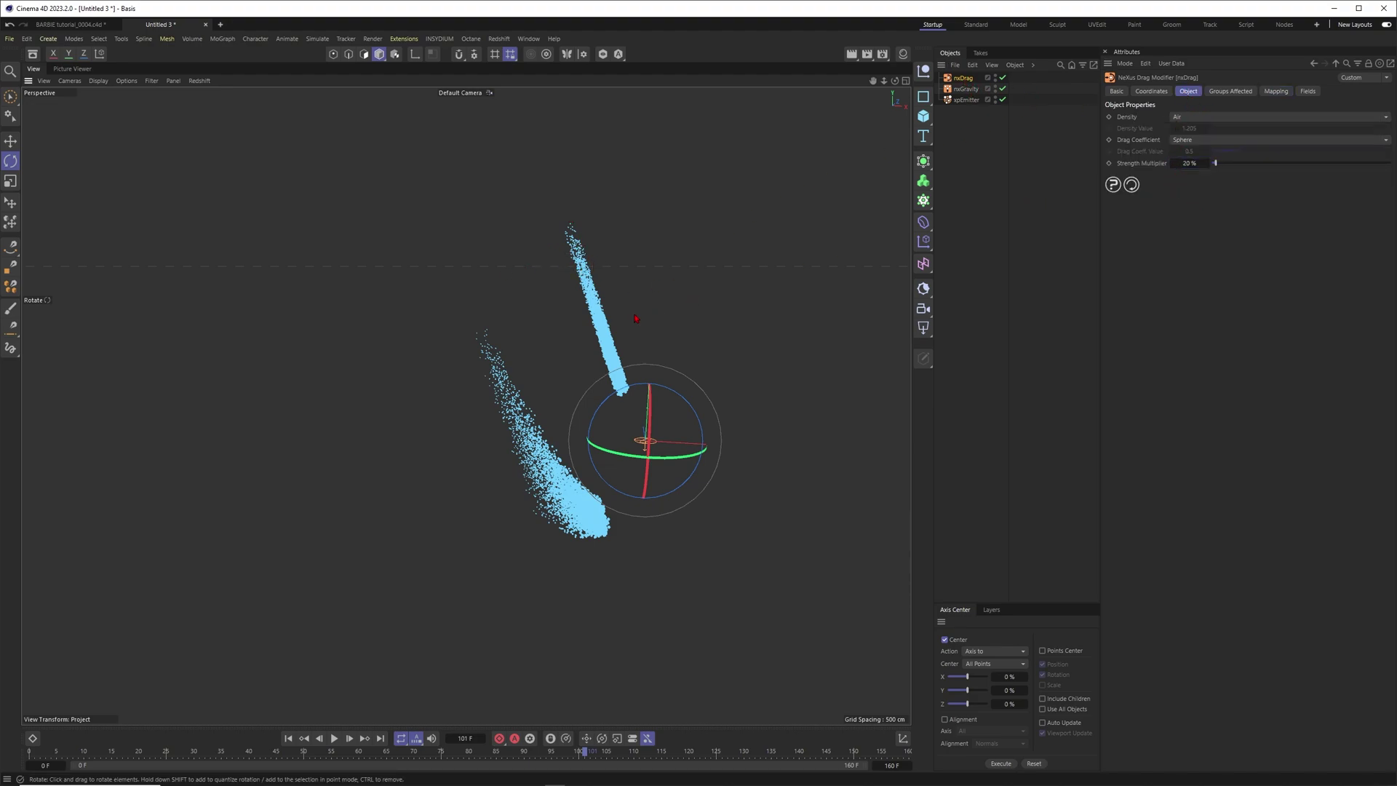
pyautogui.click(1275, 91)
pyautogui.click(1179, 118)
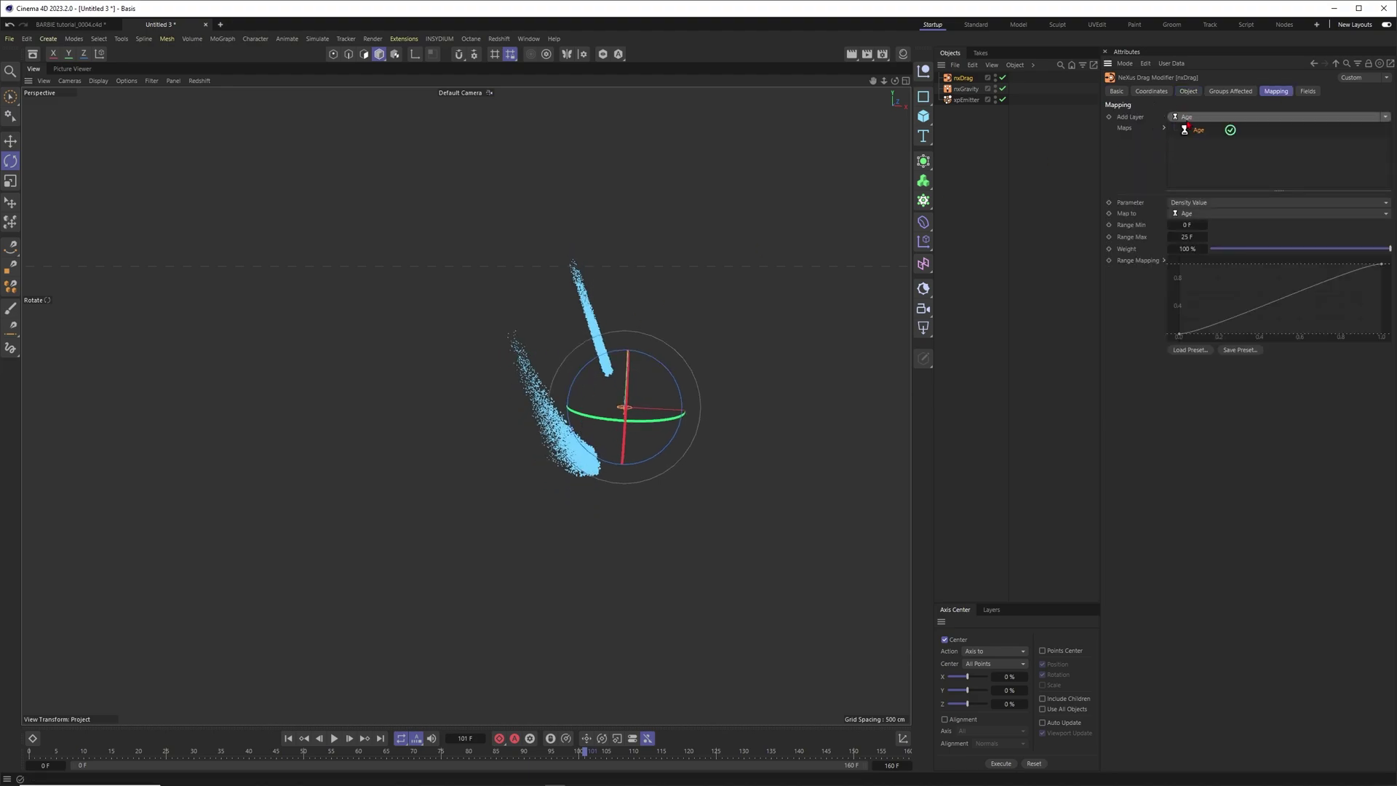
pyautogui.click(335, 739)
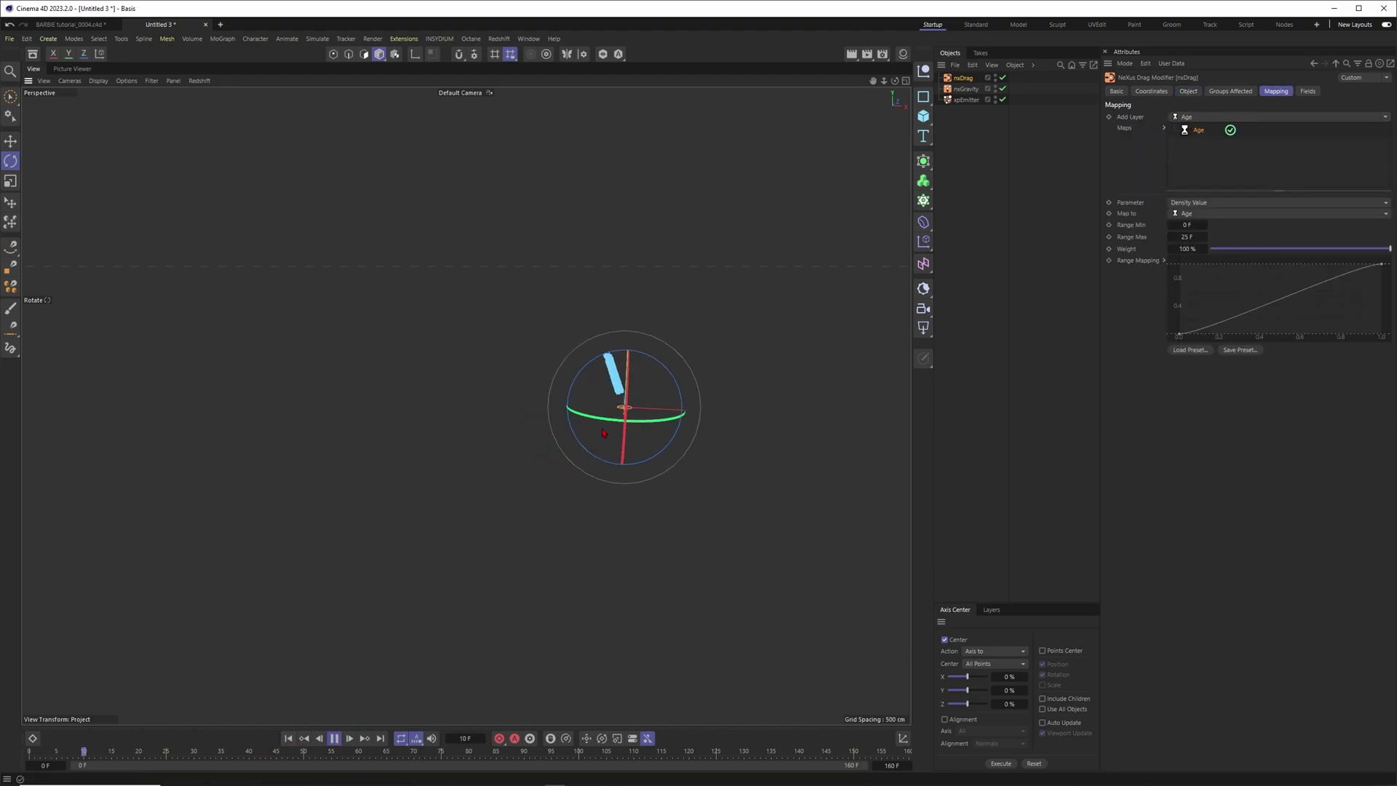
# Set the emitter's particle speed to 3000 cm and its speed variation to 1000 cm.
pyautogui.click(966, 100)
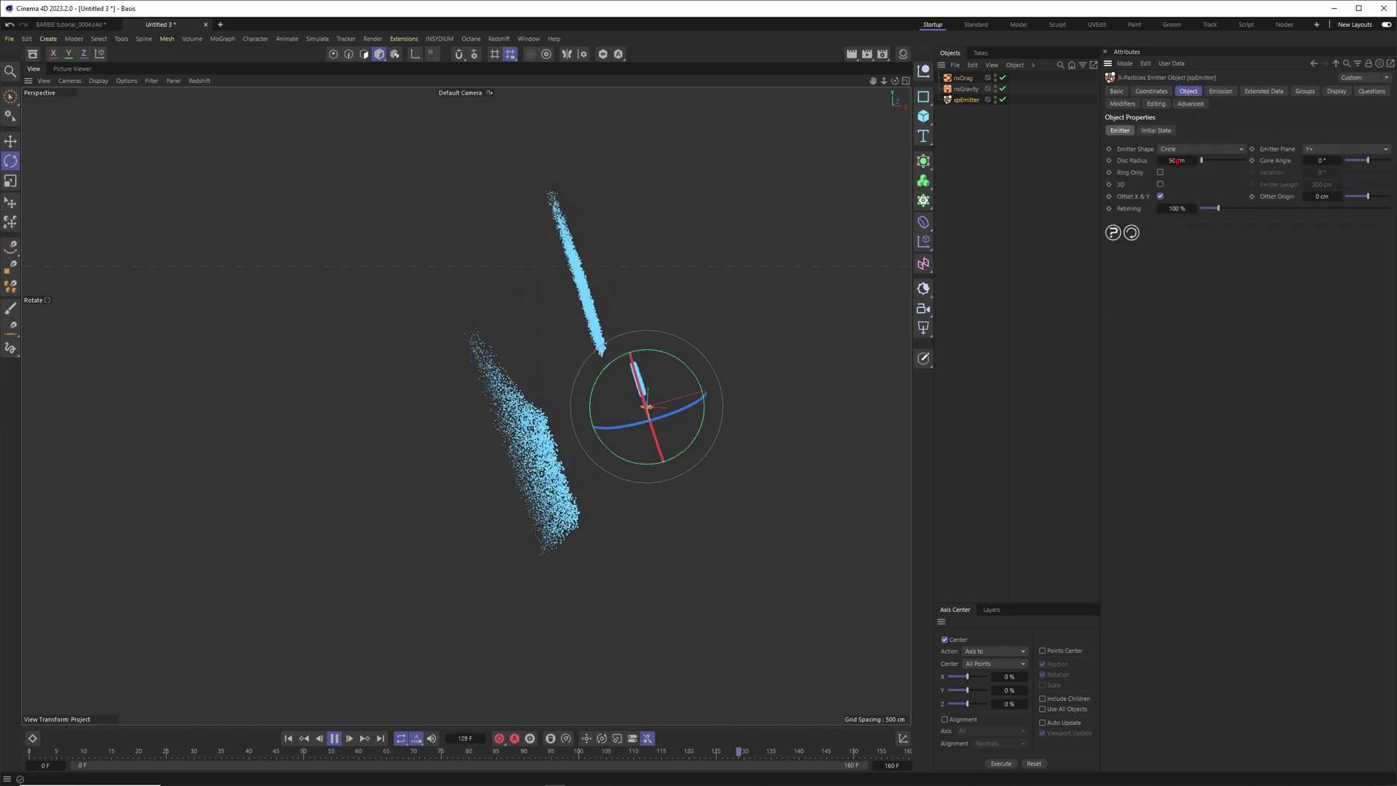
pyautogui.click(1220, 91)
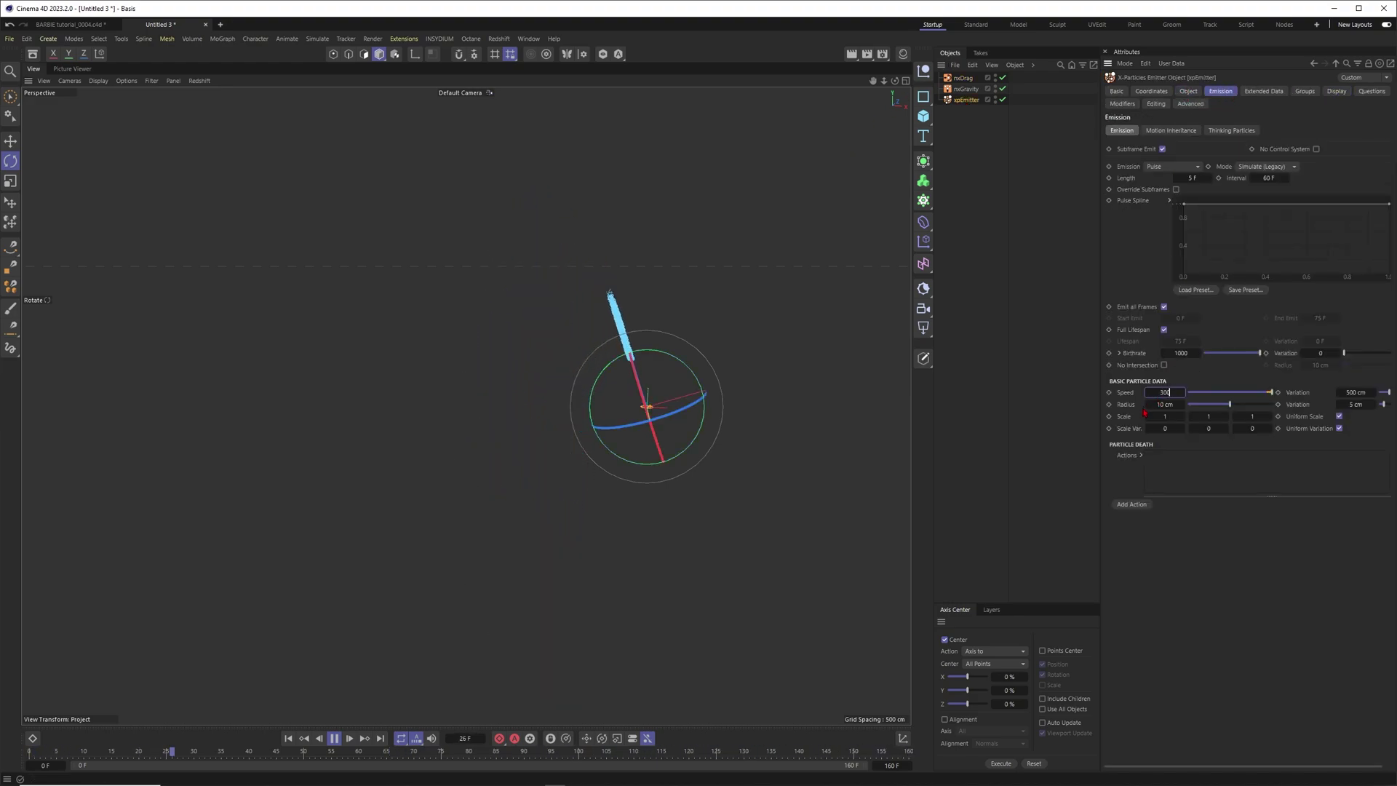
pyautogui.doubleClick(1356, 393)
pyautogui.write('1000')
pyautogui.press('Return')
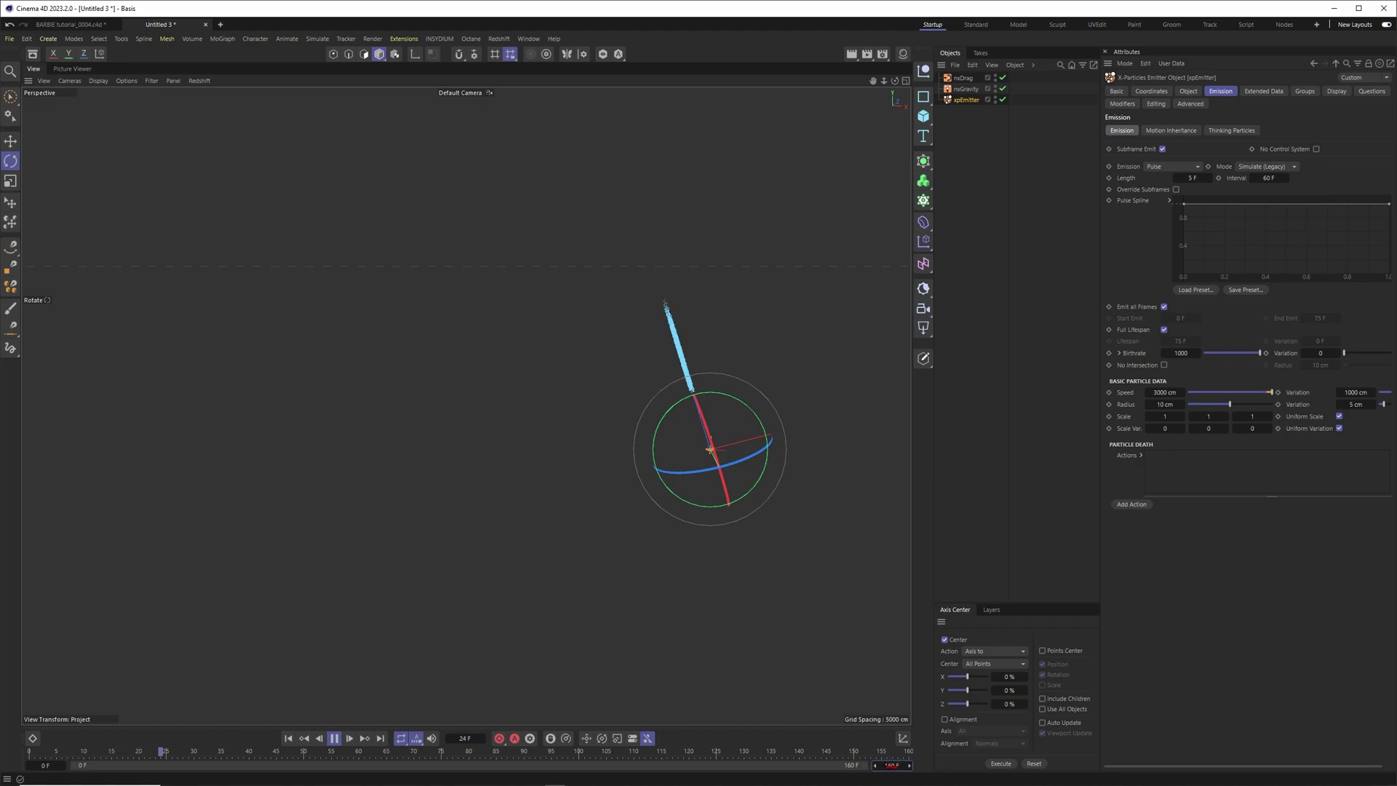
# Extend the project end to 250 F, limit the emission to frames 0 to 121, and play a short preview.
pyautogui.write('250')
pyautogui.press('Return')
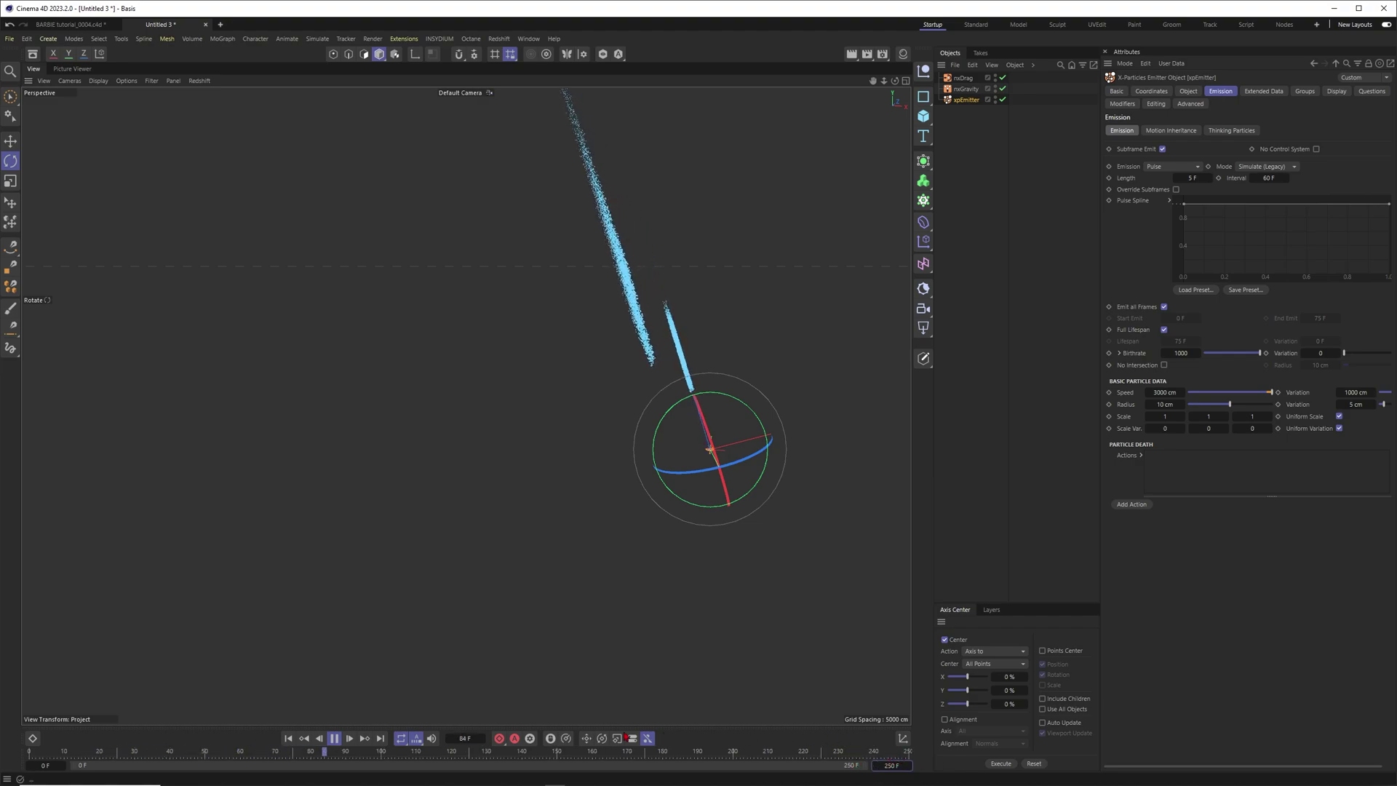
pyautogui.click(334, 737)
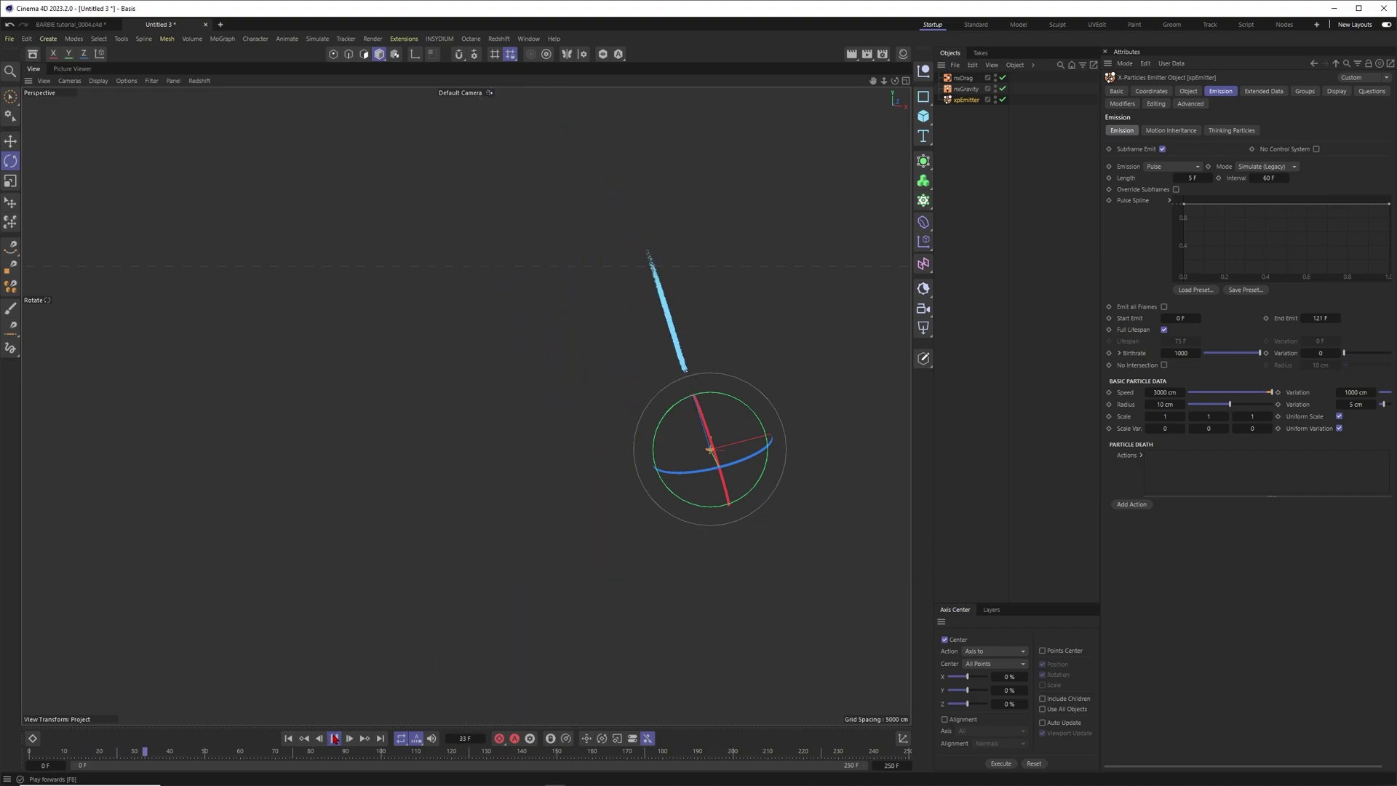
pyautogui.click(335, 739)
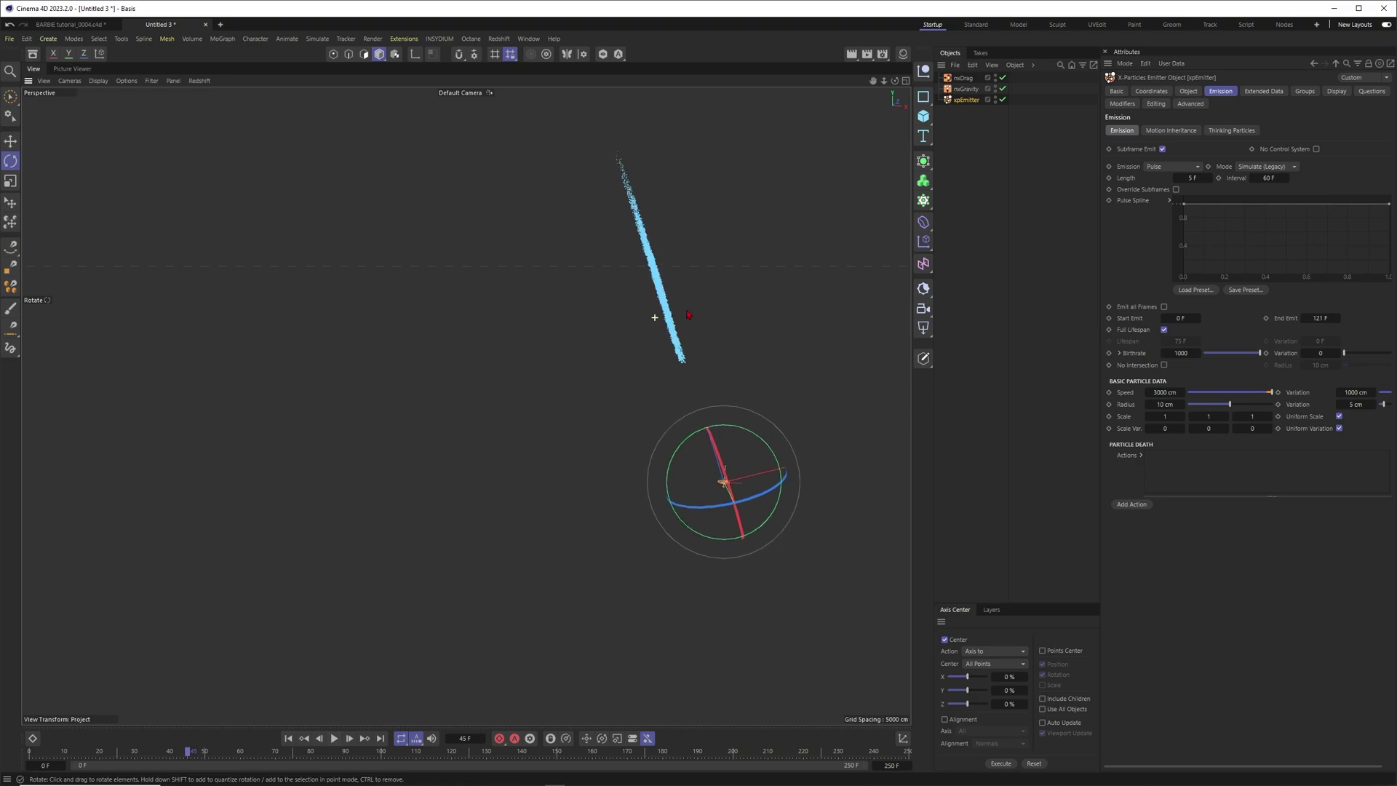
# Add an nxTurbulence modifier with a strength of 50.
pyautogui.click(986, 158)
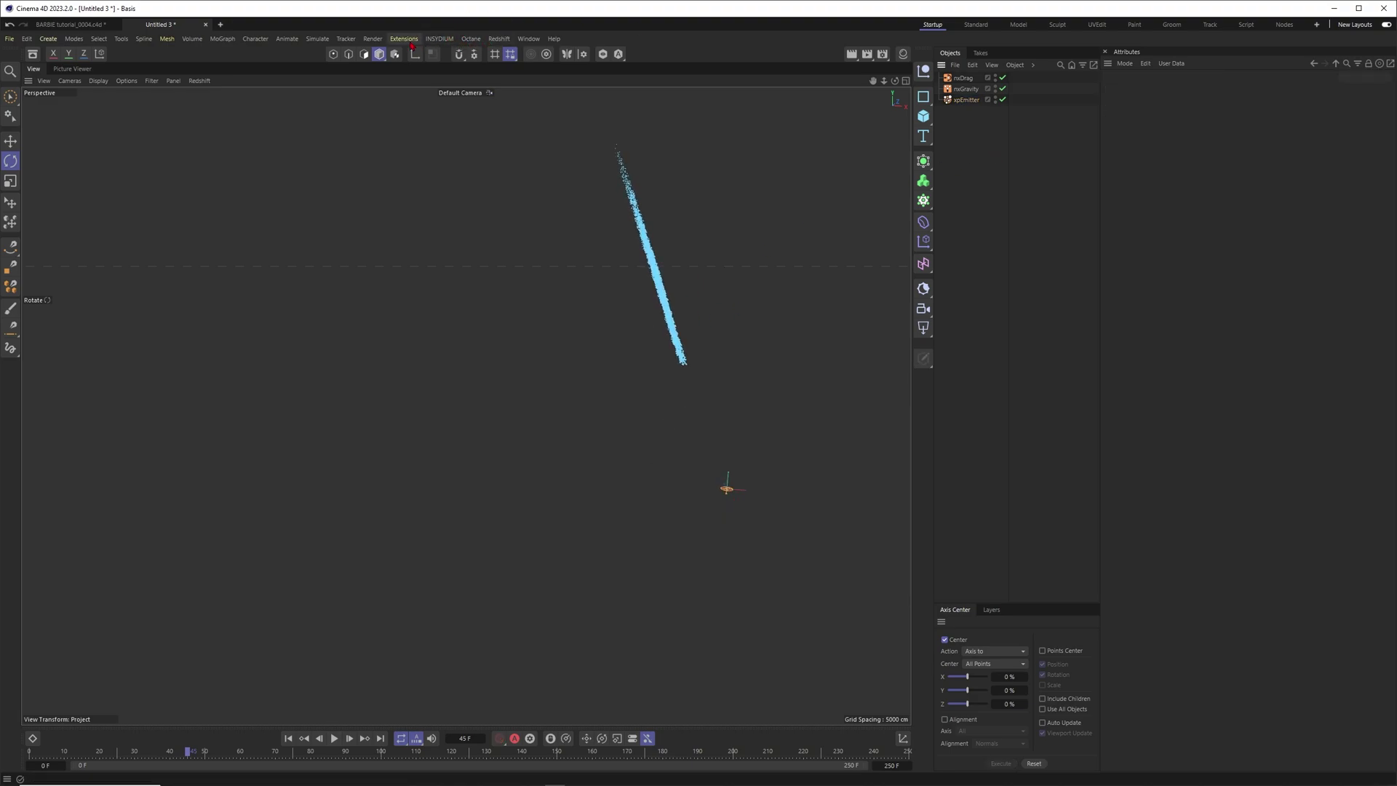
pyautogui.click(439, 38)
pyautogui.moveTo(473, 77)
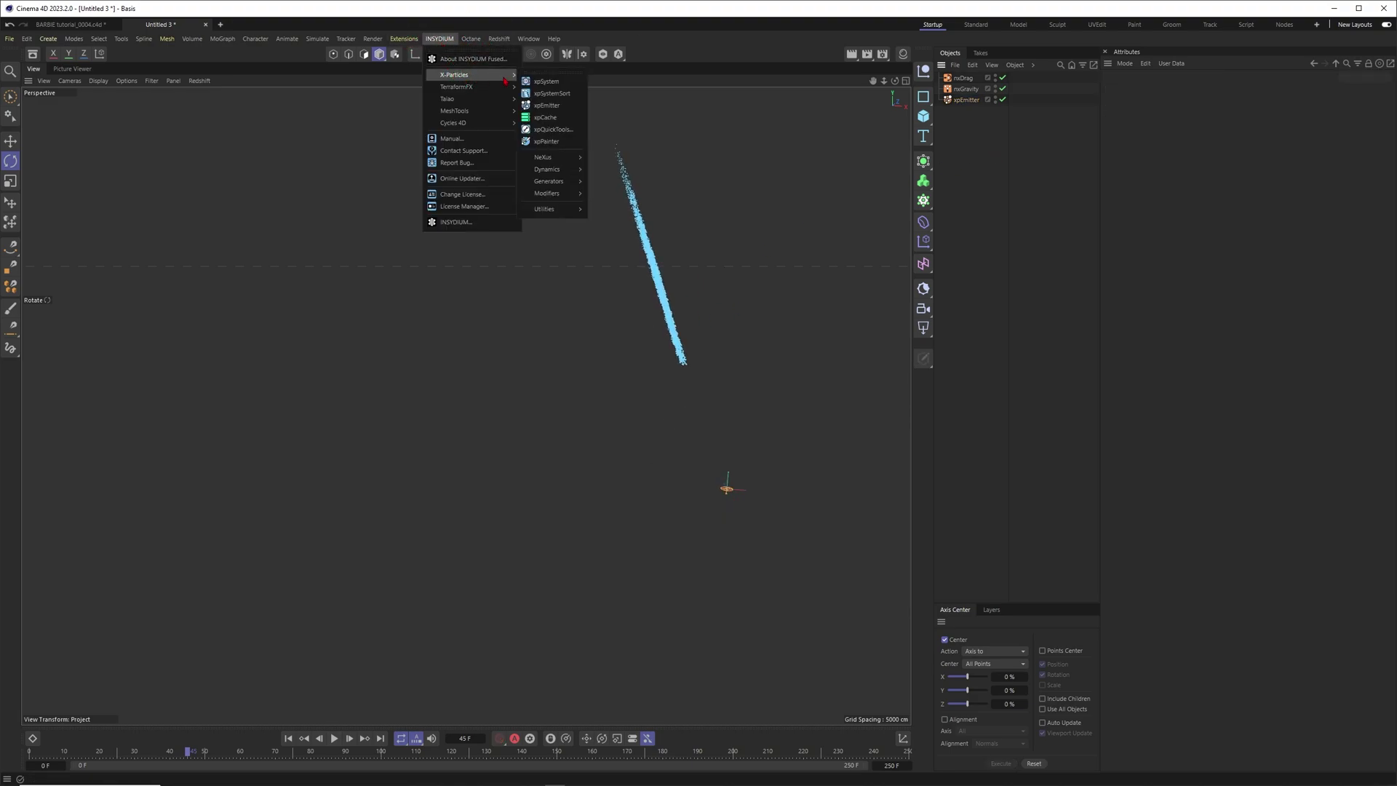
pyautogui.moveTo(560, 161)
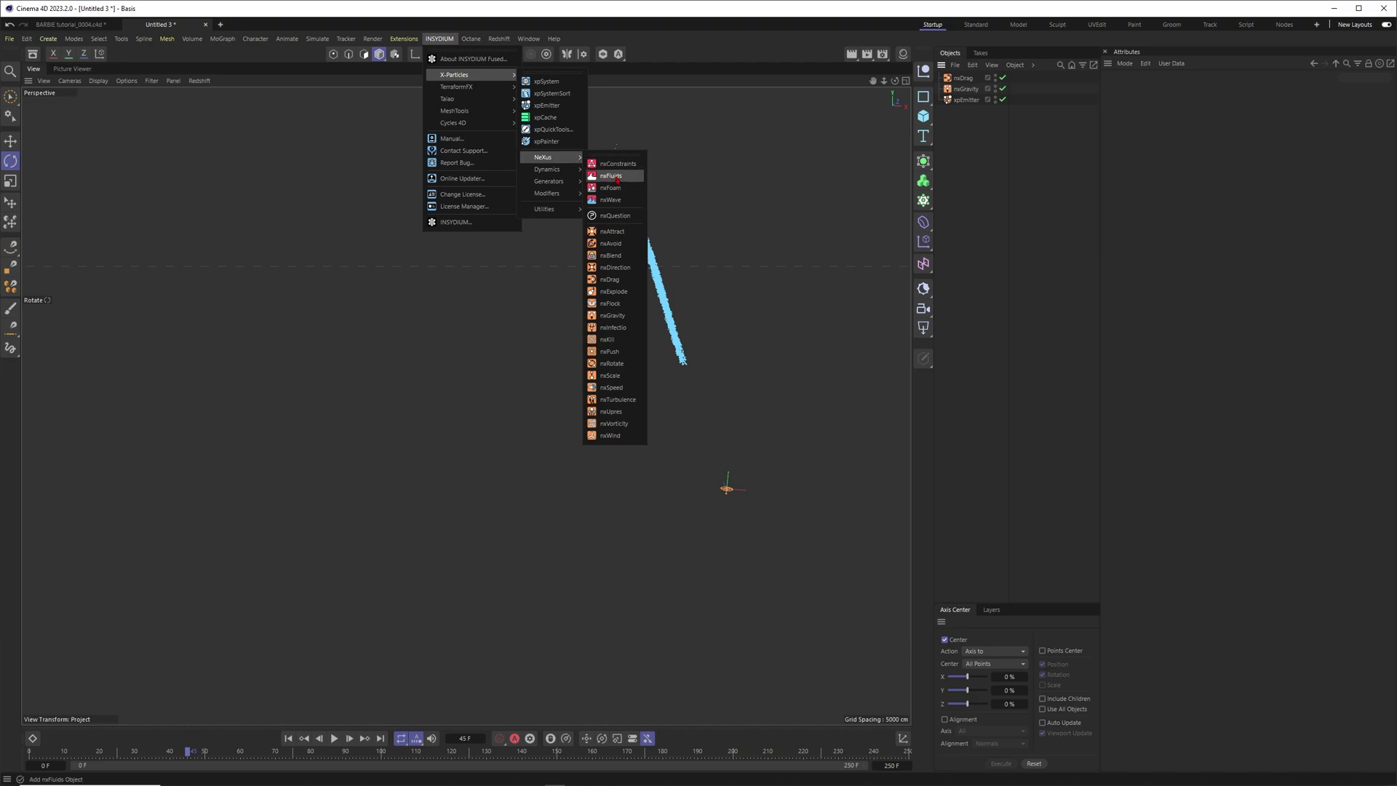
pyautogui.click(617, 399)
pyautogui.click(1188, 92)
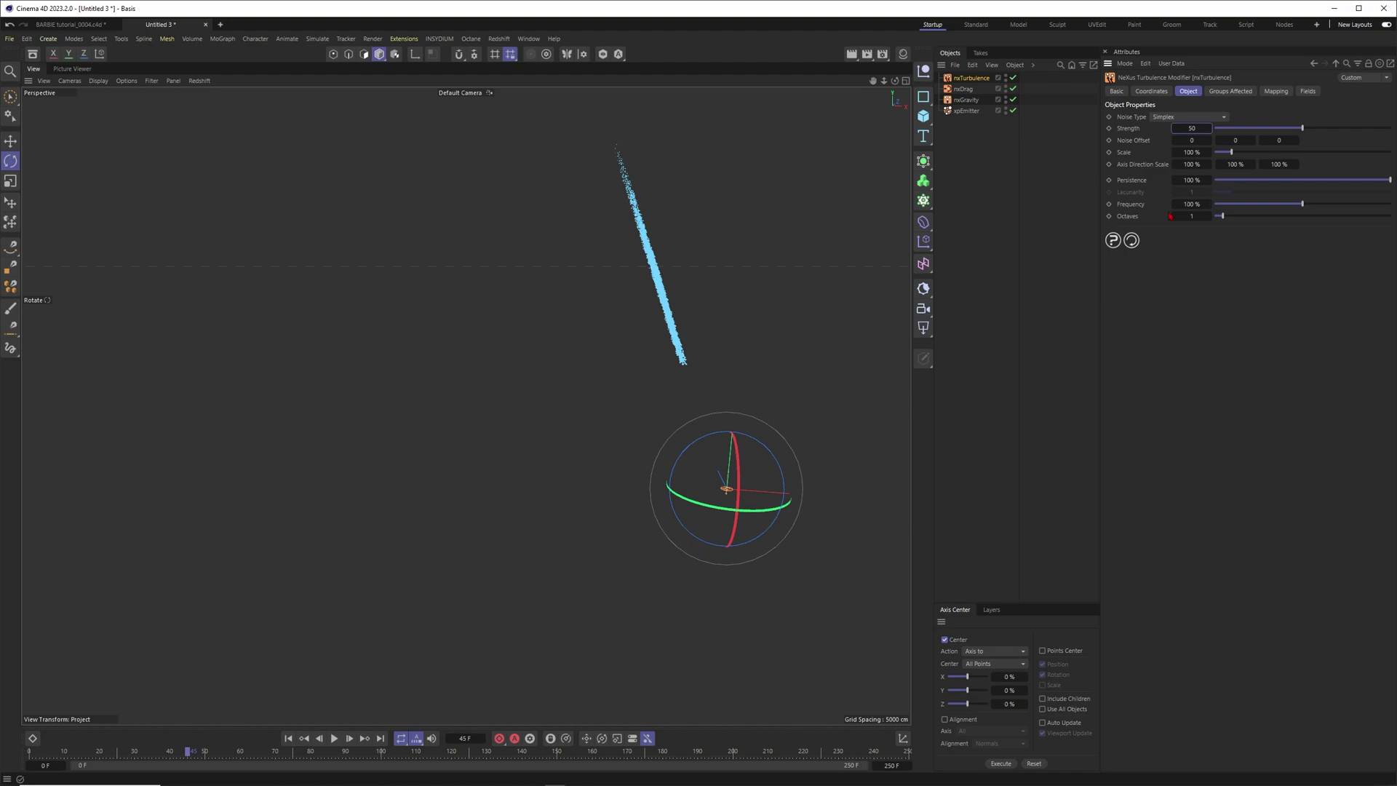
# Replay the simulation and stop it partway to examine the turbulence's effect on the particle streams.
pyautogui.click(304, 738)
pyautogui.click(334, 738)
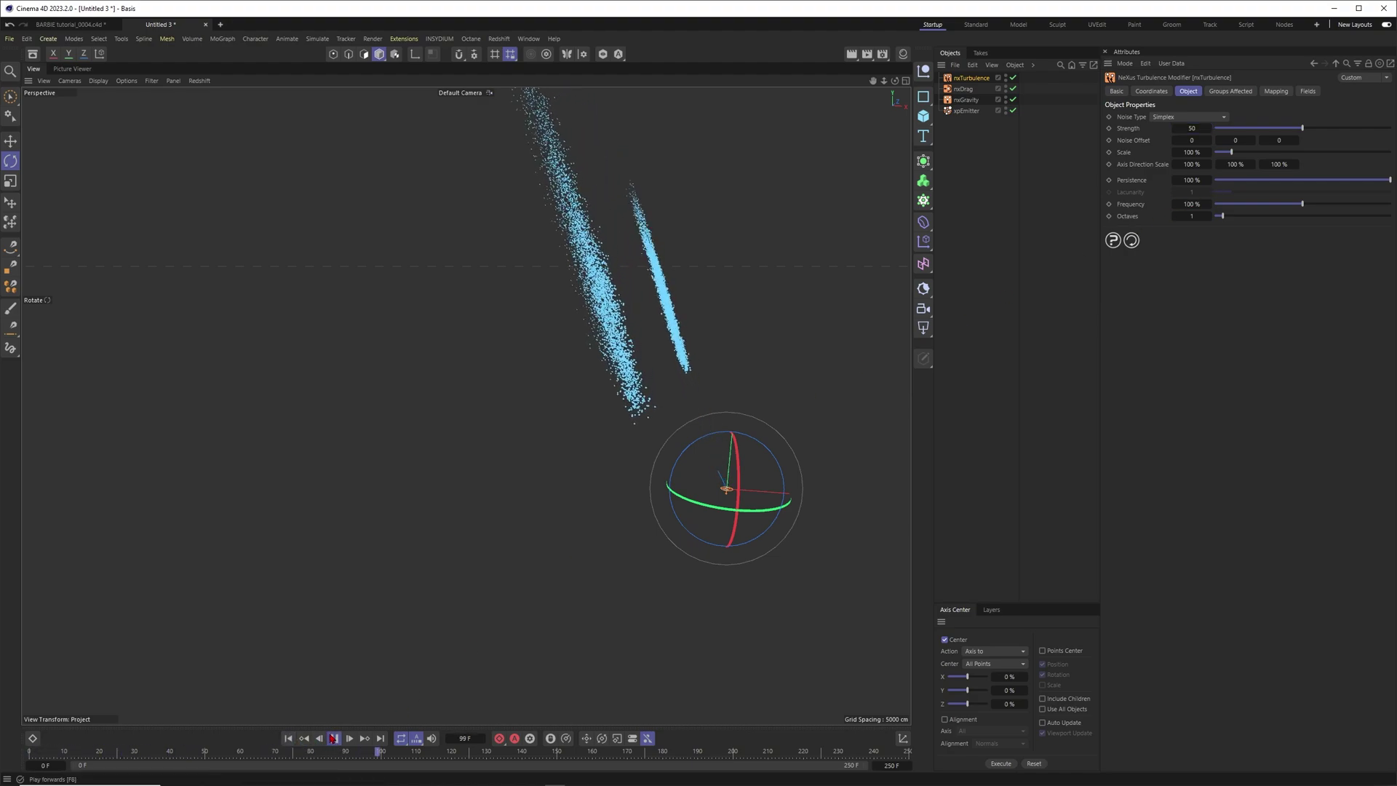
pyautogui.click(334, 739)
pyautogui.keyDown('alt'); pyautogui.moveTo(590, 313); pyautogui.dragTo(549, 173); pyautogui.keyUp('alt')
pyautogui.keyDown('alt'); pyautogui.moveTo(594, 248); pyautogui.dragTo(587, 251); pyautogui.keyUp('alt')
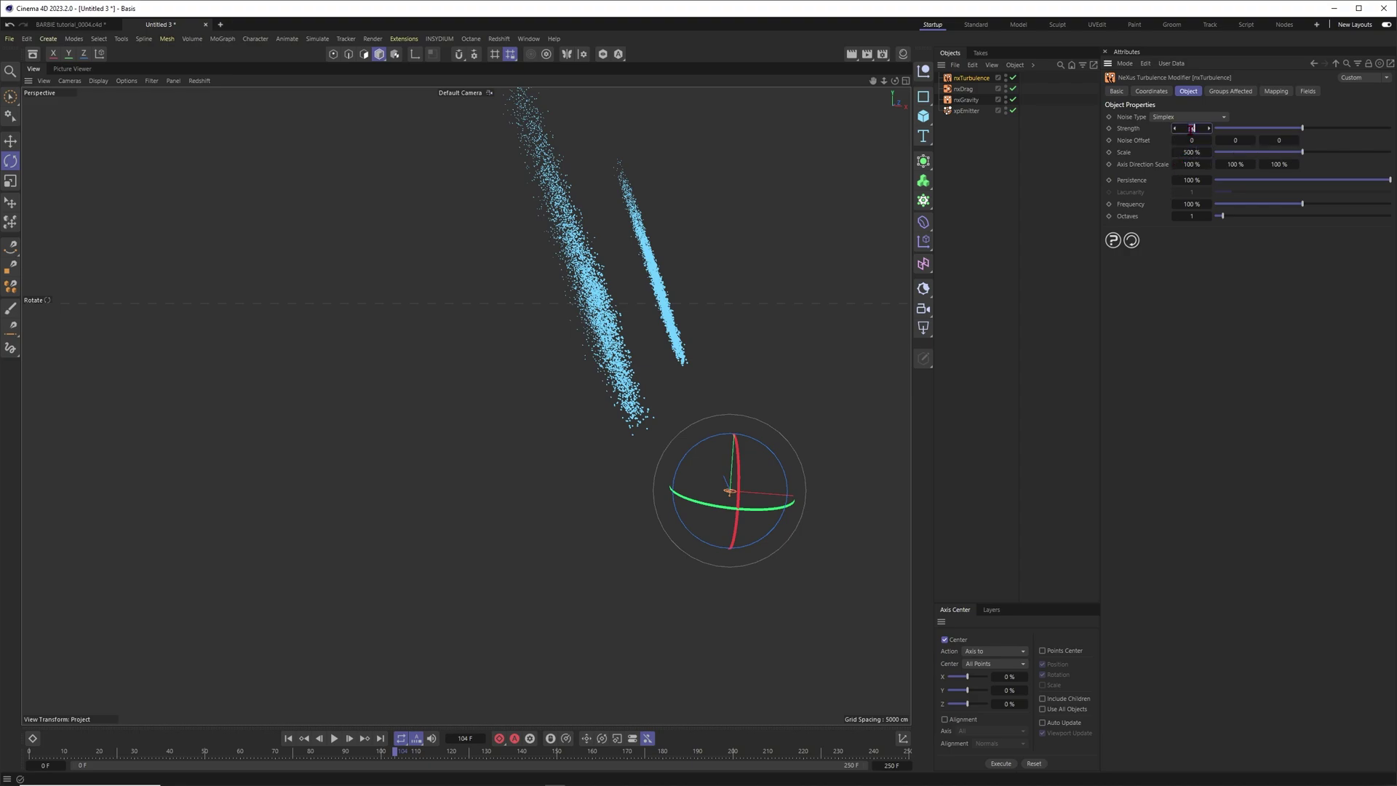
# Map the turbulence strength to particle age with a range maximum of 30 F, and replay the simulation from the first frame.
pyautogui.click(1275, 92)
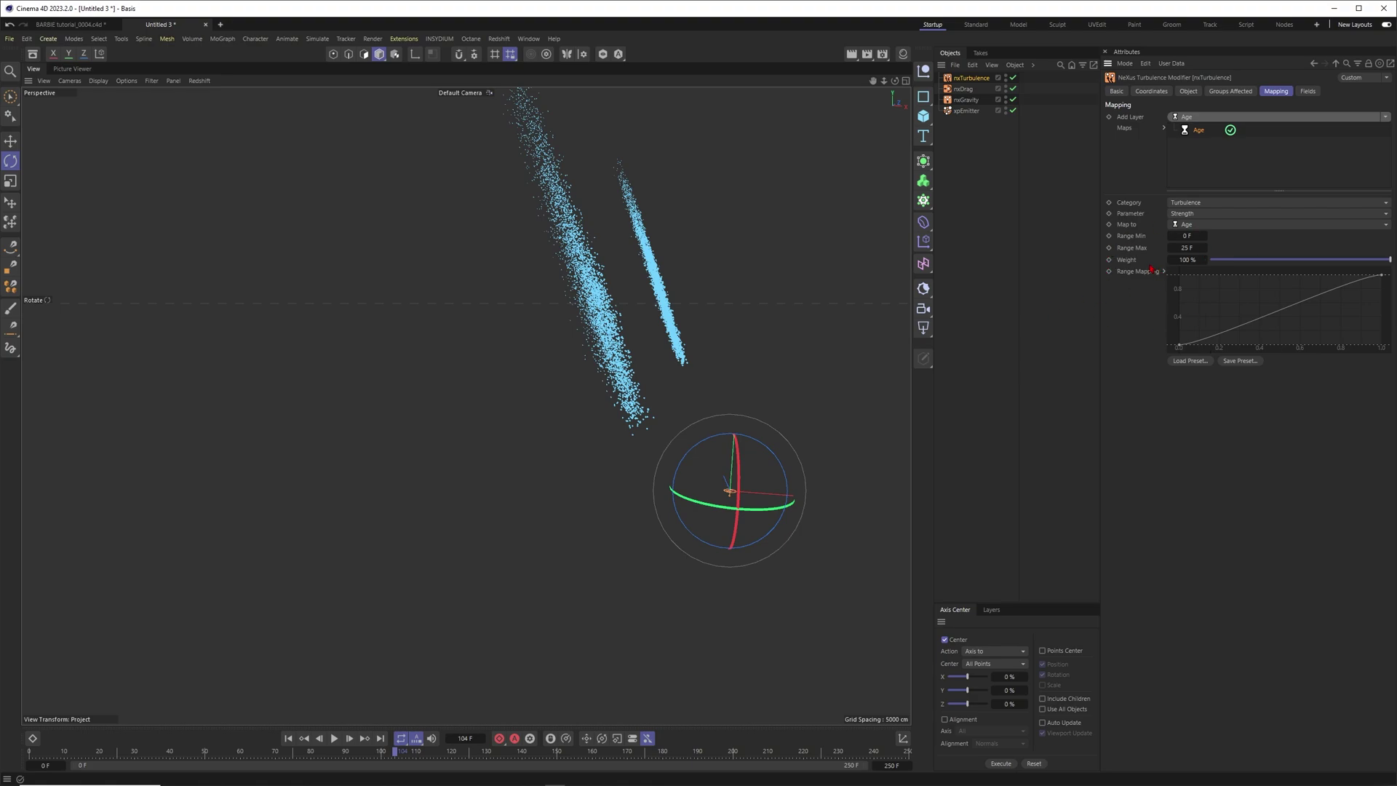
pyautogui.moveTo(1187, 248); pyautogui.dragTo(1187, 231)
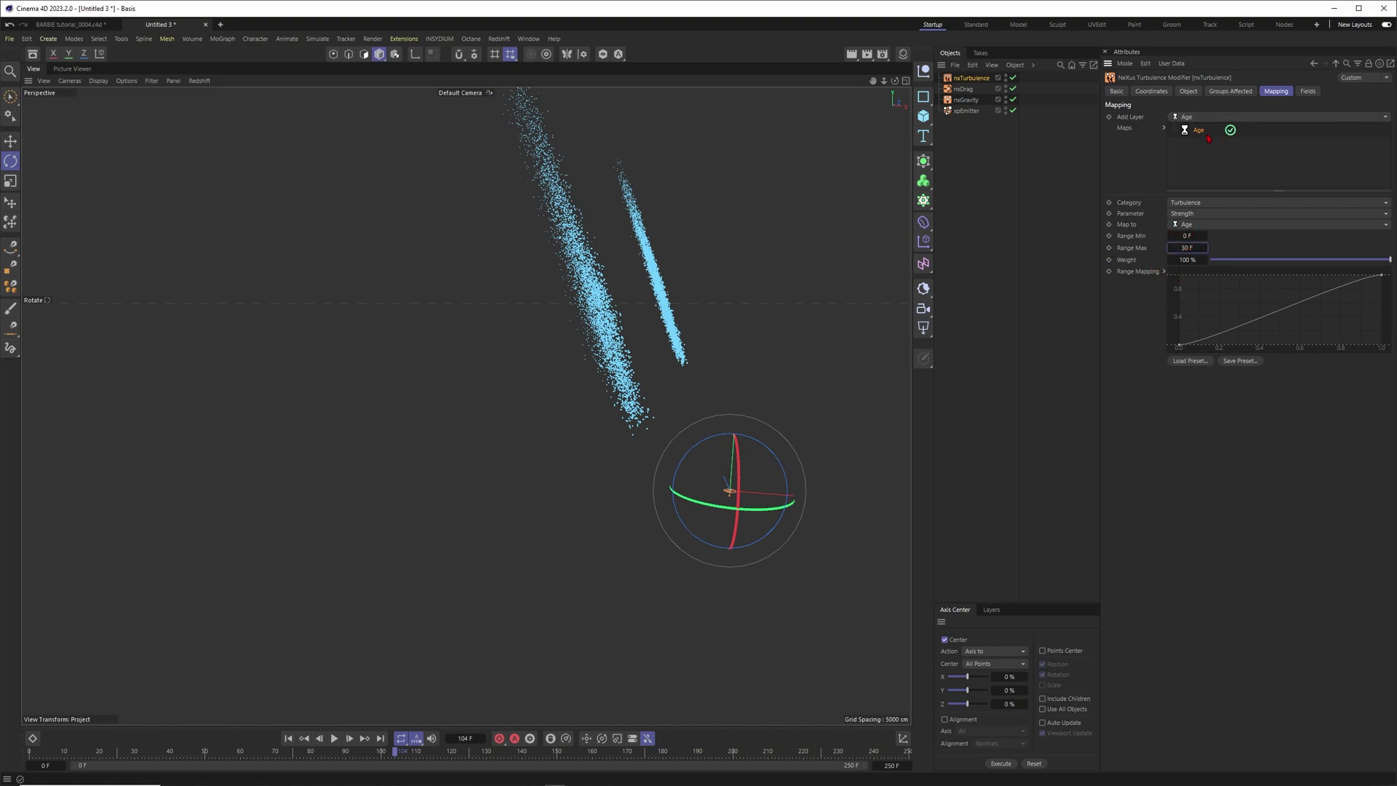
pyautogui.click(290, 738)
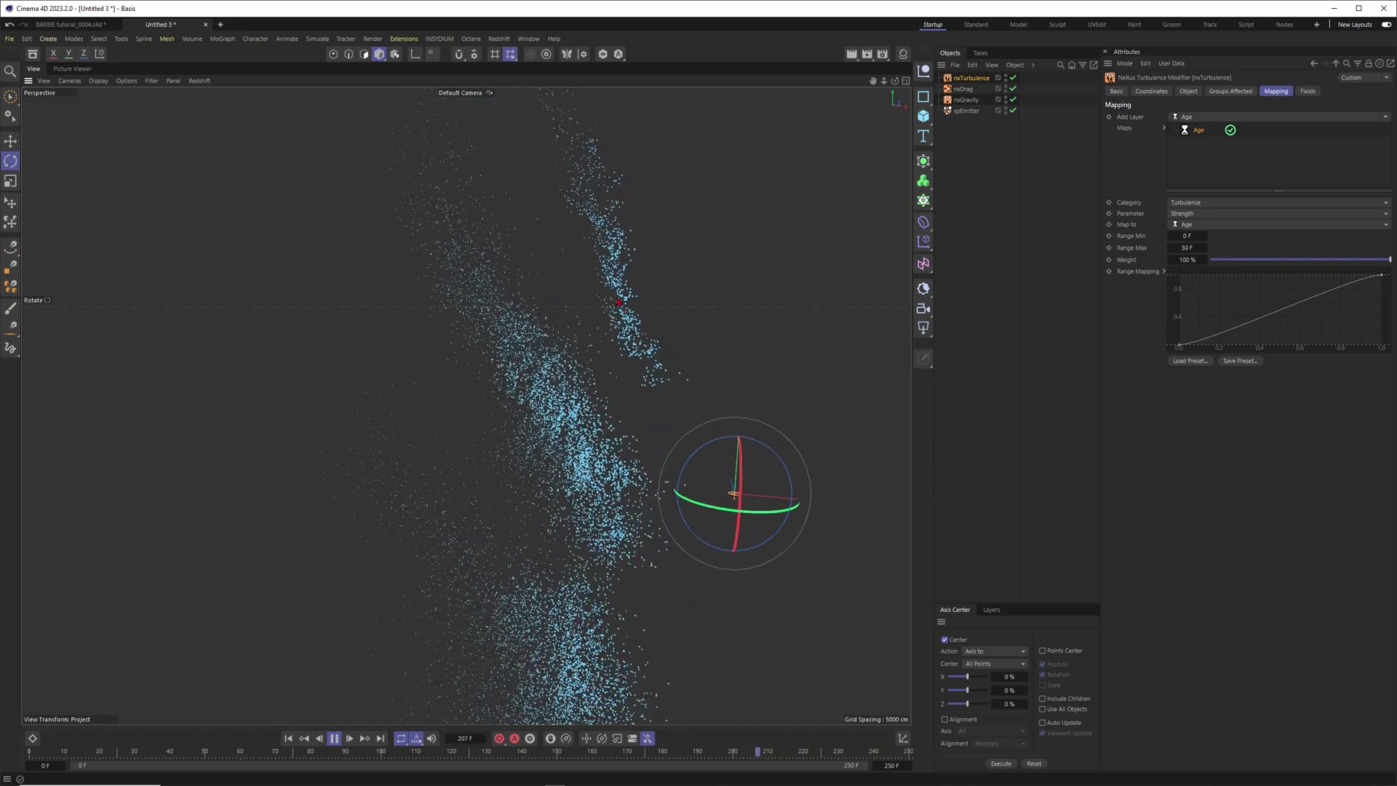
# Replay the simulation from the first frame, stop it partway to examine the age-mapped turbulence, and deselect the modifier.
pyautogui.click(288, 738)
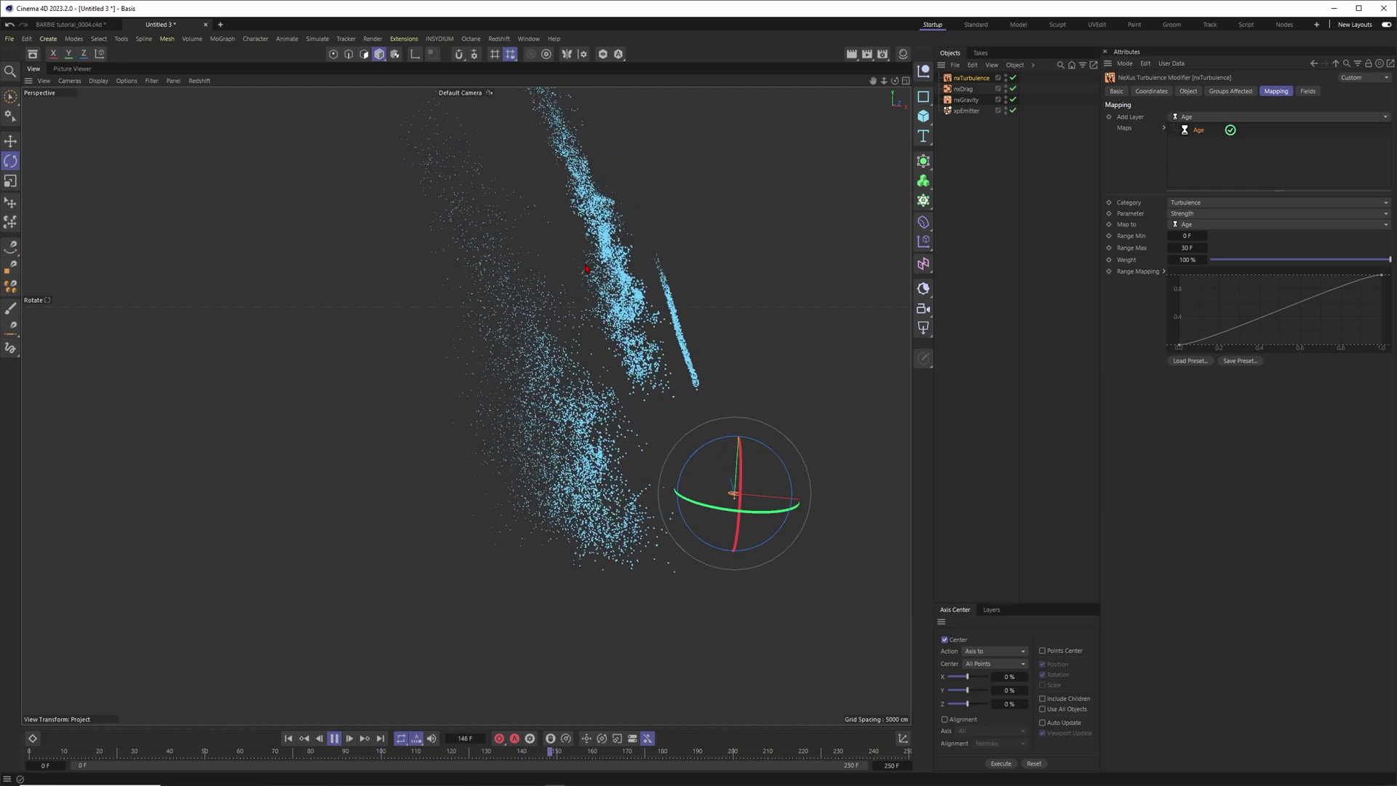
pyautogui.click(334, 739)
pyautogui.click(978, 164)
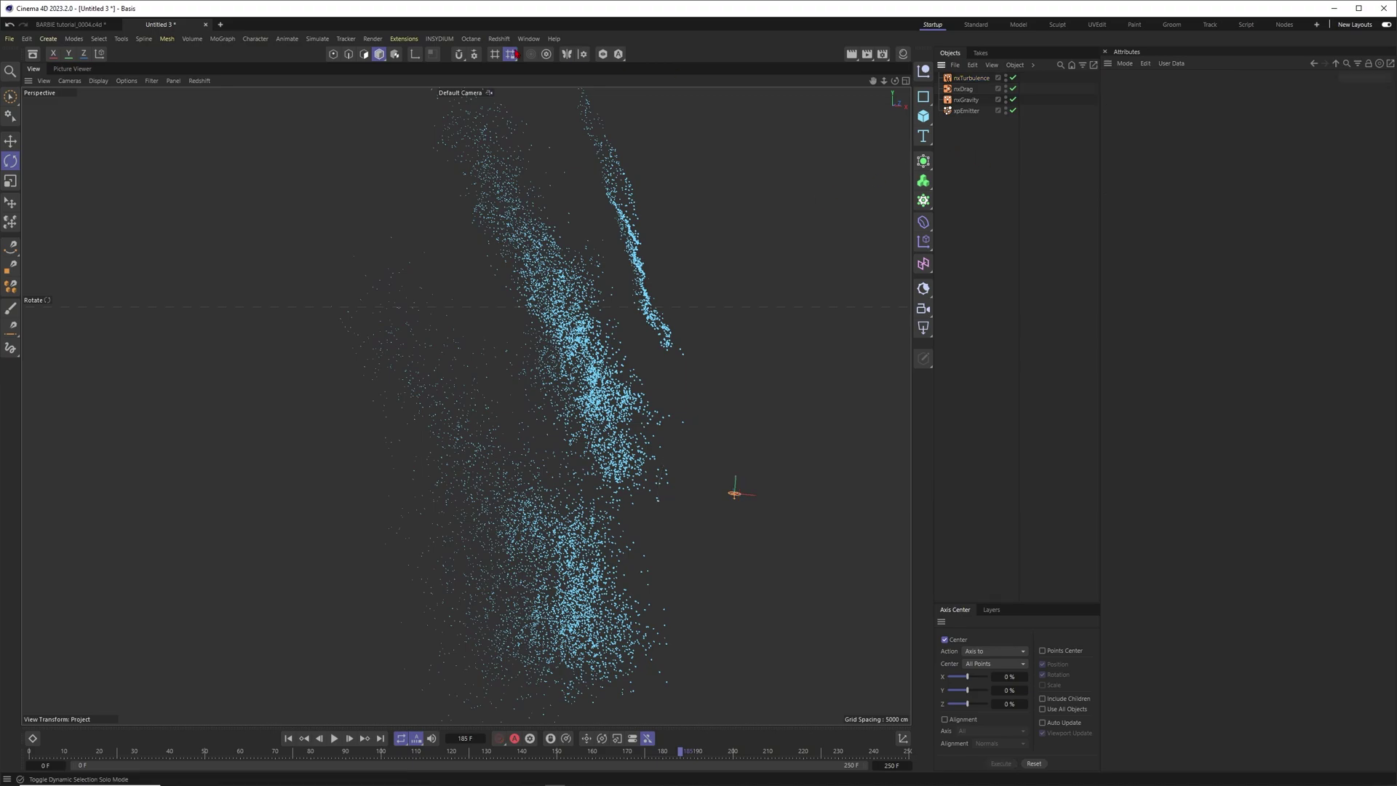
# Add an nxWind modifier and raise it well above the emitter.
pyautogui.click(439, 39)
pyautogui.moveTo(454, 74)
pyautogui.moveTo(542, 157)
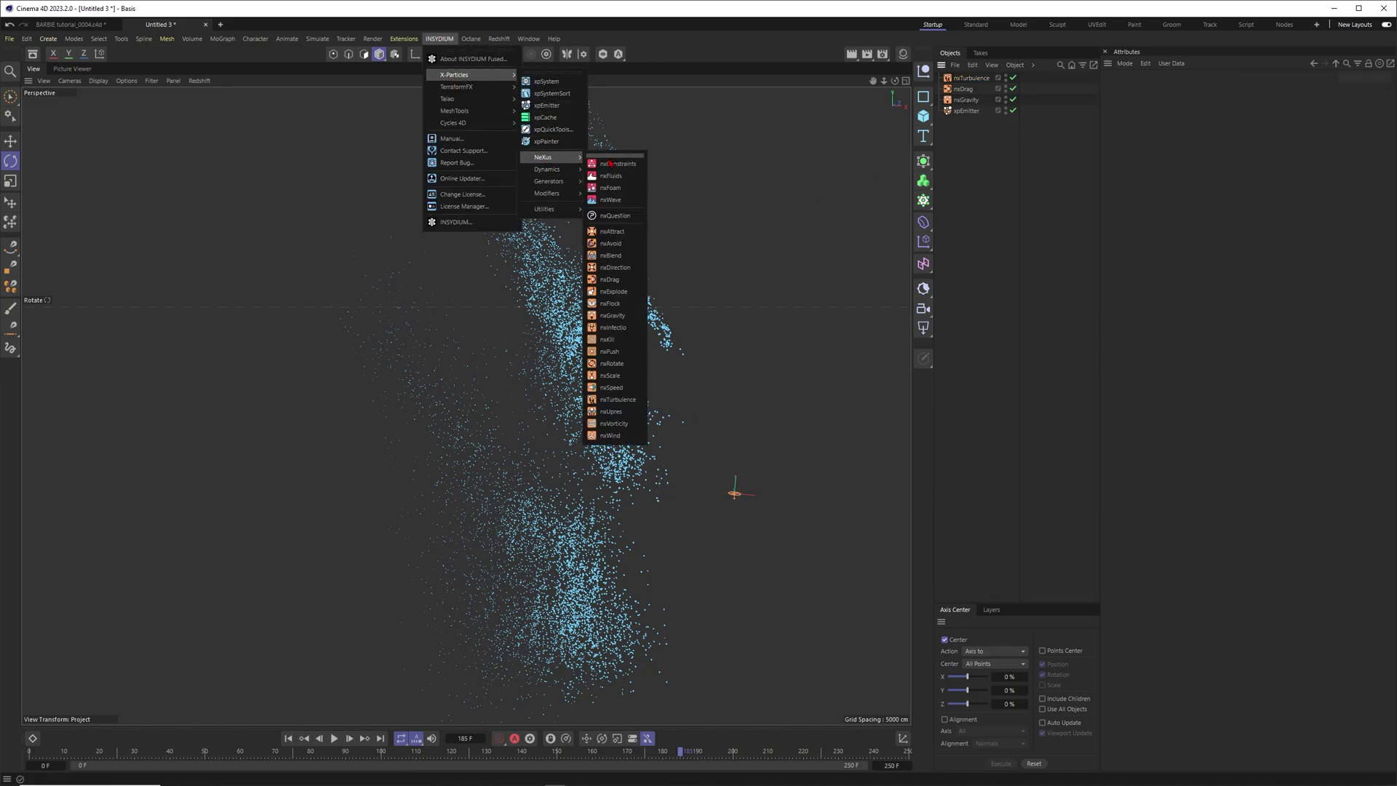
pyautogui.click(611, 435)
pyautogui.press('space')
pyautogui.moveTo(742, 475); pyautogui.dragTo(690, 354)
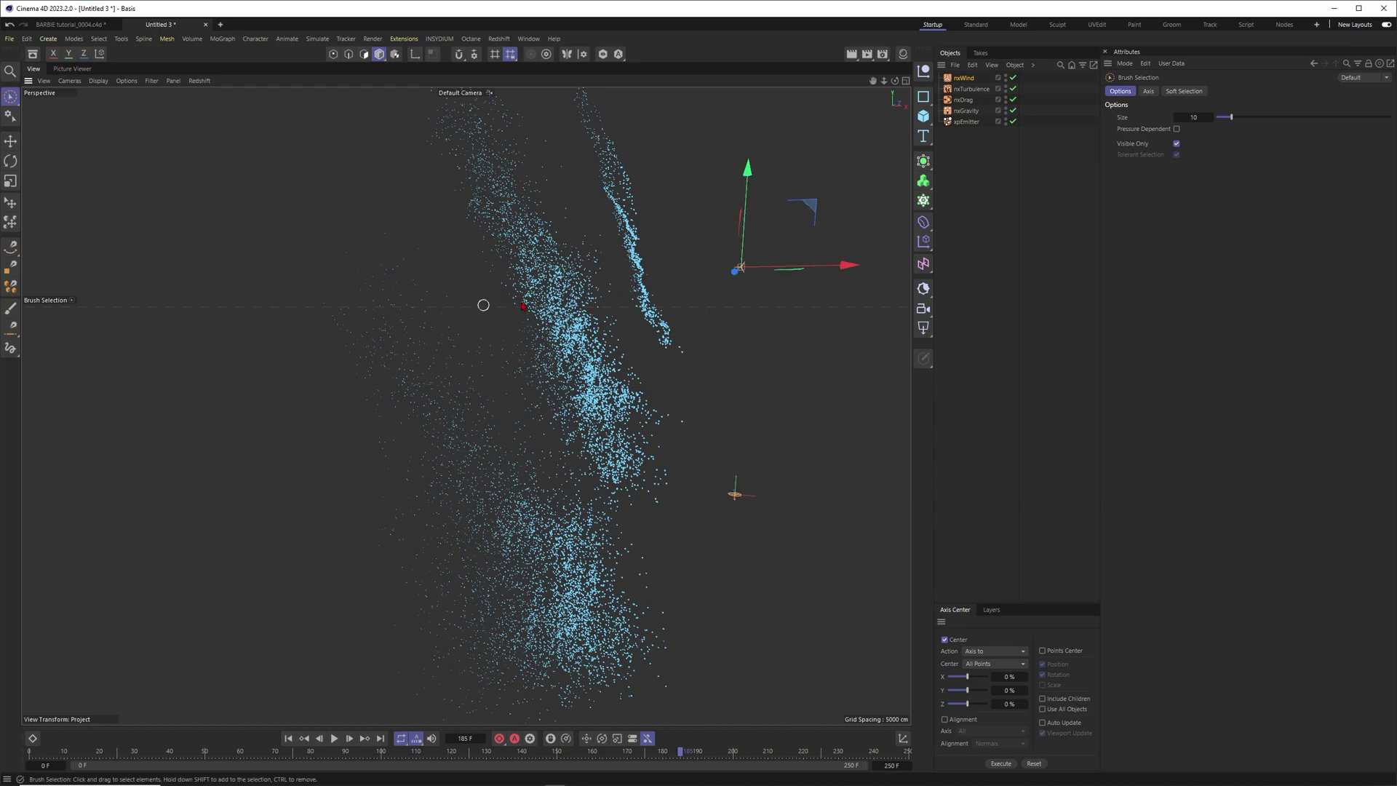
# Rotate the nxWind modifier so that it blows sideways across the particle streams.
pyautogui.press('r')
pyautogui.moveTo(727, 465)
pyautogui.keyDown('alt'); pyautogui.mouseDown()
pyautogui.moveTo(737, 530)
pyautogui.moveTo(698, 604)
pyautogui.mouseUp(); pyautogui.keyUp('alt')
pyautogui.keyDown('alt'); pyautogui.moveTo(733, 401); pyautogui.dragTo(791, 398, button='right'); pyautogui.keyUp('alt')
pyautogui.moveTo(799, 452); pyautogui.dragTo(872, 443)
pyautogui.keyDown('alt'); pyautogui.moveTo(792, 459); pyautogui.dragTo(699, 465, button='right'); pyautogui.keyUp('alt')
pyautogui.keyDown('alt'); pyautogui.moveTo(698, 495); pyautogui.dragTo(591, 401); pyautogui.keyUp('alt')
pyautogui.keyDown('alt'); pyautogui.moveTo(587, 400); pyautogui.dragTo(628, 397, button='right'); pyautogui.keyUp('alt')
pyautogui.keyDown('alt'); pyautogui.moveTo(629, 397); pyautogui.dragTo(639, 409); pyautogui.keyUp('alt')
# Show the nxWind object properties and play the simulation from the first frame to examine the wind's effect.
pyautogui.click(969, 78)
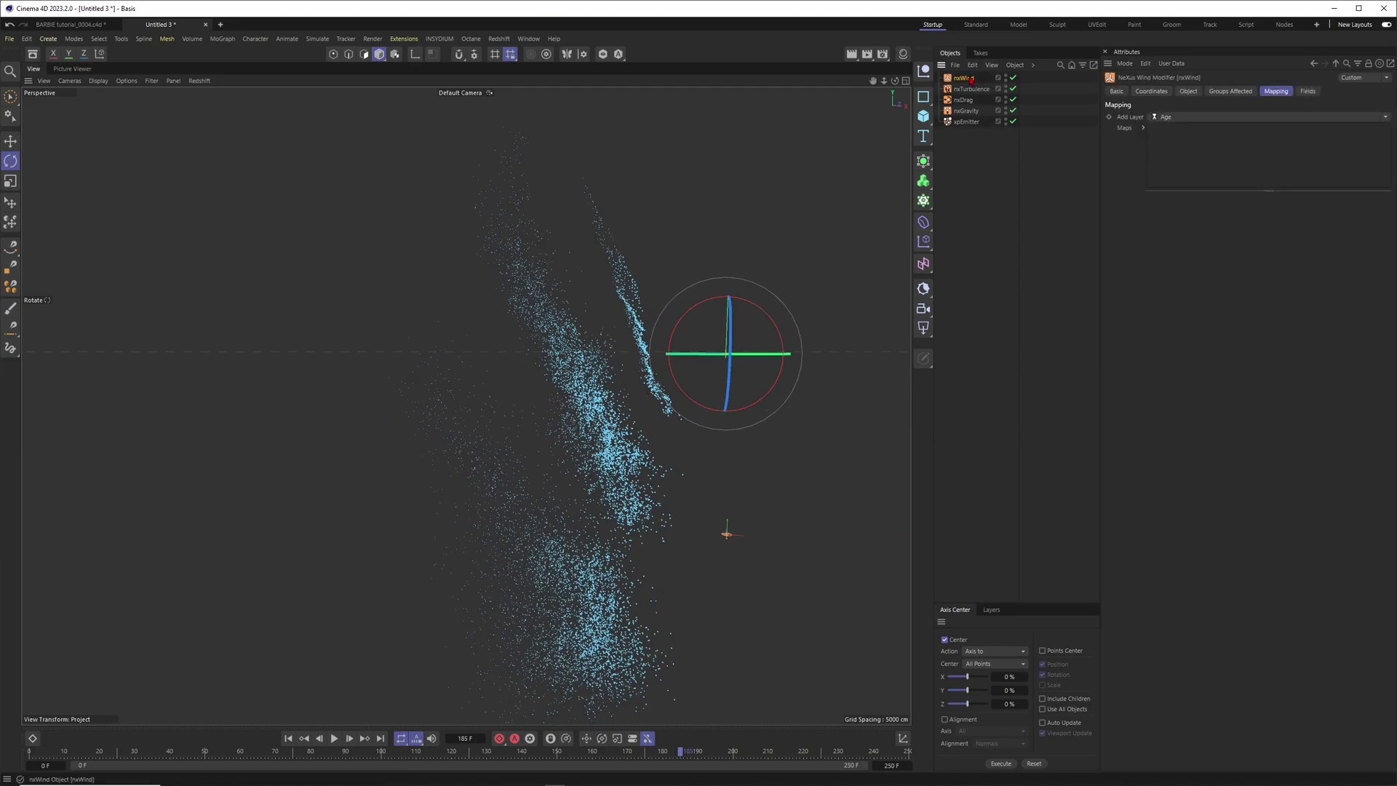
pyautogui.click(1190, 93)
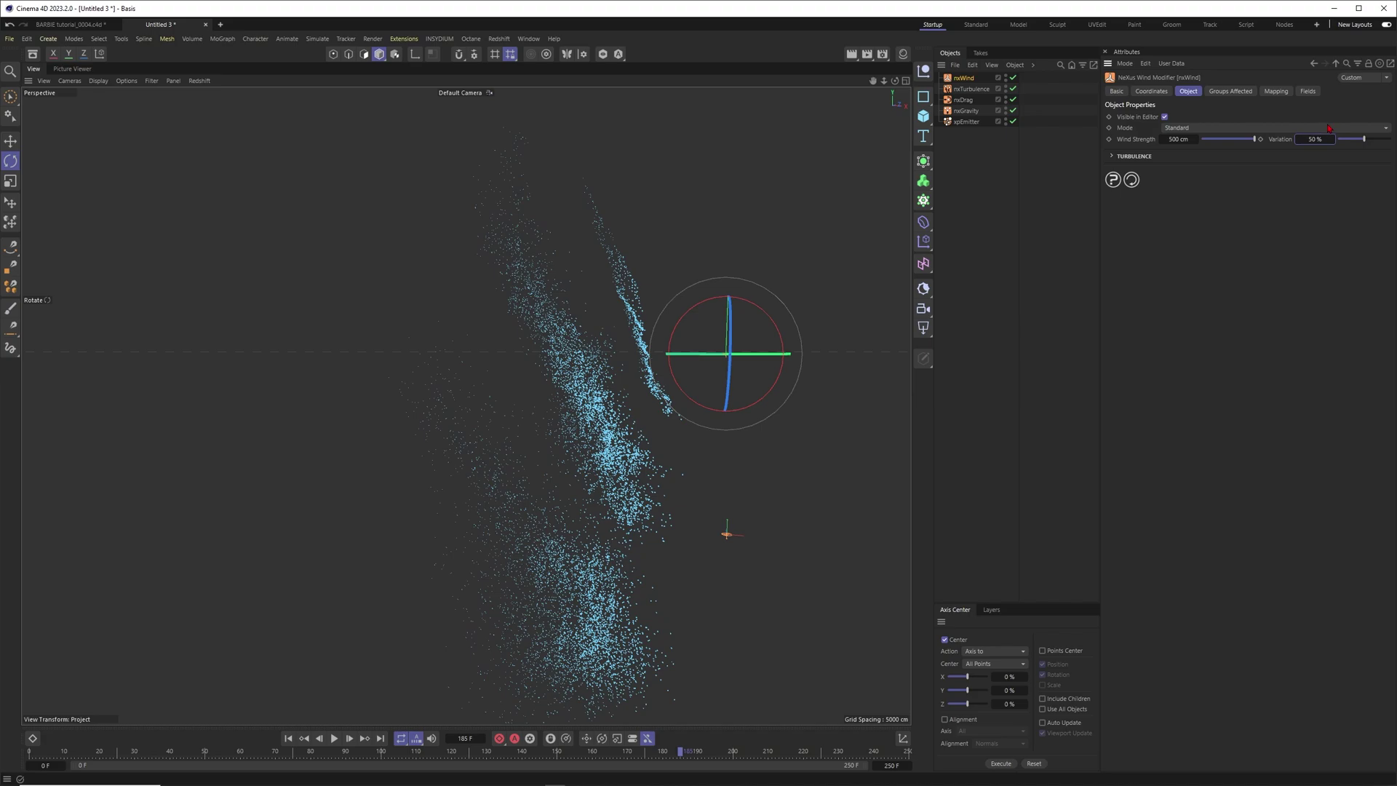
pyautogui.click(288, 738)
pyautogui.click(334, 739)
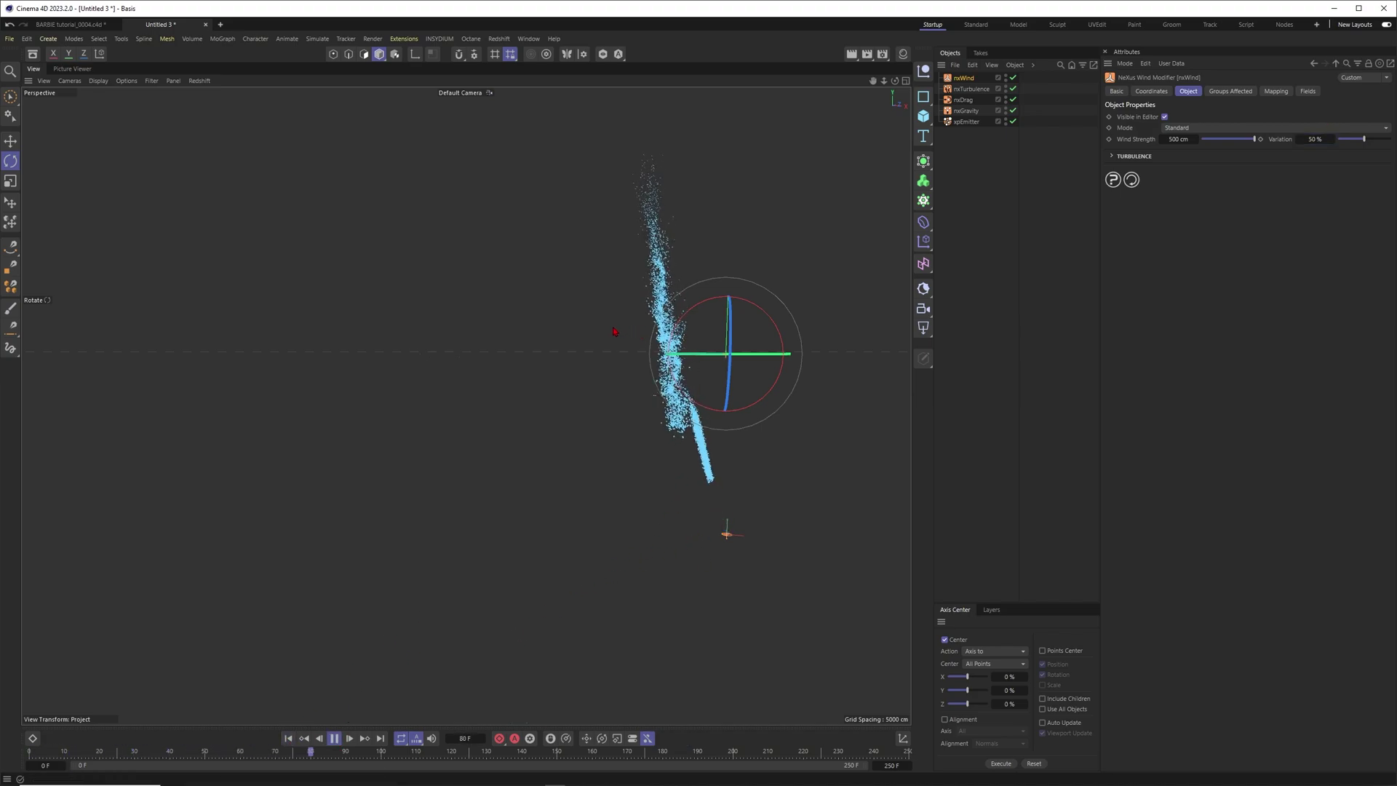
# Set the wind strength to 5000 cm and replay the simulation from the first frame.
pyautogui.click(1178, 139)
pyautogui.write('5000')
pyautogui.press('Return')
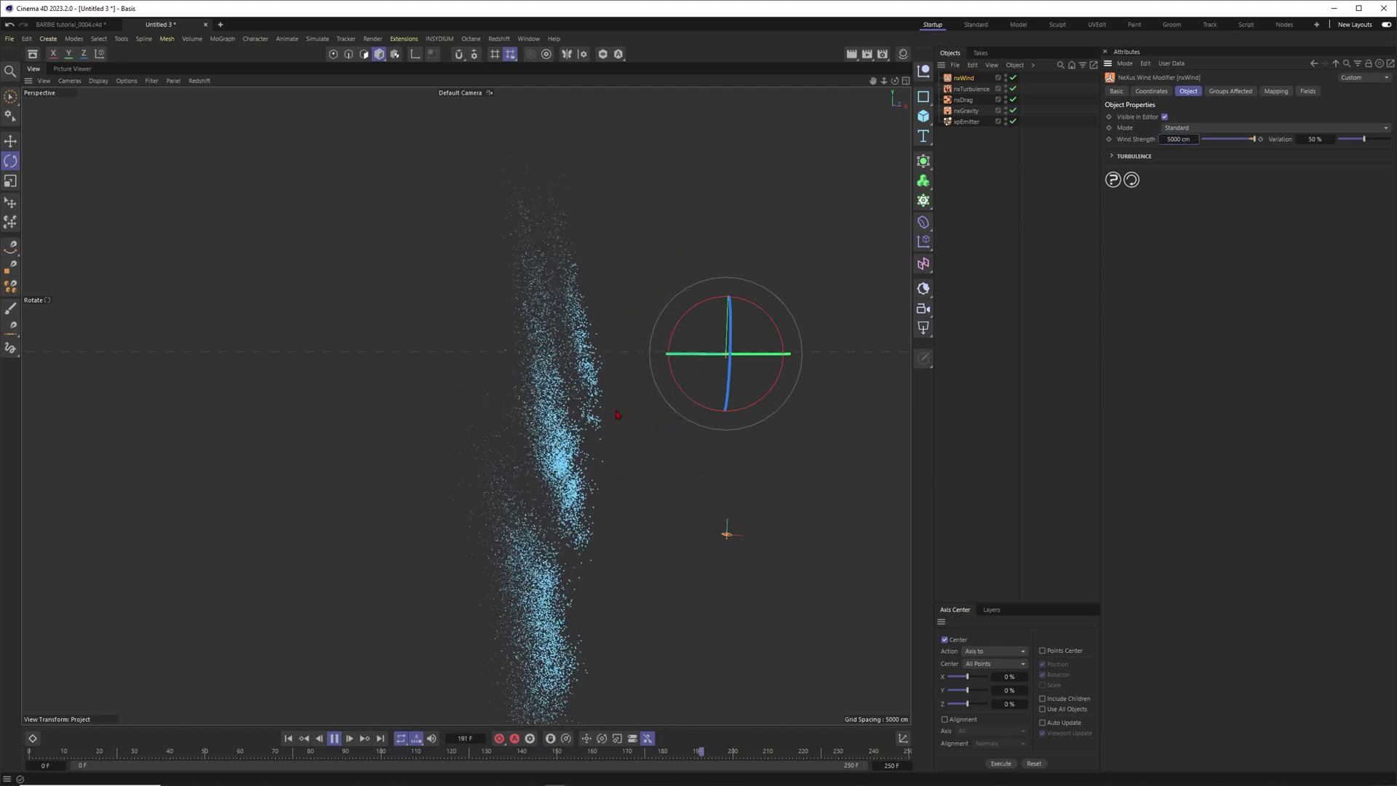
pyautogui.click(289, 738)
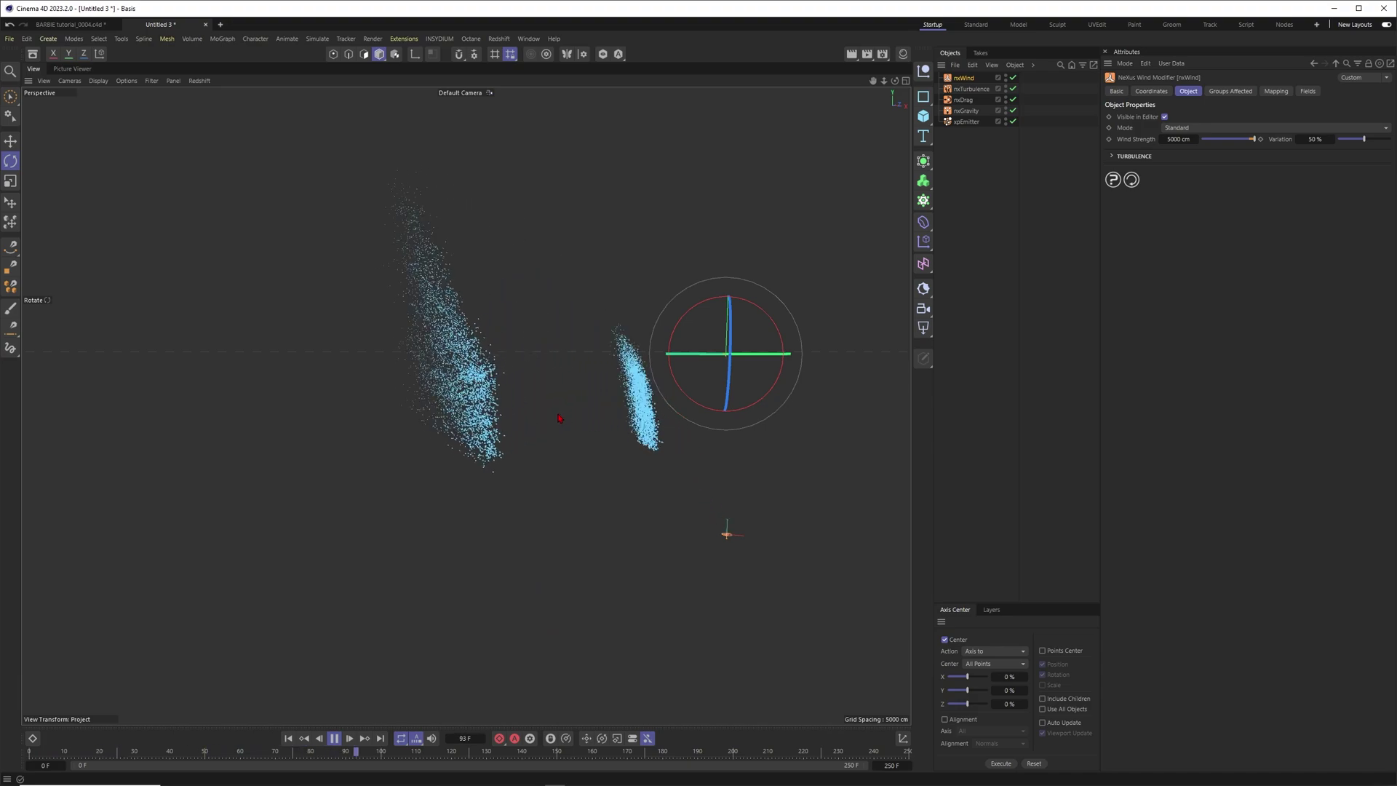
# Set the wind strength to 1500 cm and replay the simulation from the first frame.
pyautogui.click(1175, 139)
pyautogui.write('1500')
pyautogui.press('Return')
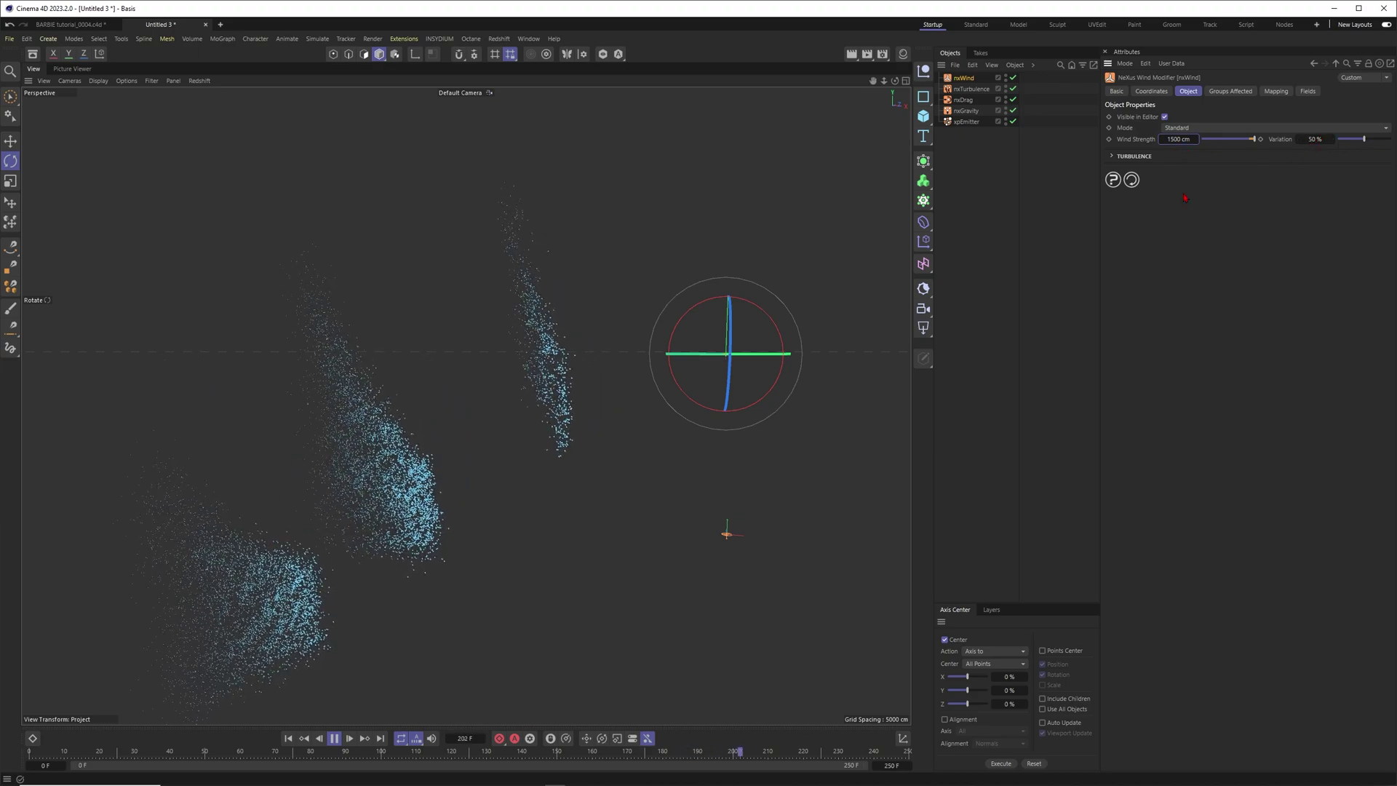
pyautogui.hotkey('shift', 'f')
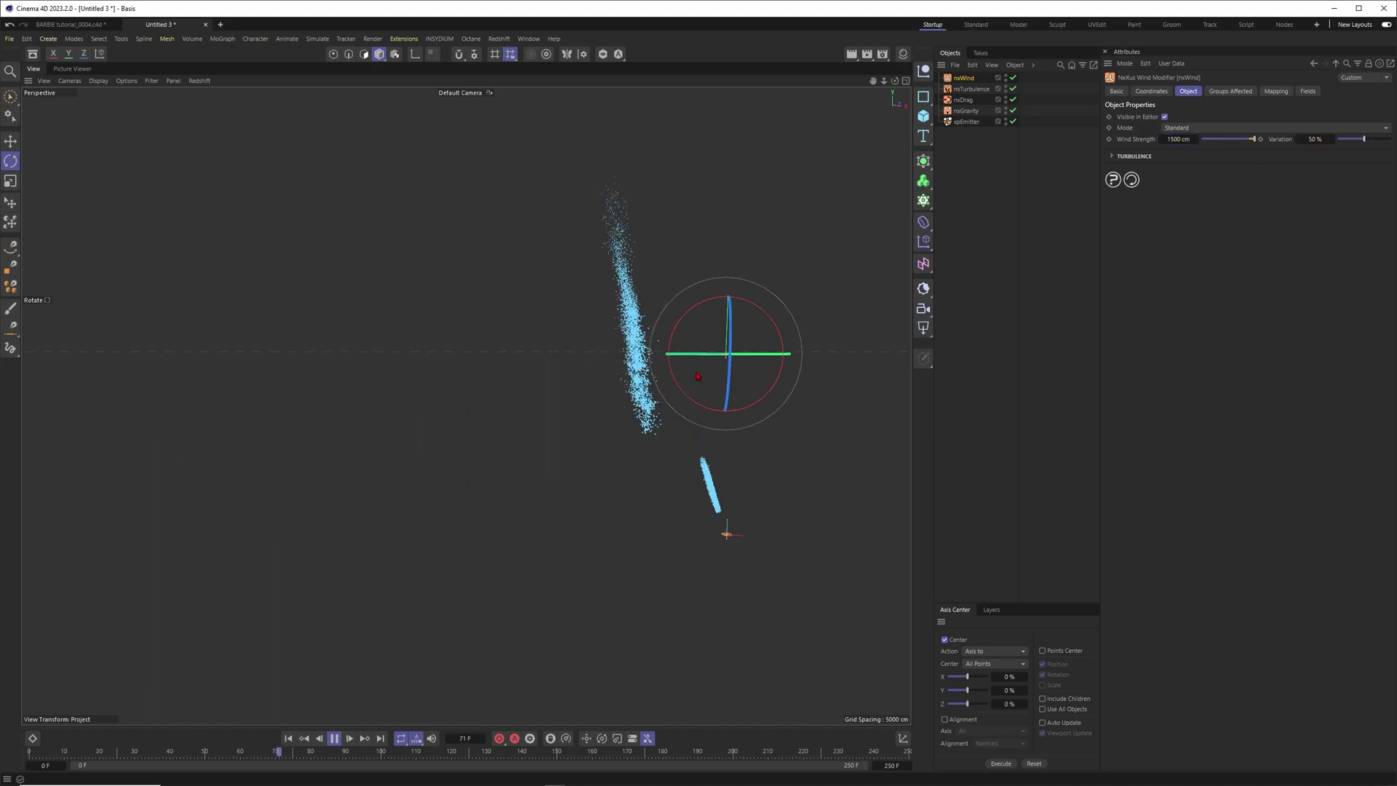
# Set the wind variation to 10 % and restart the simulation from the first frame.
pyautogui.click(1314, 139)
pyautogui.write('10')
pyautogui.press('Return')
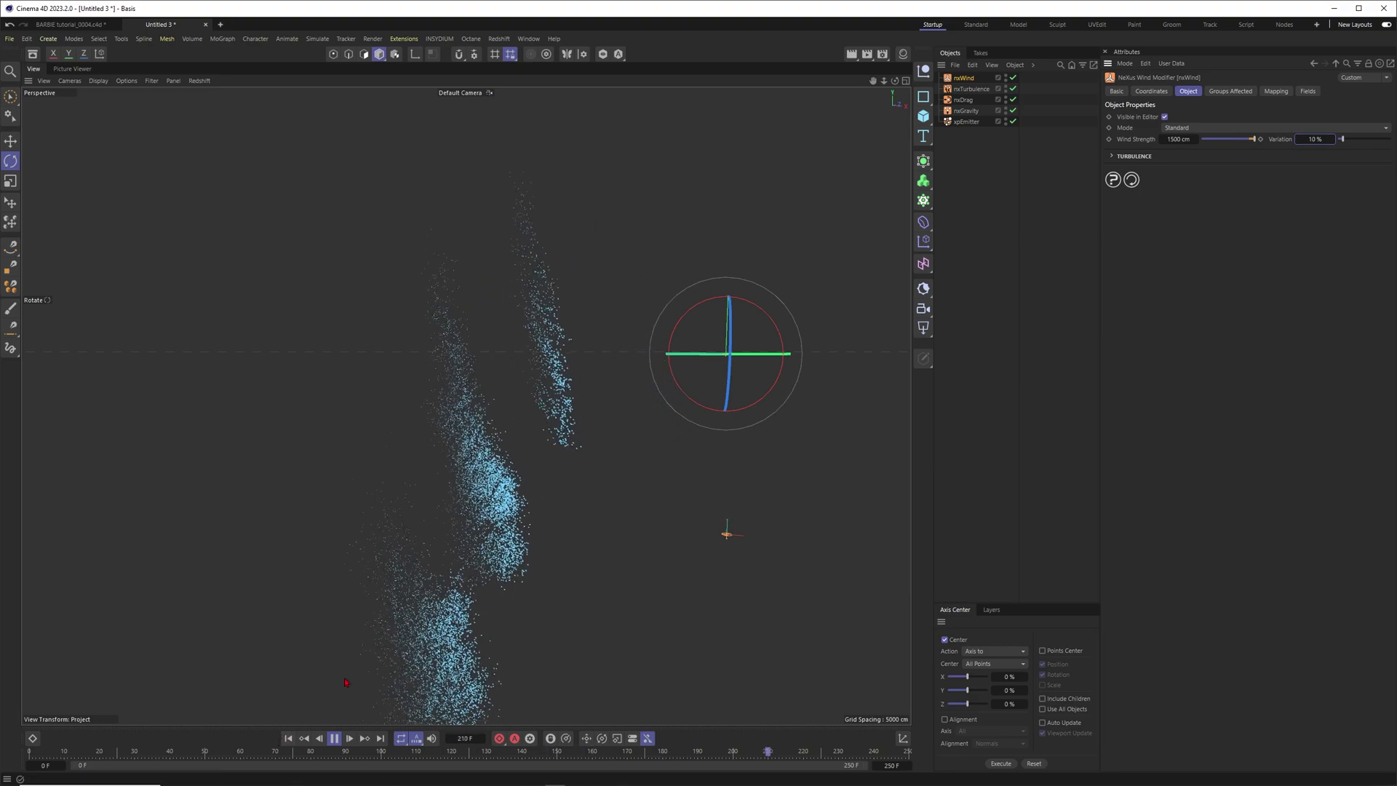
pyautogui.click(287, 738)
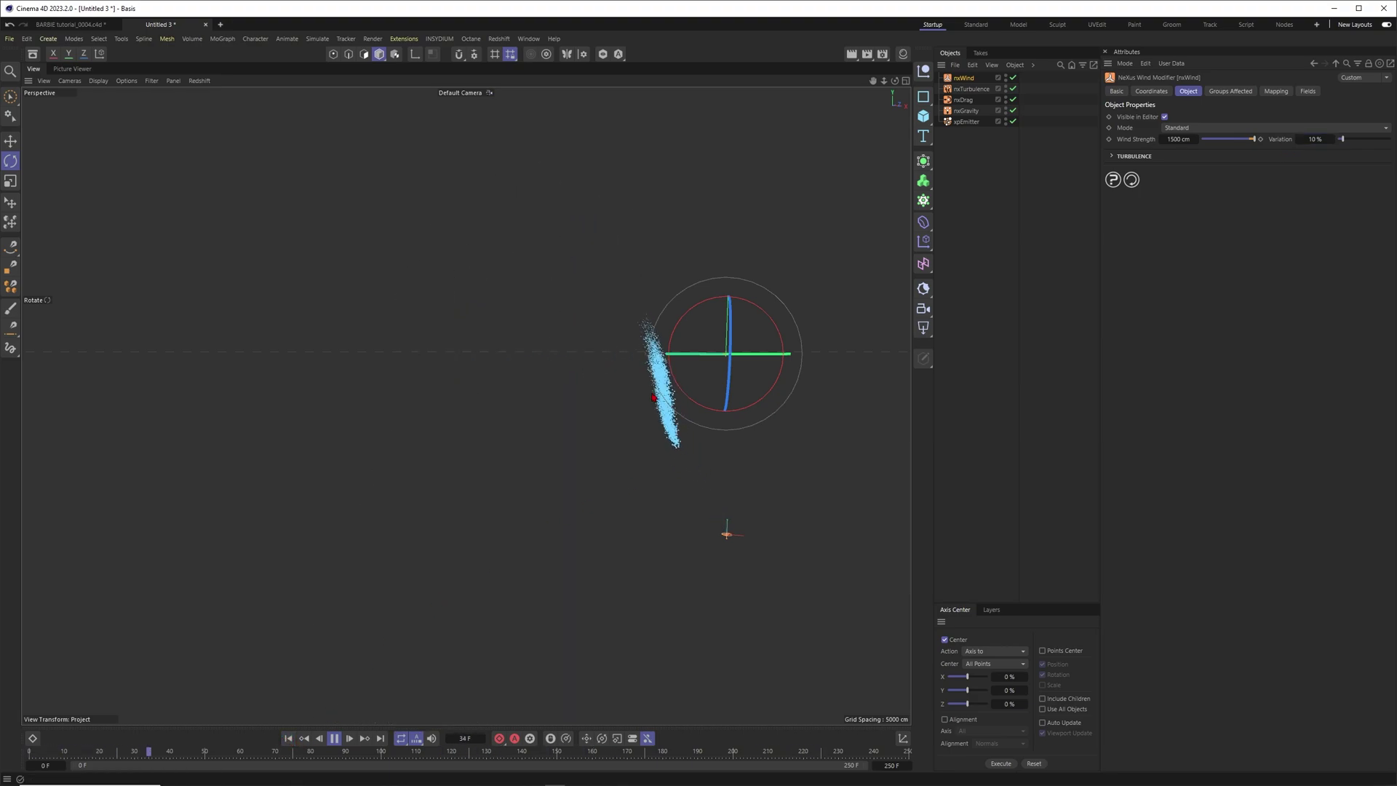
# Play and pause the simulation to examine how the wind carries the particle bursts, and return to the first frame.
pyautogui.press('F8')
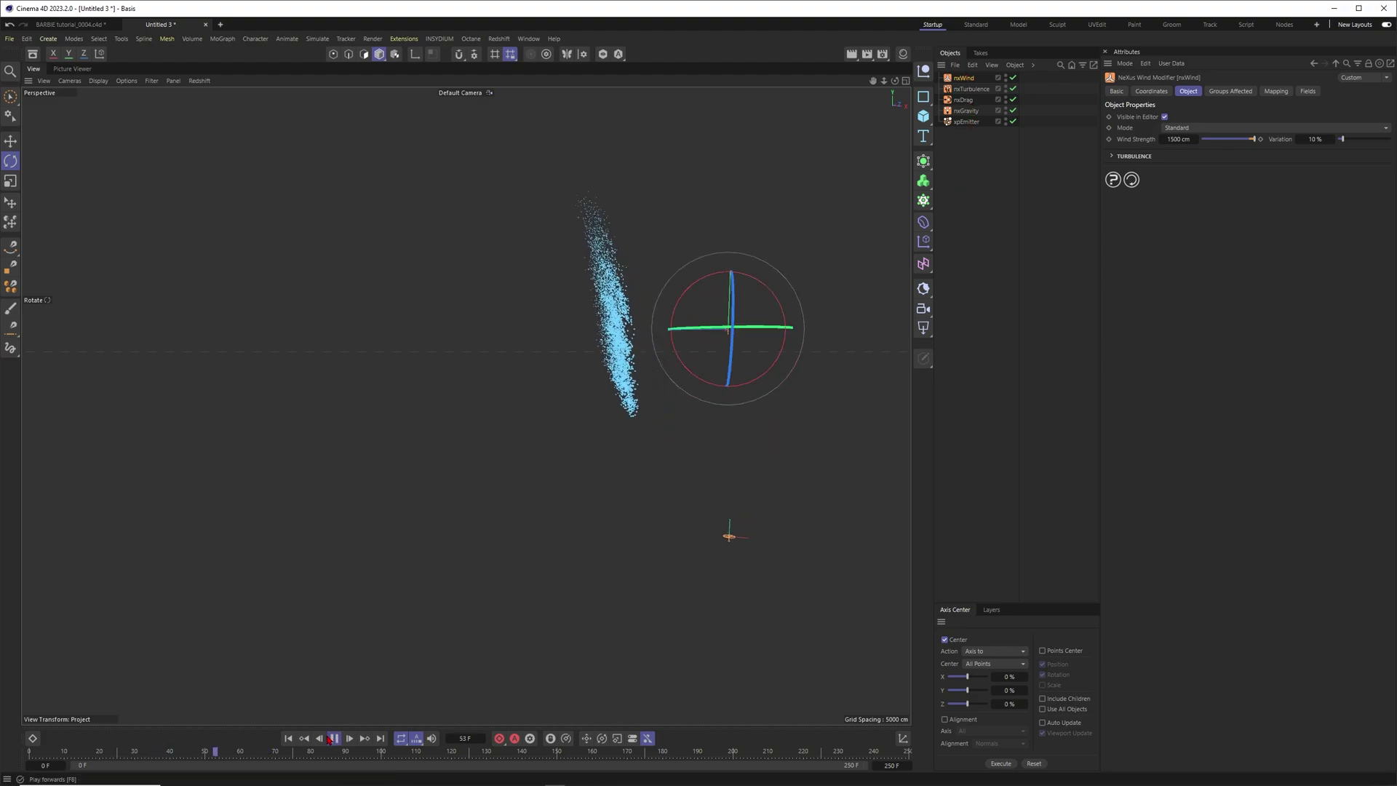
pyautogui.click(333, 738)
pyautogui.scroll(3, 704, 456)
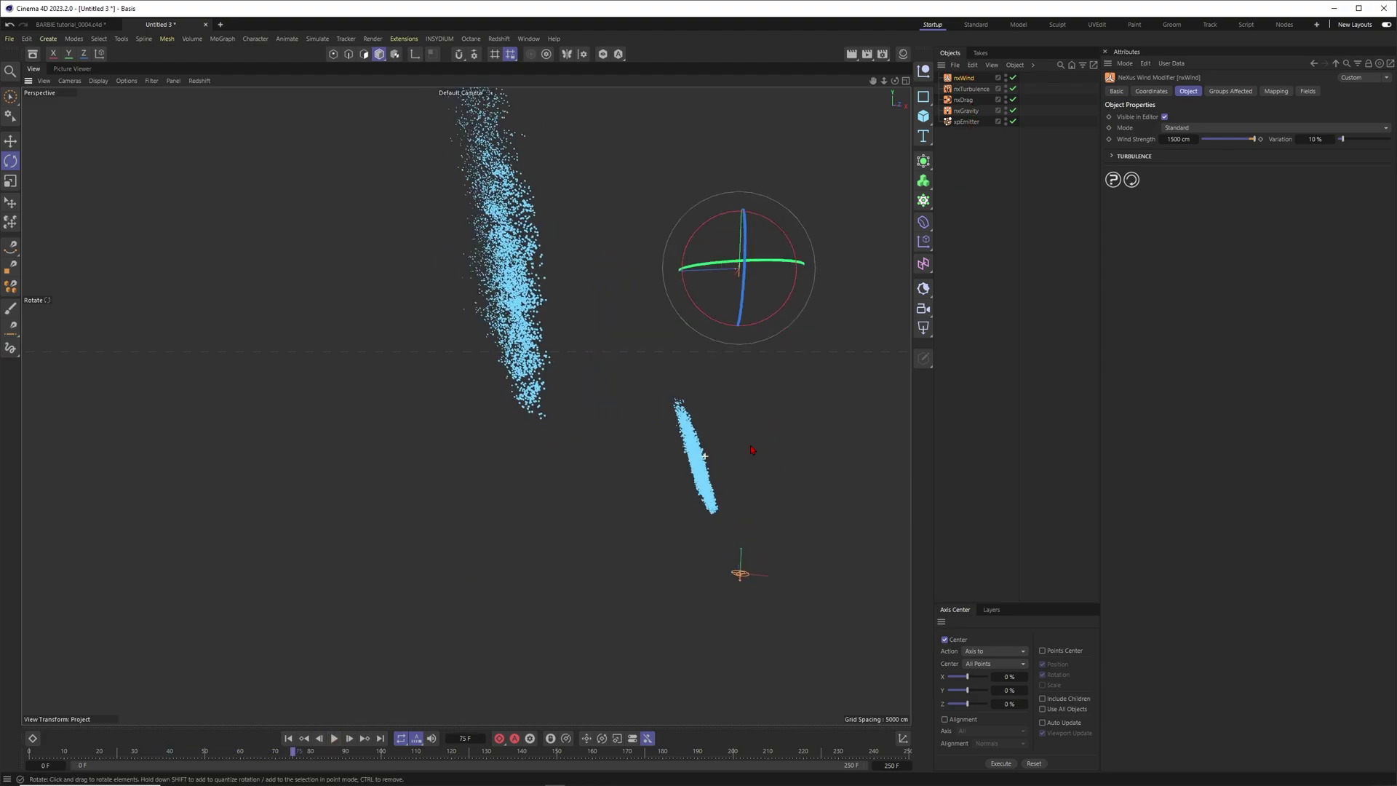
pyautogui.keyDown('alt'); pyautogui.moveTo(749, 451); pyautogui.dragTo(730, 454, button='right'); pyautogui.keyUp('alt')
pyautogui.keyDown('alt'); pyautogui.moveTo(730, 453); pyautogui.dragTo(743, 463, button='middle'); pyautogui.keyUp('alt')
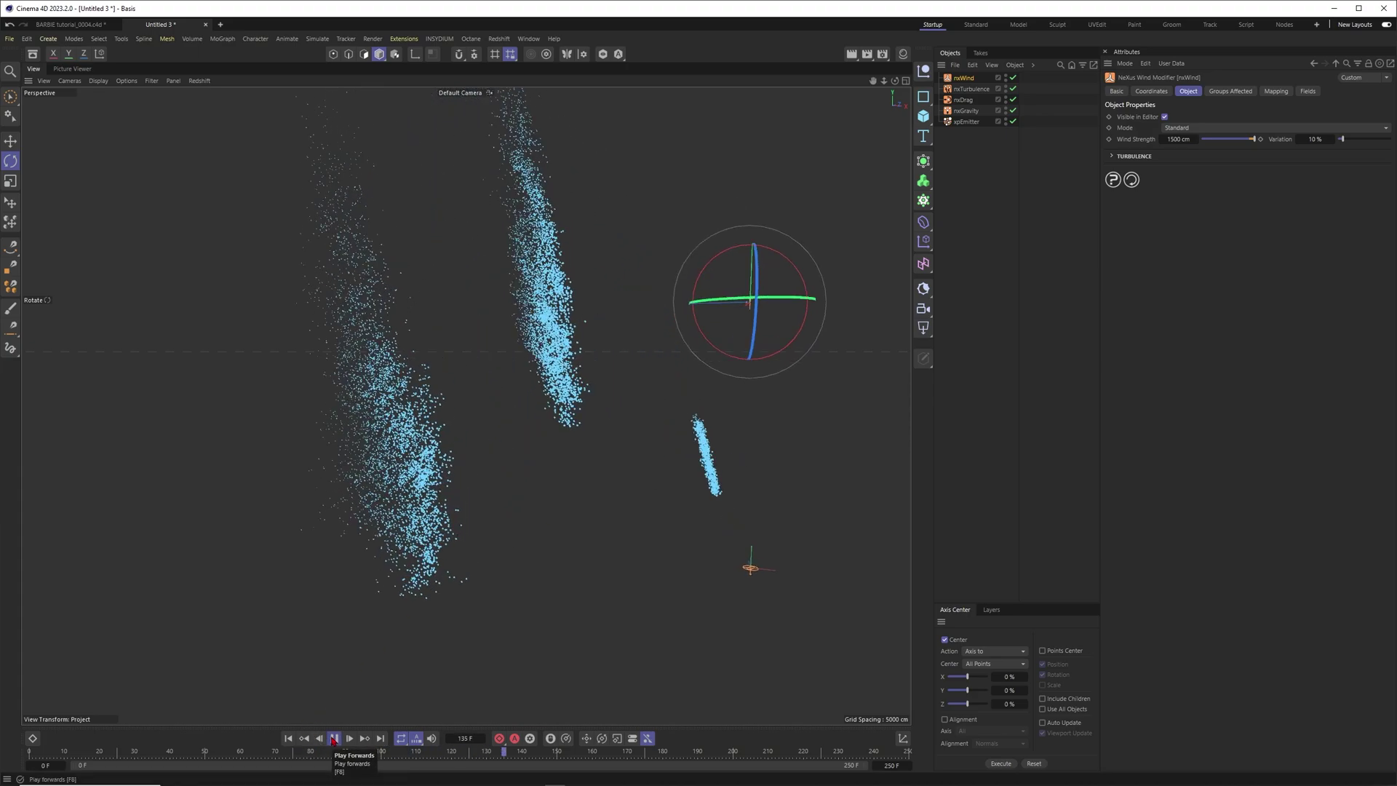
pyautogui.click(331, 740)
pyautogui.click(290, 738)
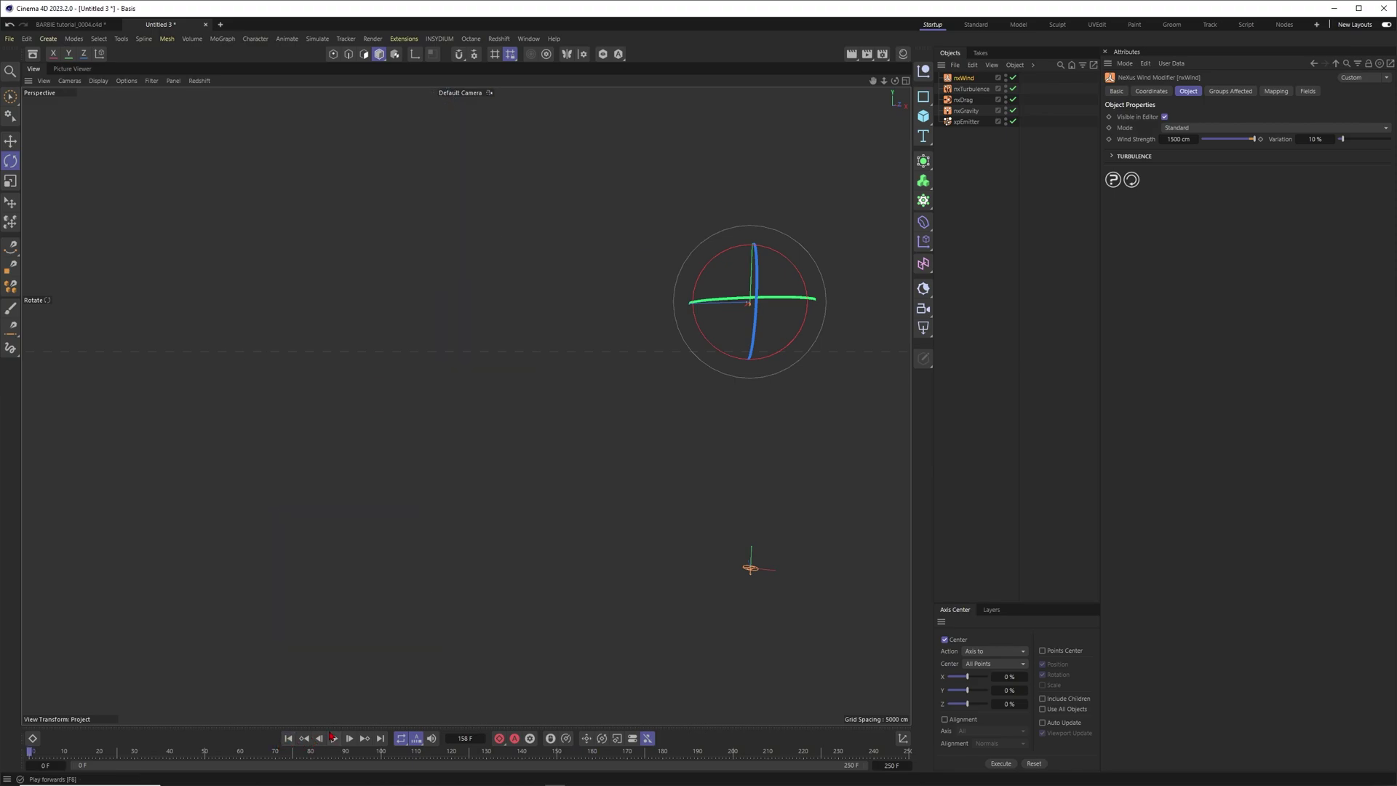
# Add an nxScale modifier to the particle setup and examine the particles during playback.
pyautogui.click(439, 39)
pyautogui.moveTo(465, 75)
pyautogui.moveTo(553, 158)
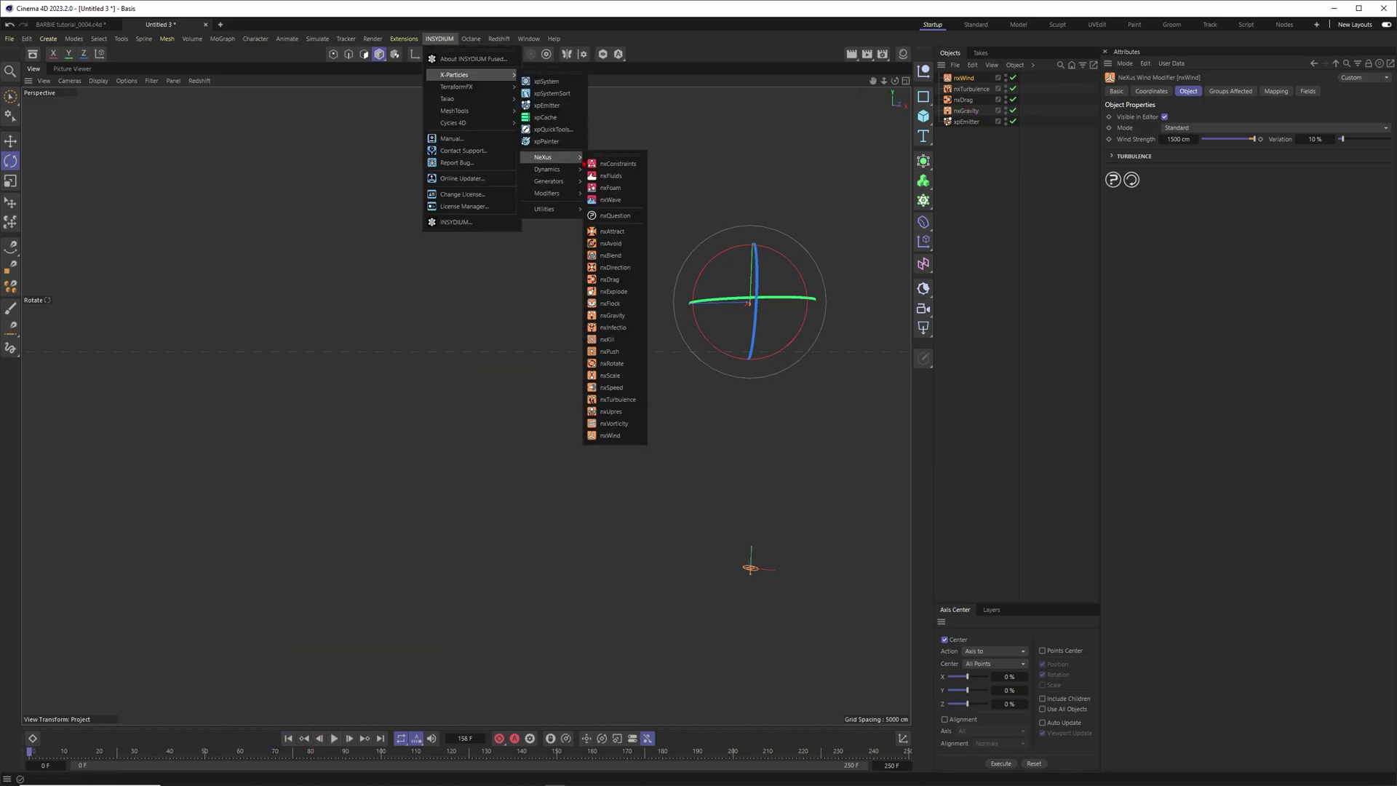
pyautogui.click(611, 375)
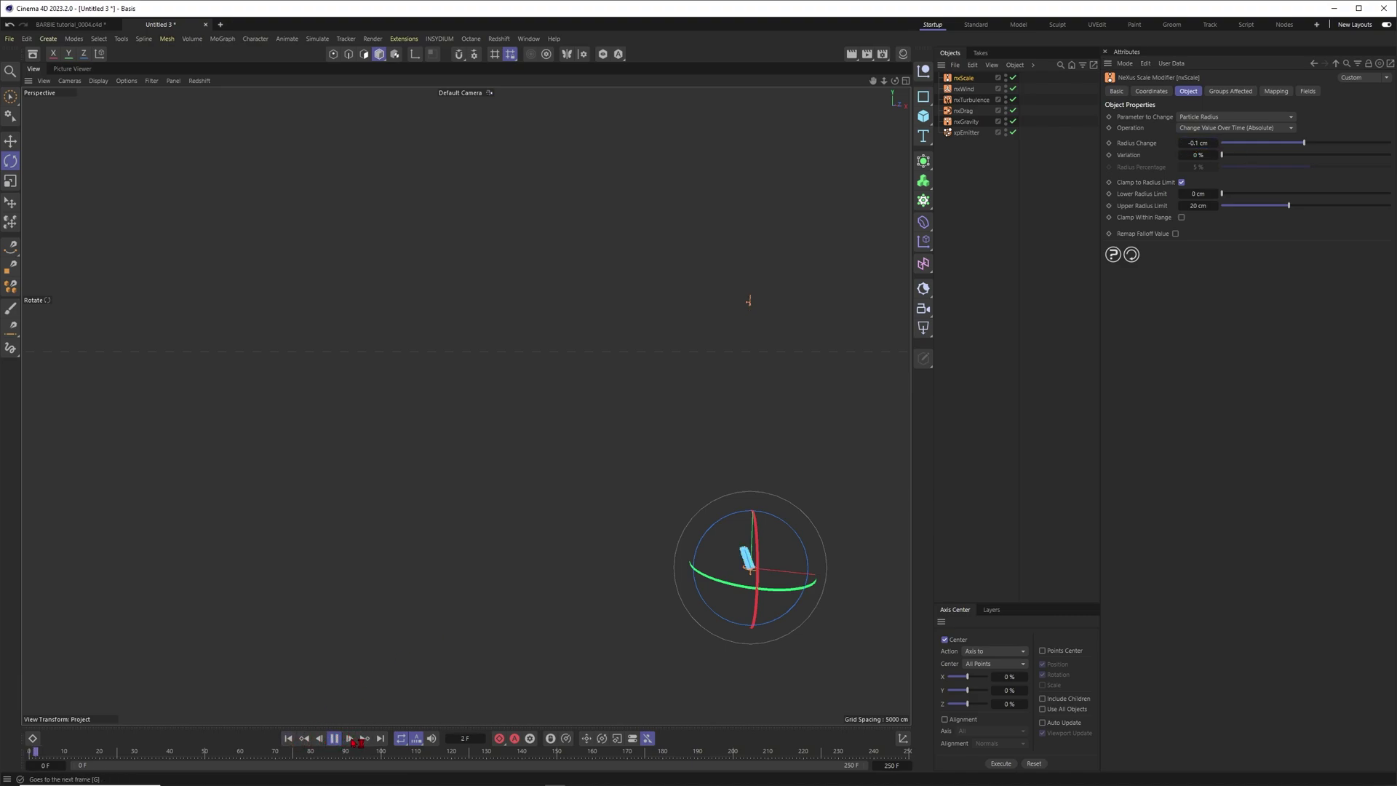
pyautogui.keyDown('alt'); pyautogui.moveTo(563, 342); pyautogui.dragTo(648, 380, button='right'); pyautogui.keyUp('alt')
pyautogui.keyDown('alt'); pyautogui.moveTo(709, 438); pyautogui.dragTo(745, 431); pyautogui.keyUp('alt')
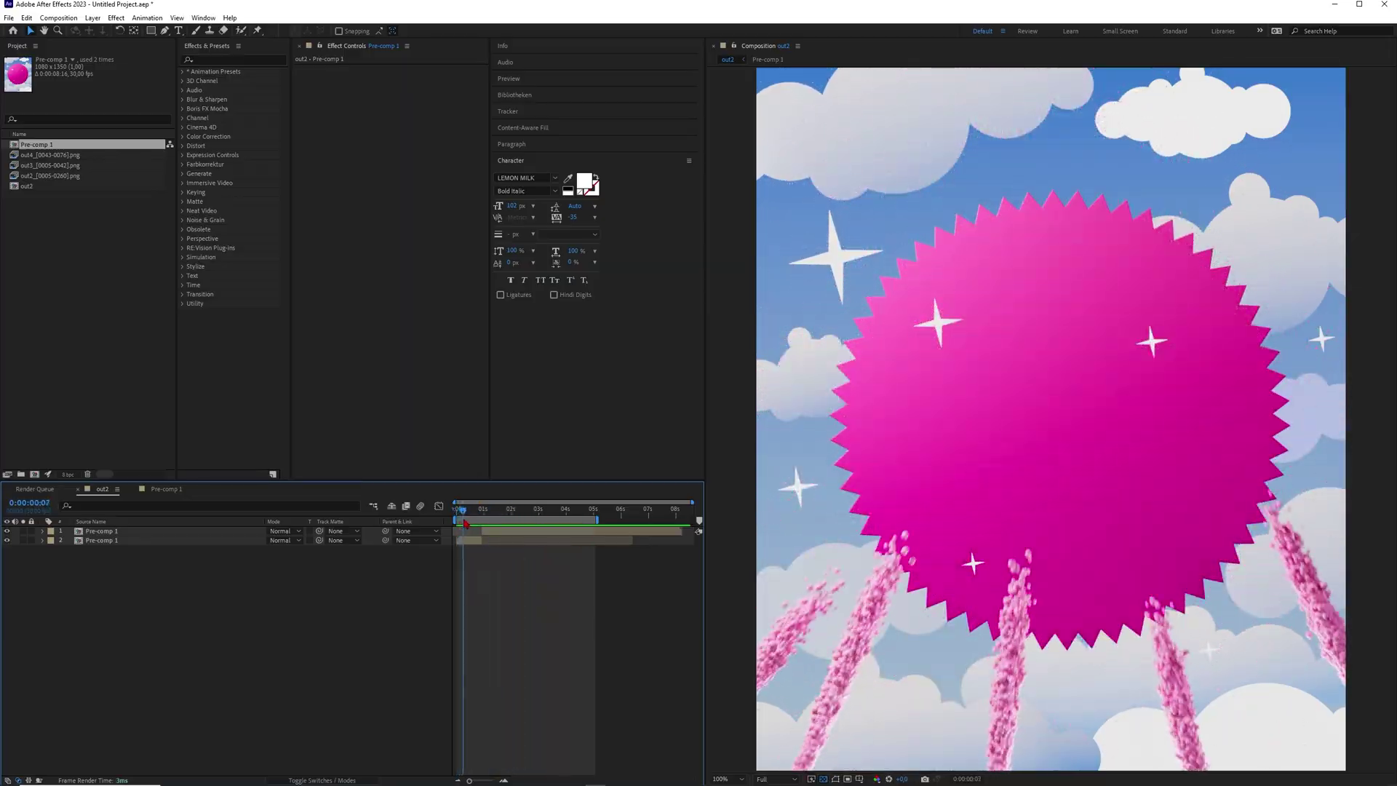
# Switch to After Effects and scrub the out2 composition back to its start to review the pink particle bursts.
pyautogui.moveTo(483, 522); pyautogui.dragTo(447, 534)
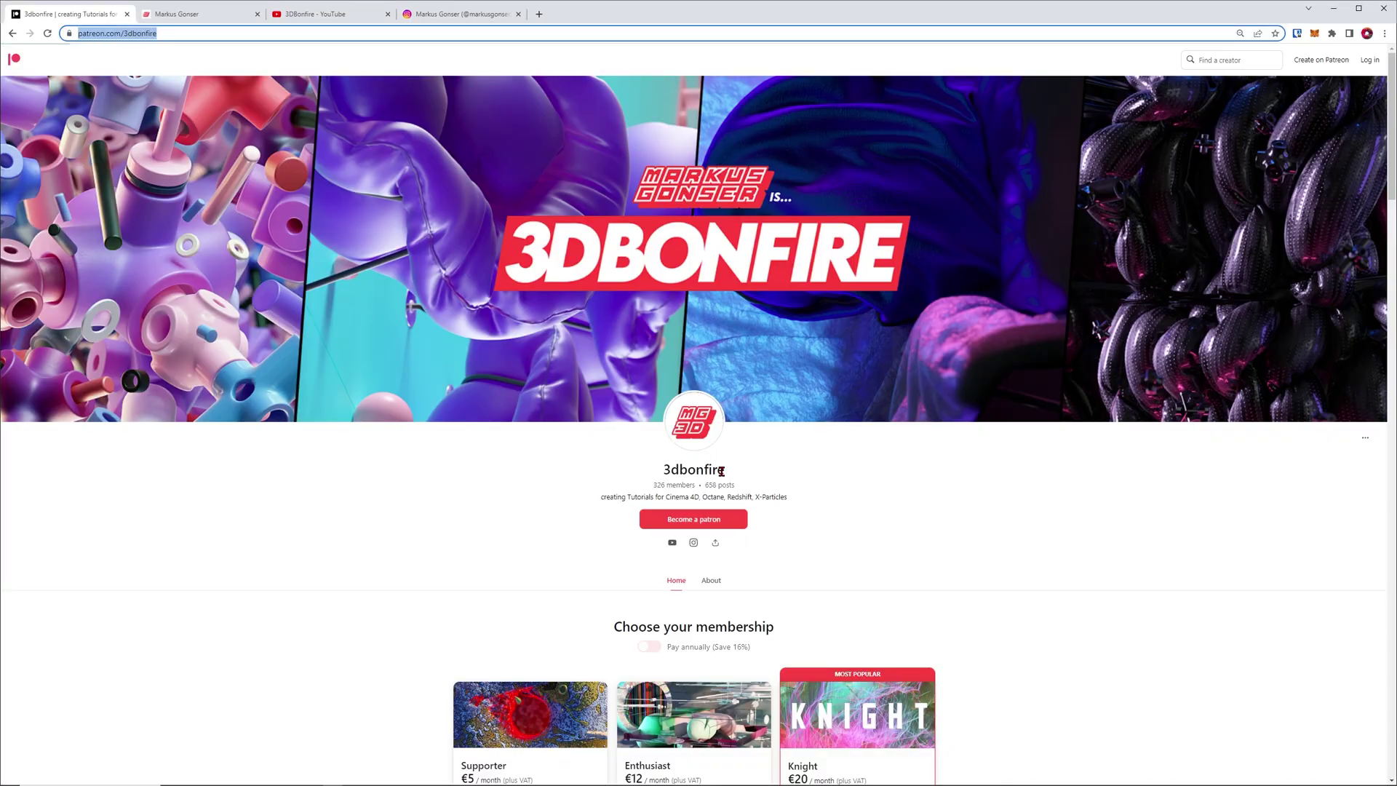
# Switch to the browser and look through the 3dbonfire Patreon page's membership options.
pyautogui.moveTo(722, 472); pyautogui.dragTo(658, 473)
pyautogui.scroll(-4, 636, 507)
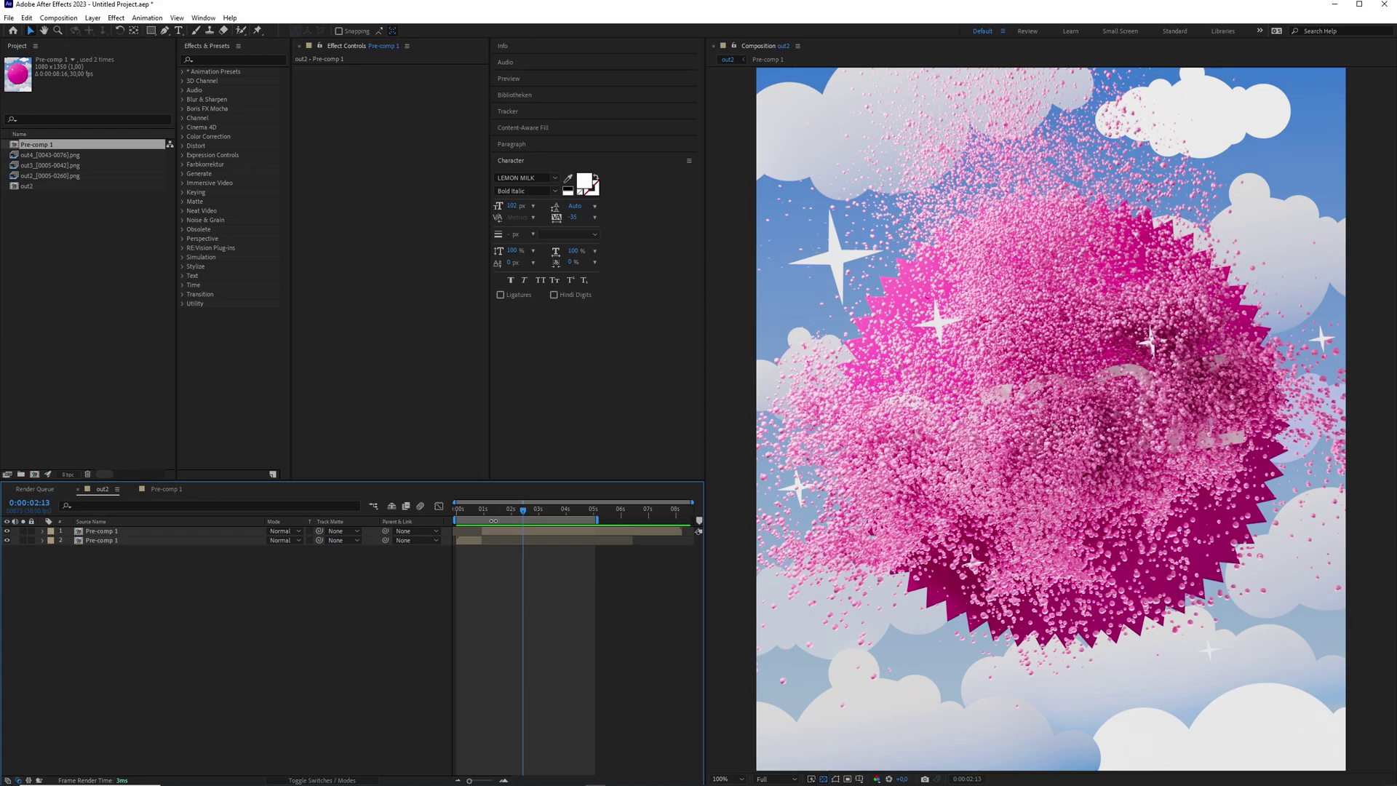
# Return to After Effects and scrub the out2 composition to review the particles covering the pink badge.
pyautogui.moveTo(504, 516); pyautogui.dragTo(477, 537)
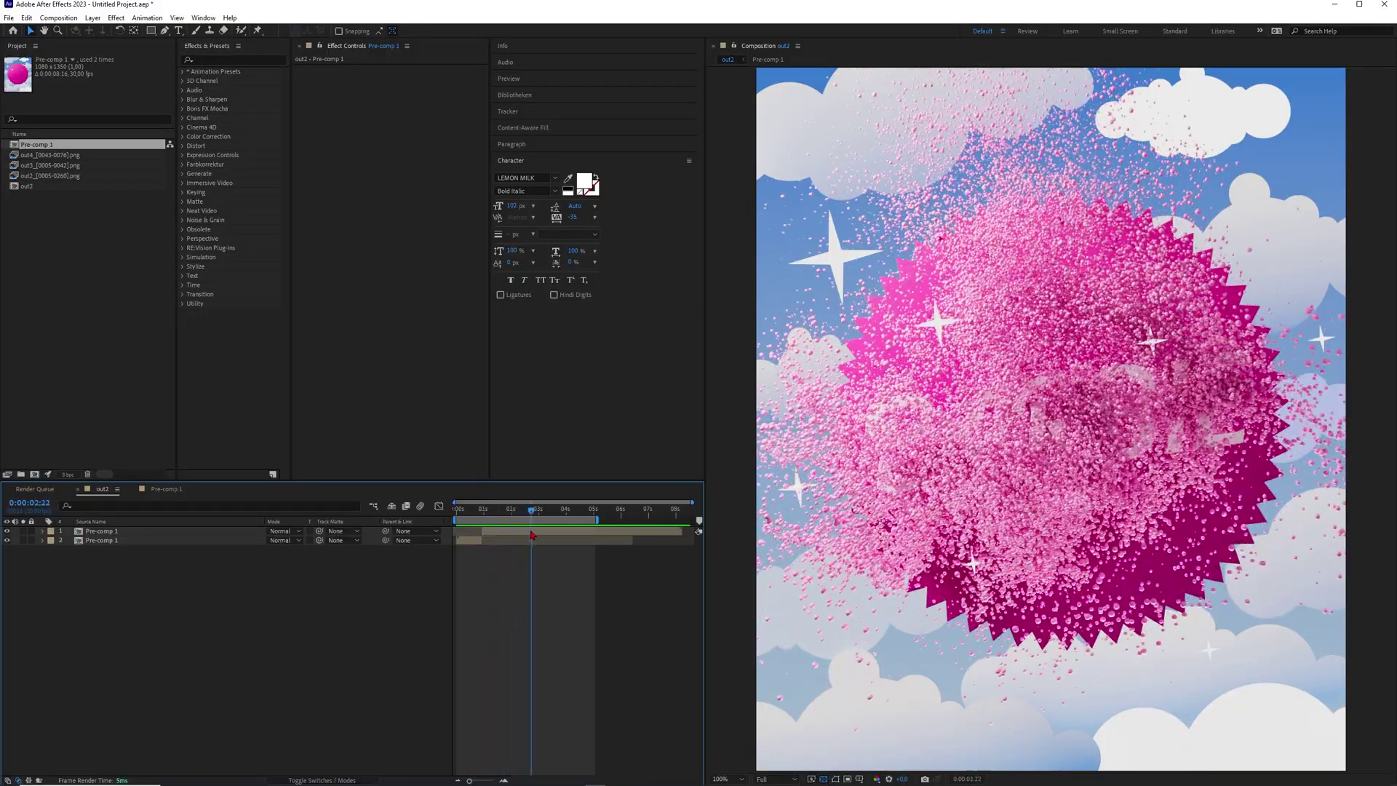
pyautogui.moveTo(471, 542)
pyautogui.mouseDown()
pyautogui.moveTo(456, 545)
pyautogui.moveTo(497, 542)
pyautogui.mouseUp()
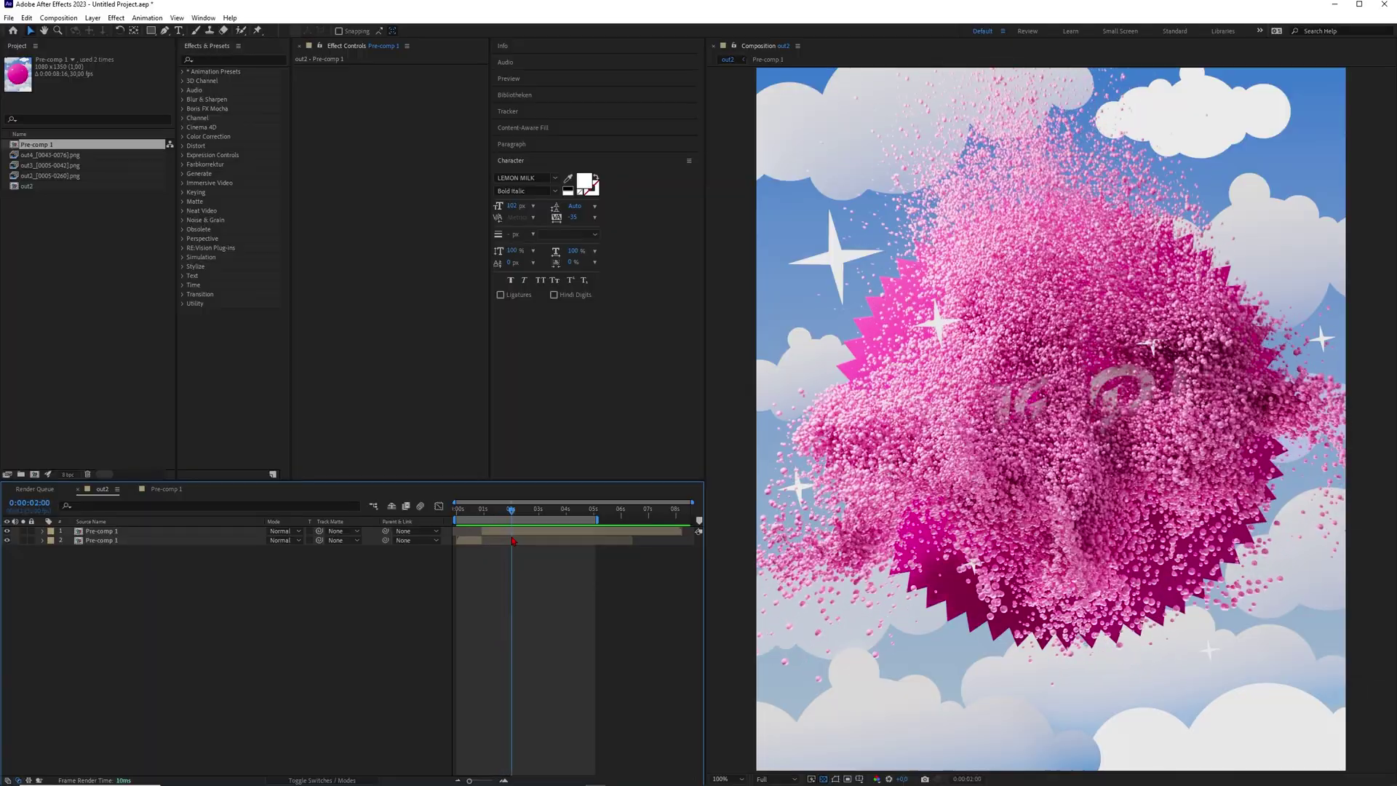